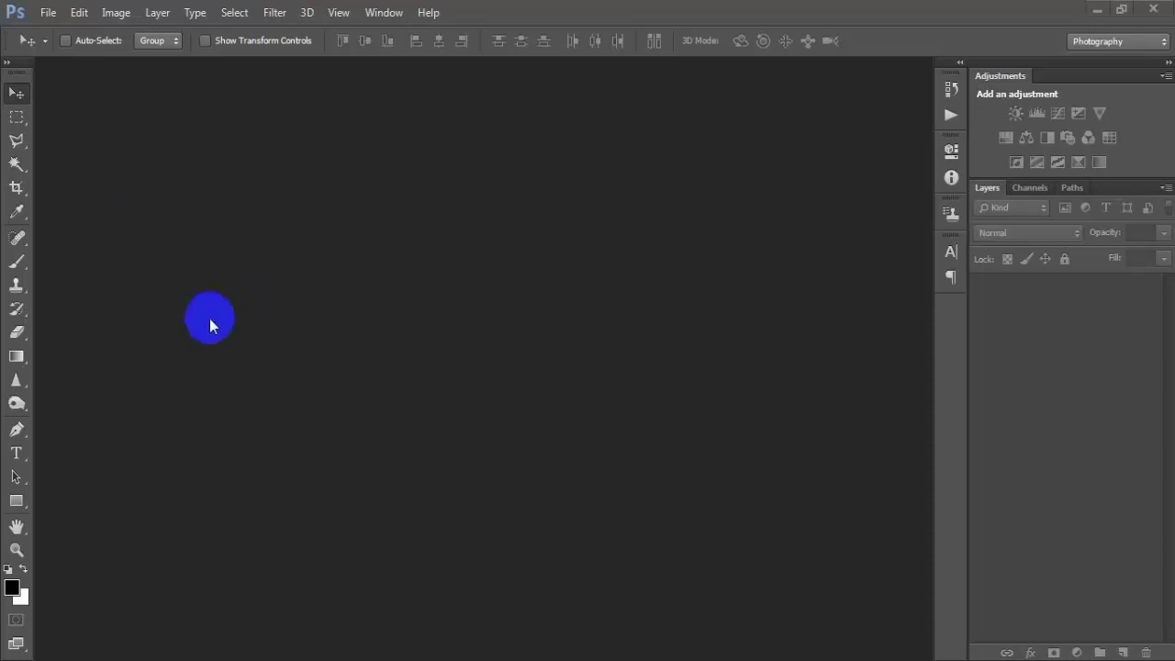
- Create a 2400 × 3300 px, 300 ppi CMYK Color document and dock its window
click(47, 12)
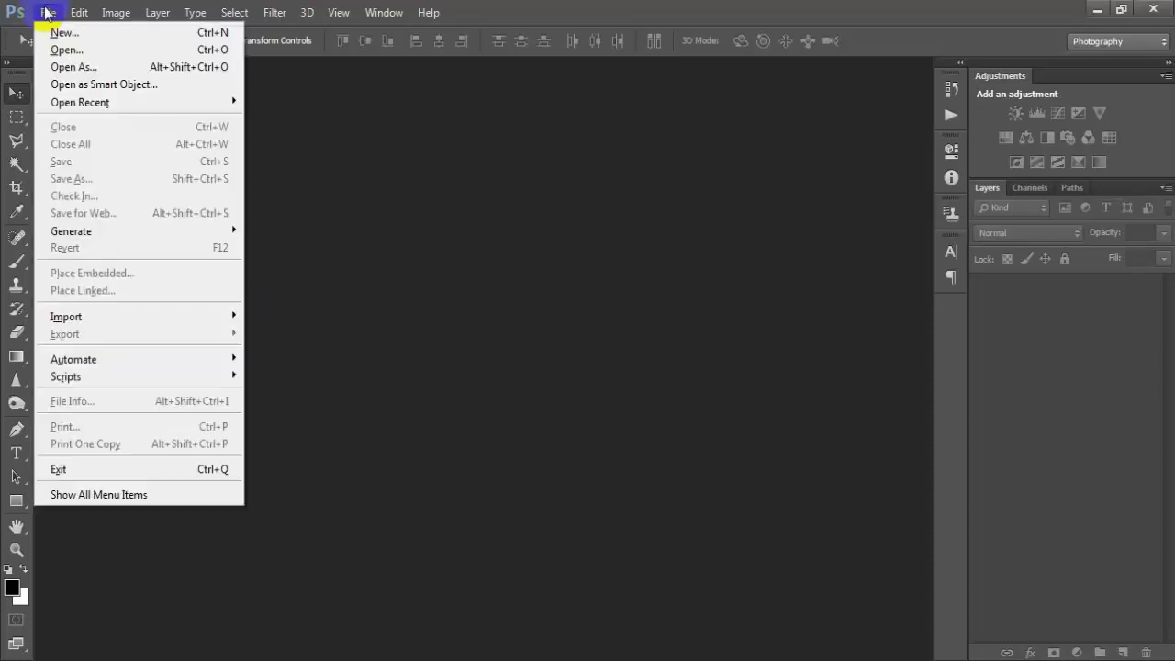
click(81, 37)
key(Tab)
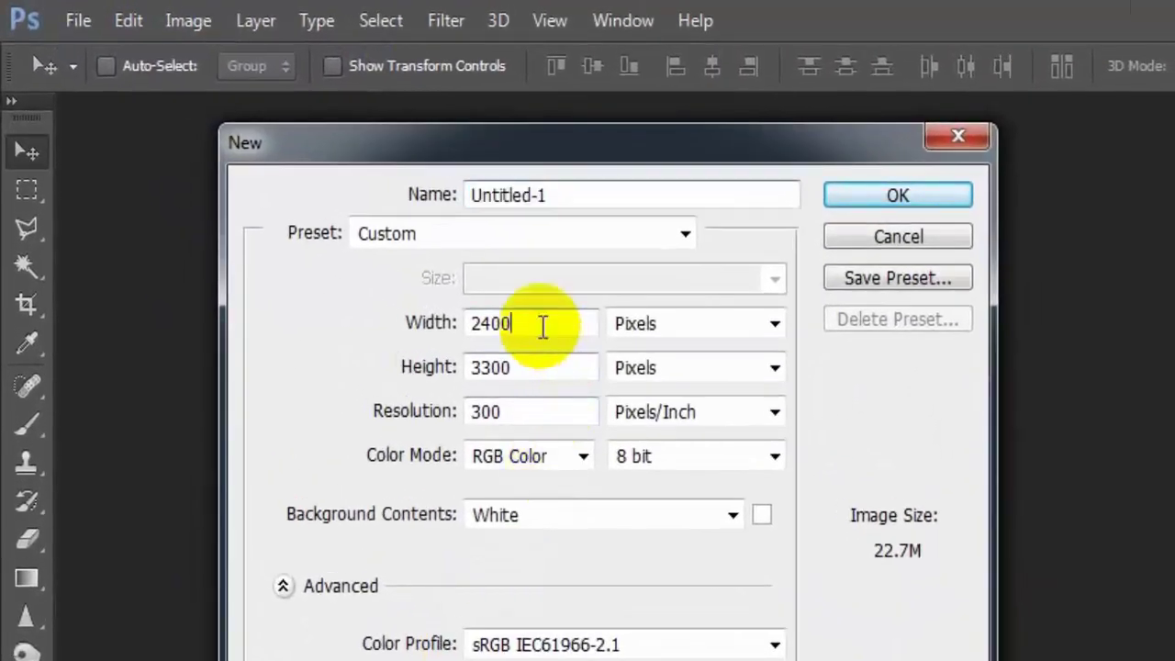
key(Tab)
key(Tab)
click(520, 413)
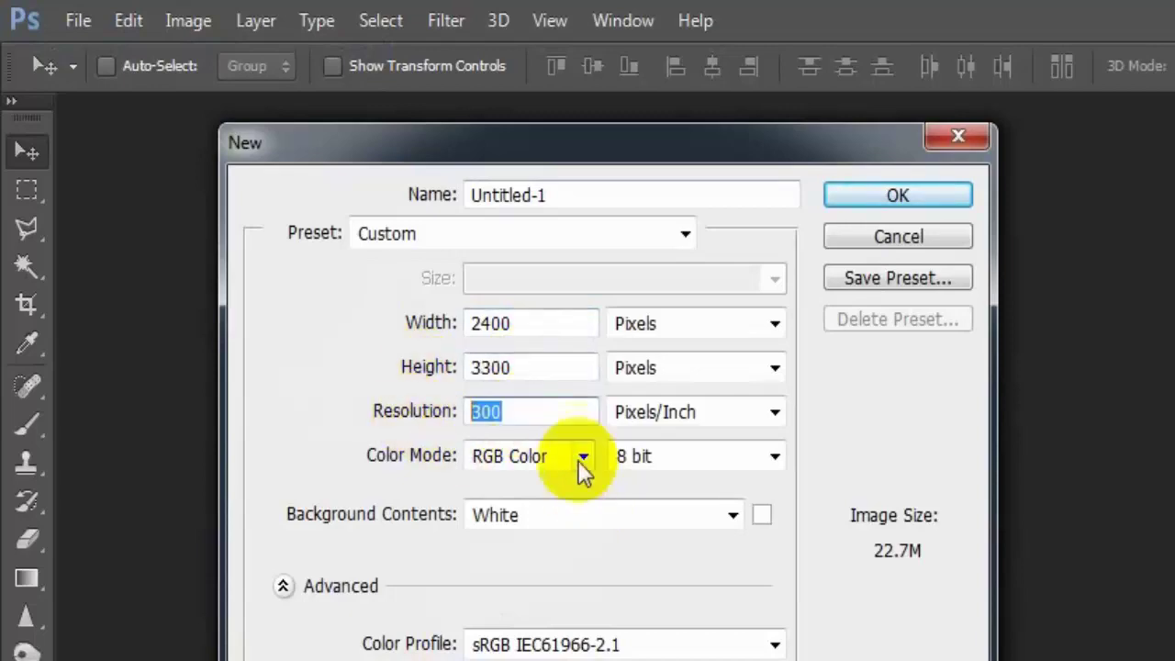
click(582, 459)
click(534, 555)
click(551, 419)
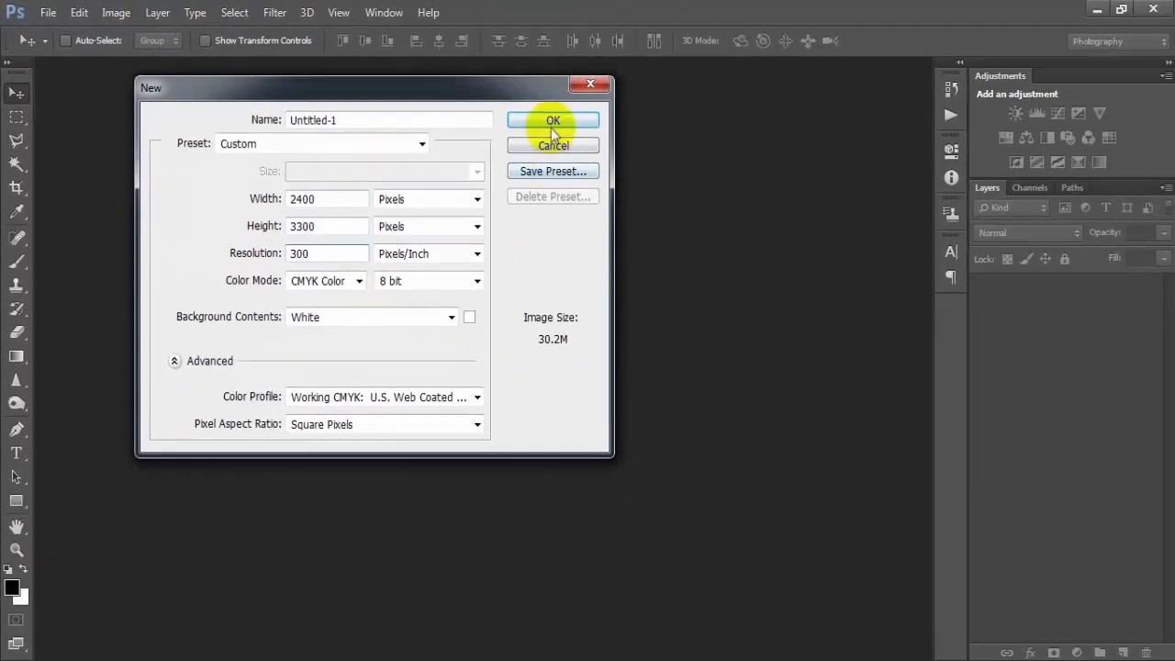
click(552, 123)
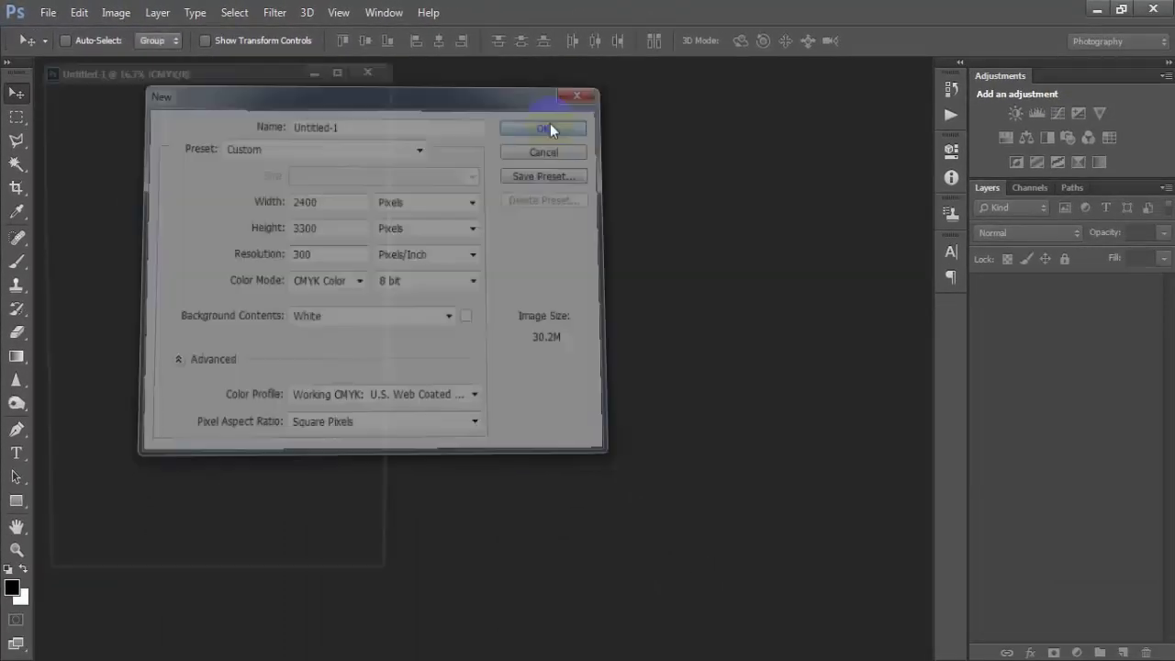
mouse_move(241, 77)
mouse_down()
mouse_move(418, 80)
mouse_move(418, 61)
mouse_up()
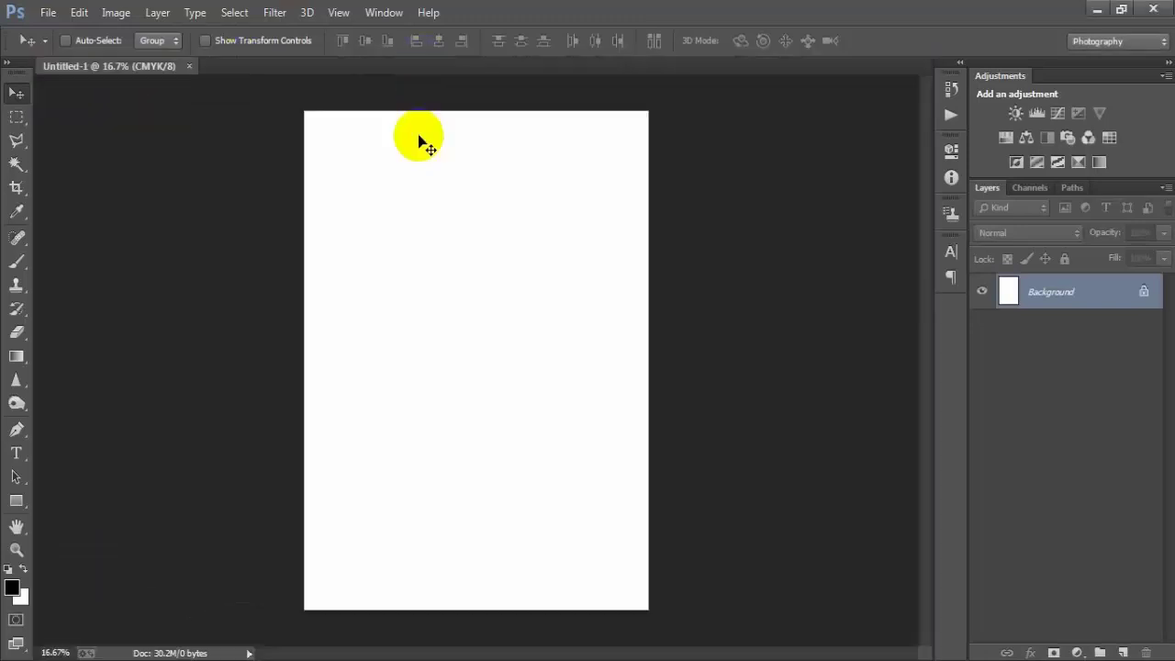
- Add a dark grey #363636 Solid Color fill layer with an empty Layer 1 above it
click(1080, 654)
click(1033, 255)
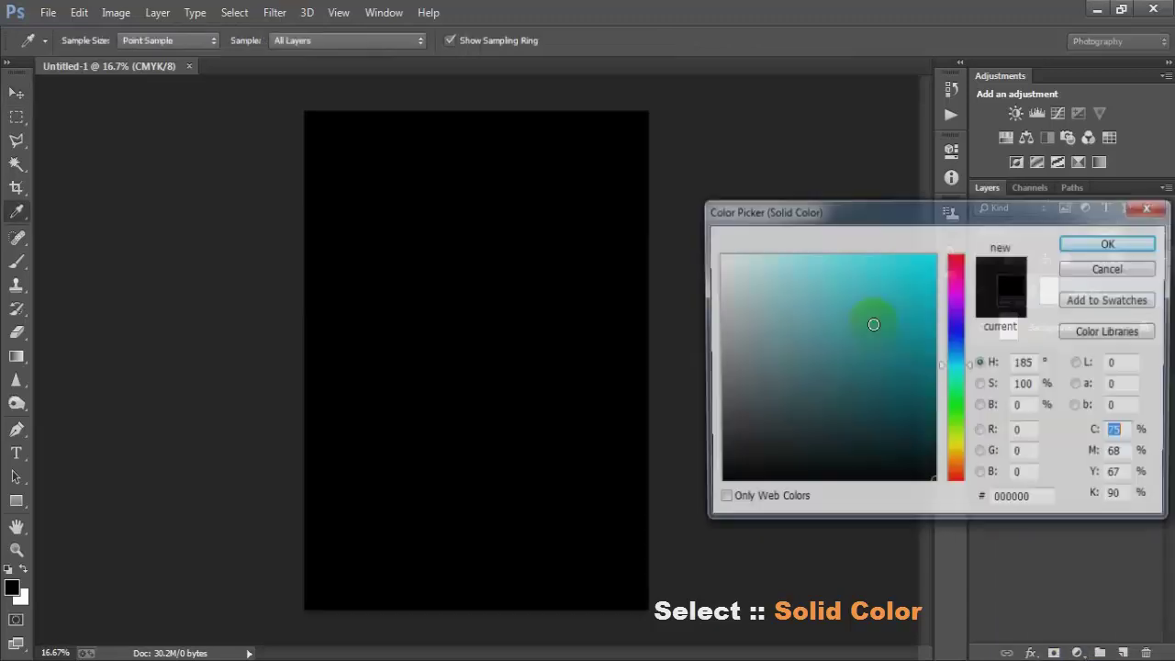
drag(721, 390, 687, 428)
click(1079, 244)
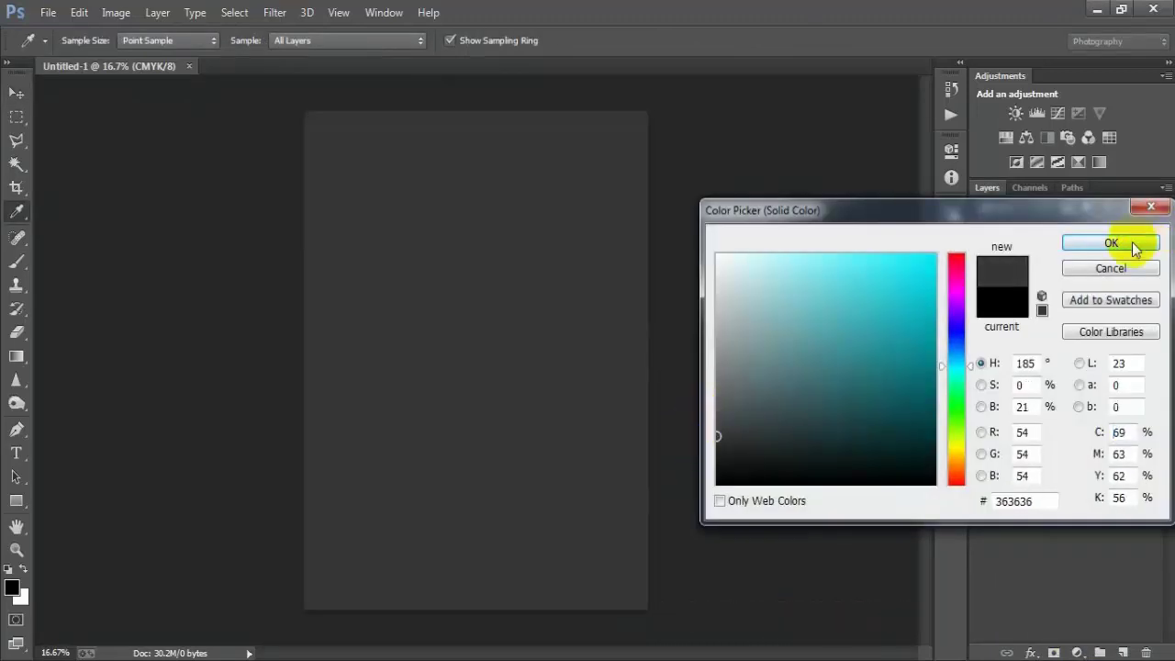
click(1122, 652)
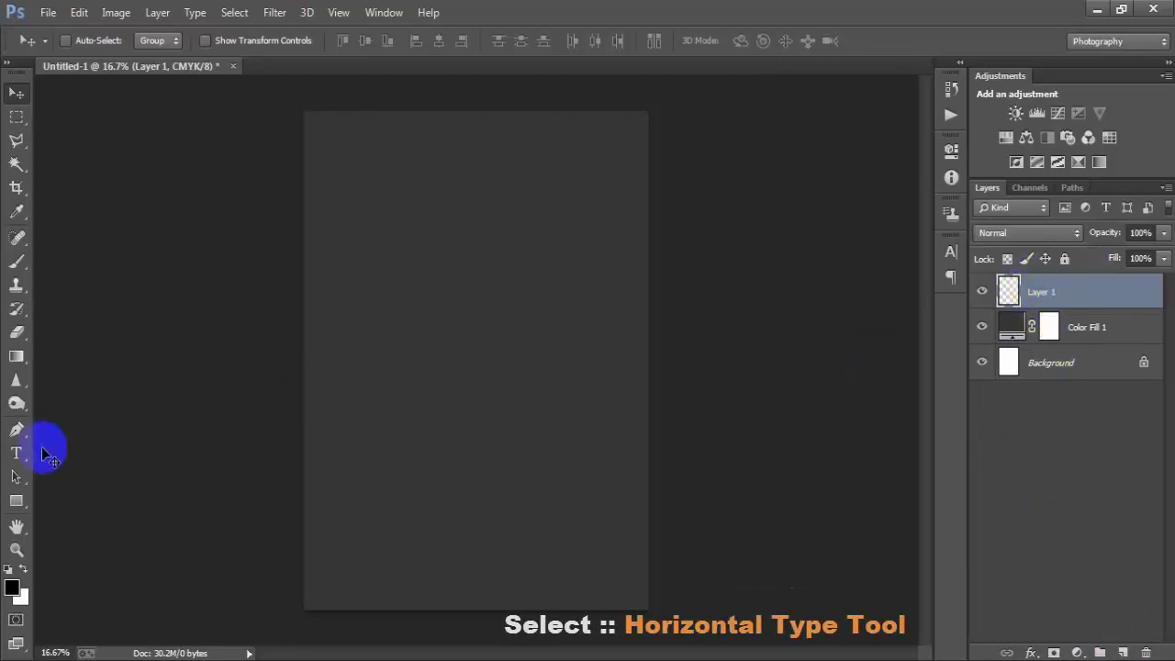
- Type GAMBLING with the Horizontal Type Tool and move it toward the top of the page
drag(20, 456, 83, 448)
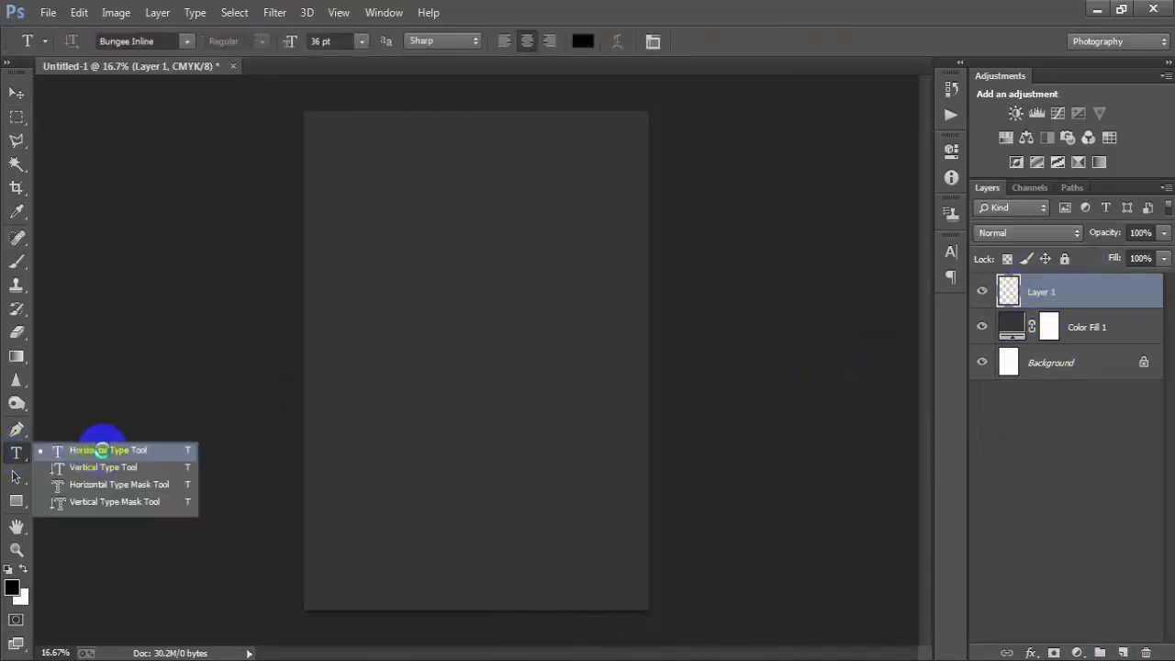
click(101, 450)
click(368, 289)
text(GAMBLING)
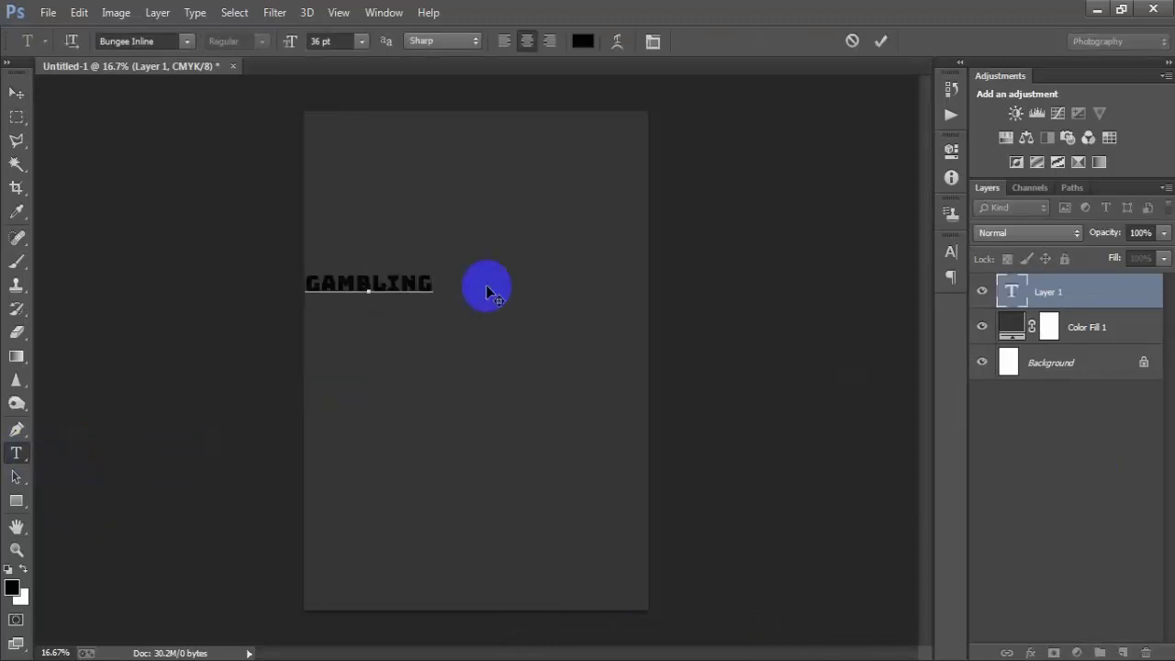
click(13, 97)
drag(388, 291, 482, 230)
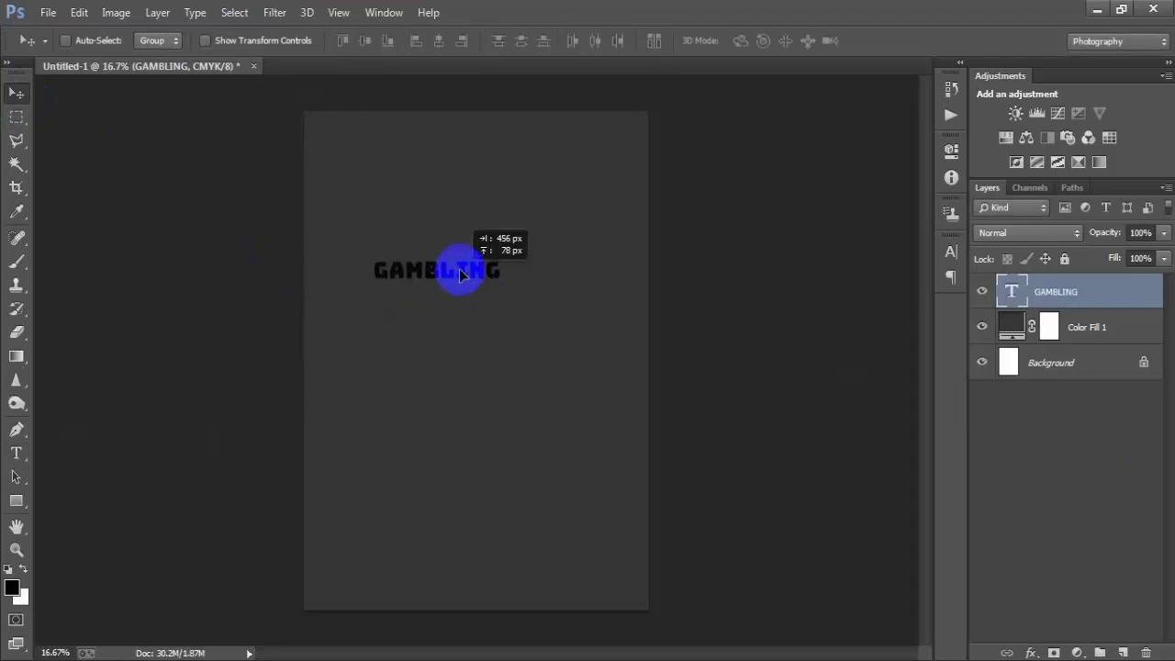
- Enlarge GAMBLING to about 234% and centre it horizontally against the Background
key(ctrl+t)
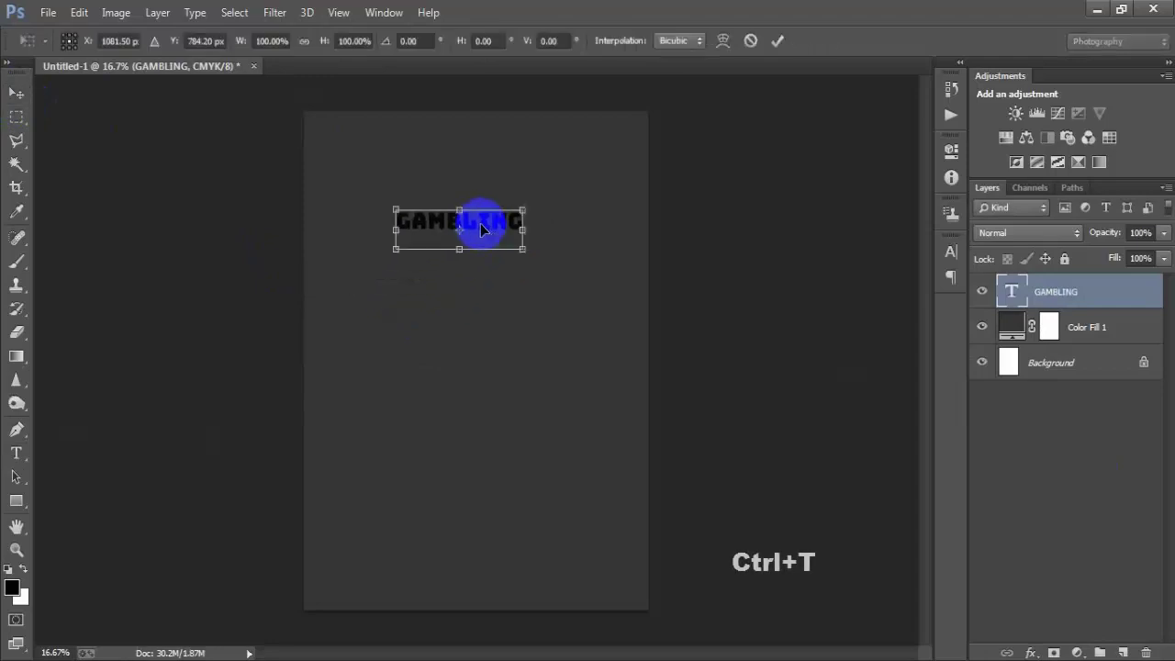
drag(522, 248, 608, 275)
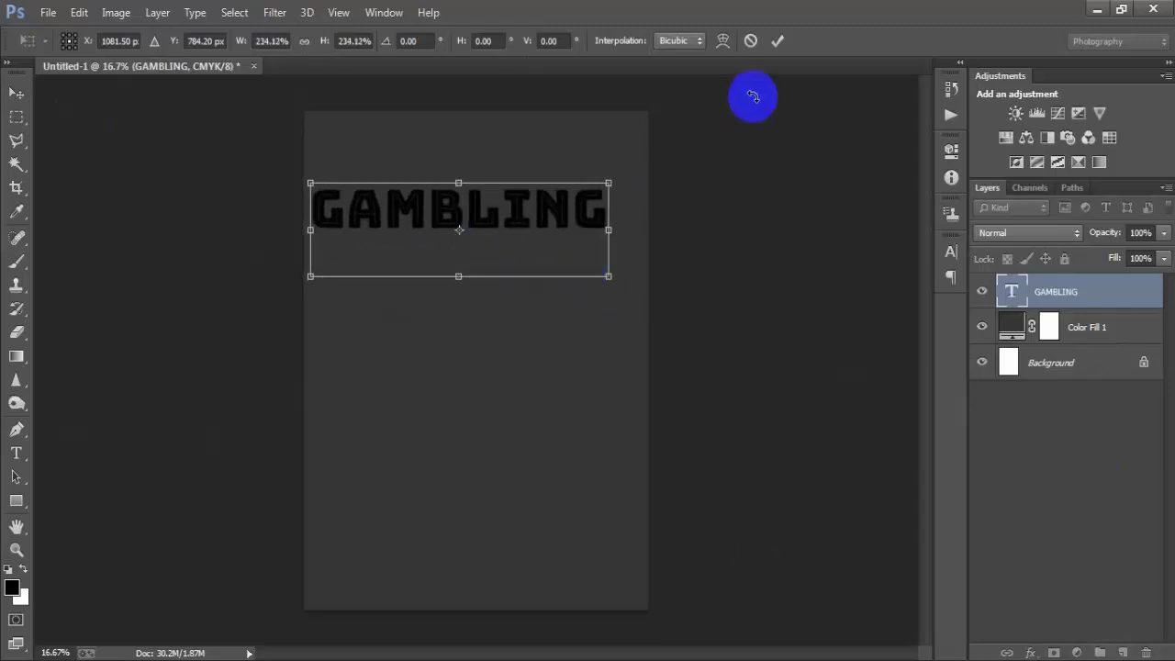
click(778, 40)
ctrl+click(1063, 361)
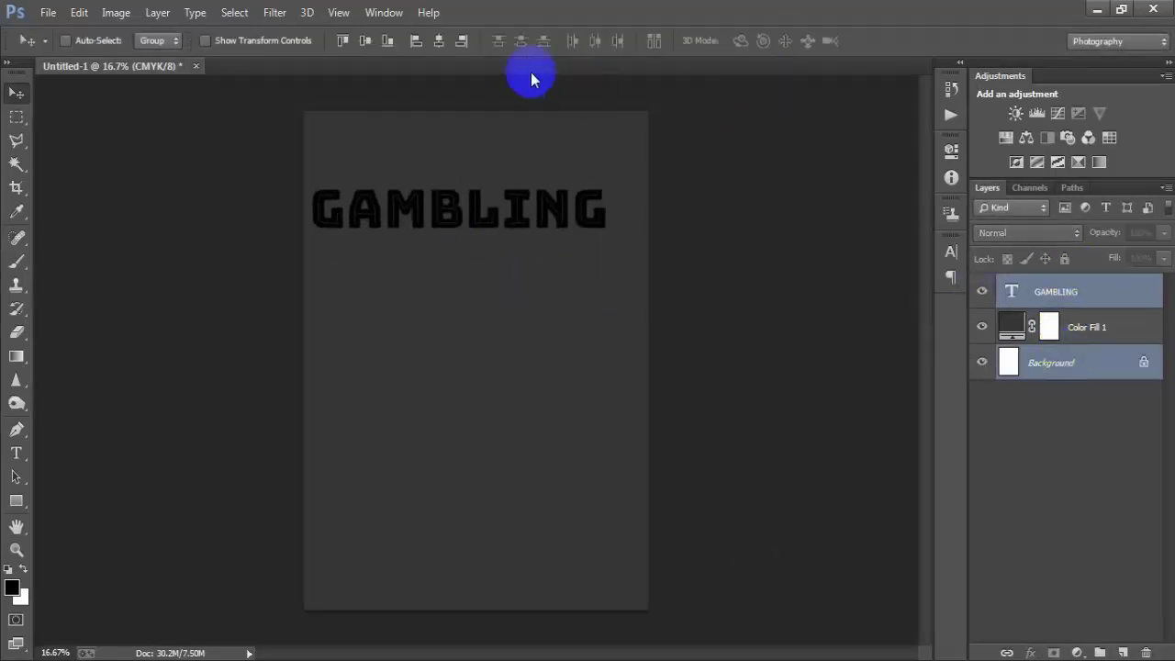
click(437, 48)
click(1033, 294)
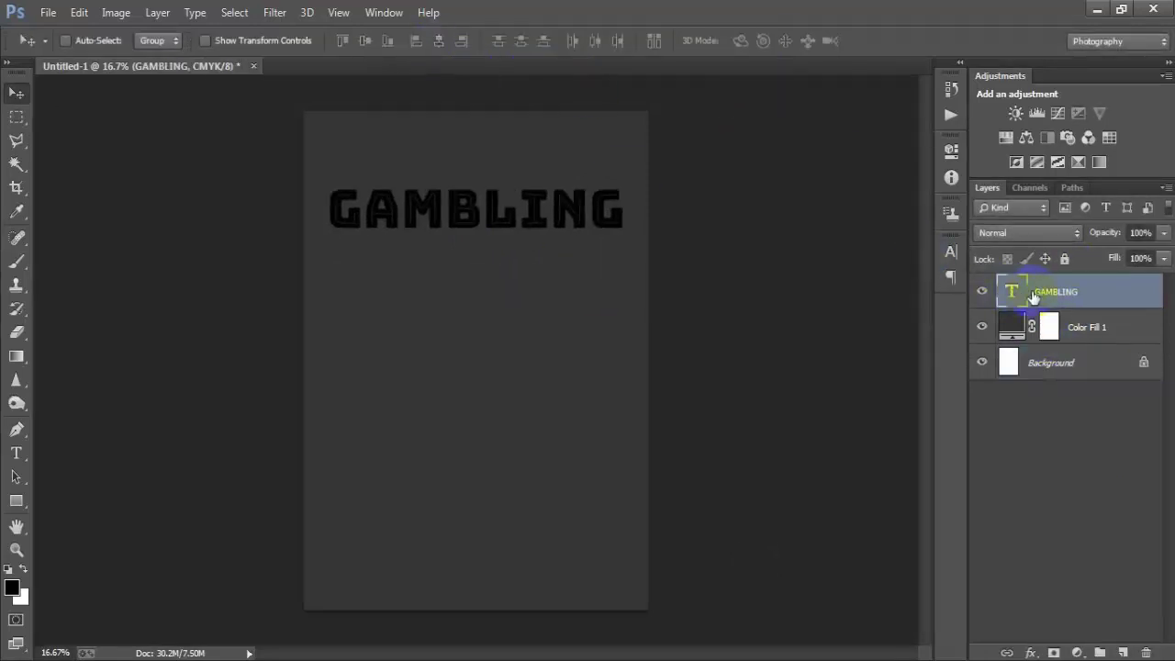
click(959, 254)
- Set the GAMBLING text colour to golden yellow, hex F5C430
click(898, 360)
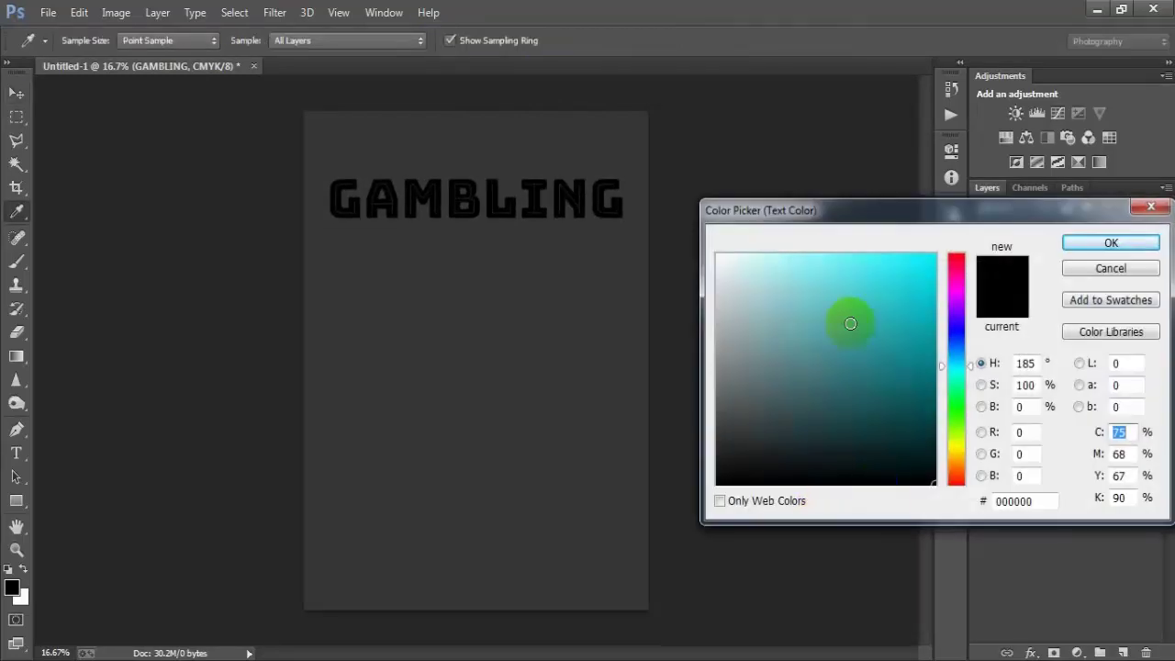
drag(821, 219, 567, 144)
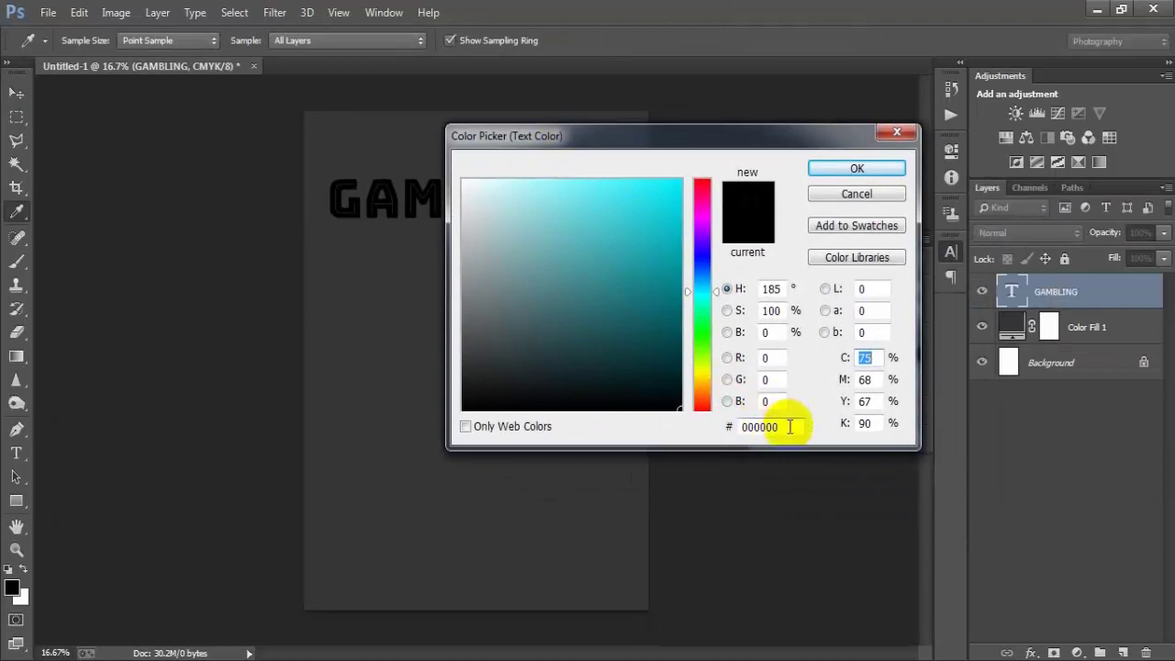
drag(783, 427, 719, 429)
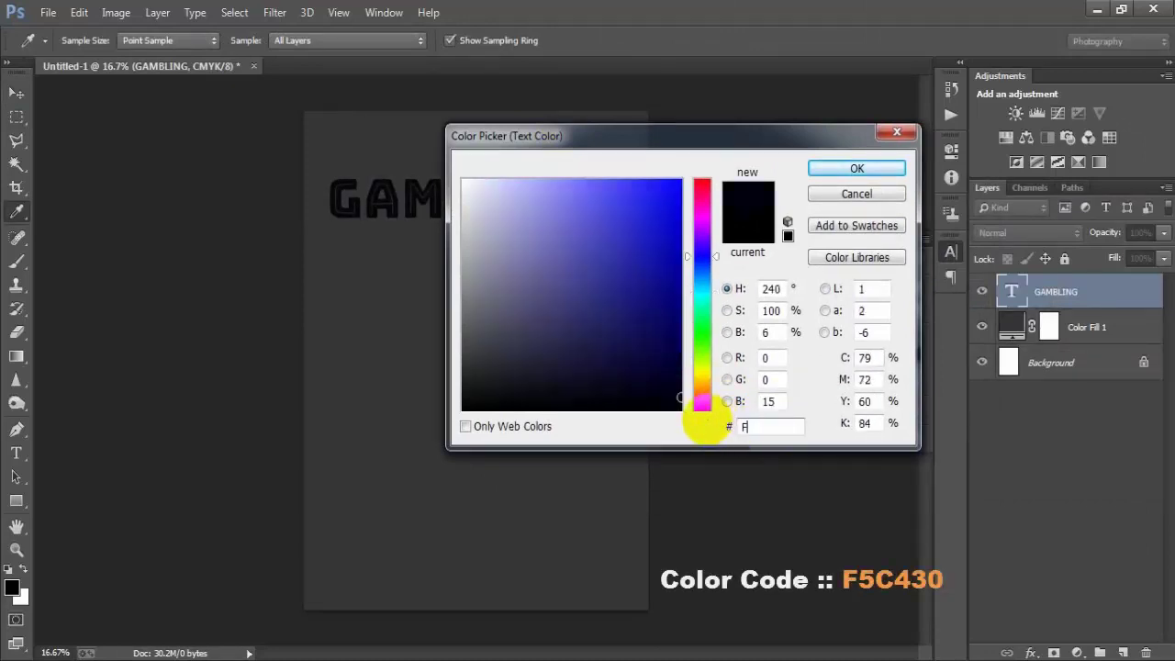
text(F5C)
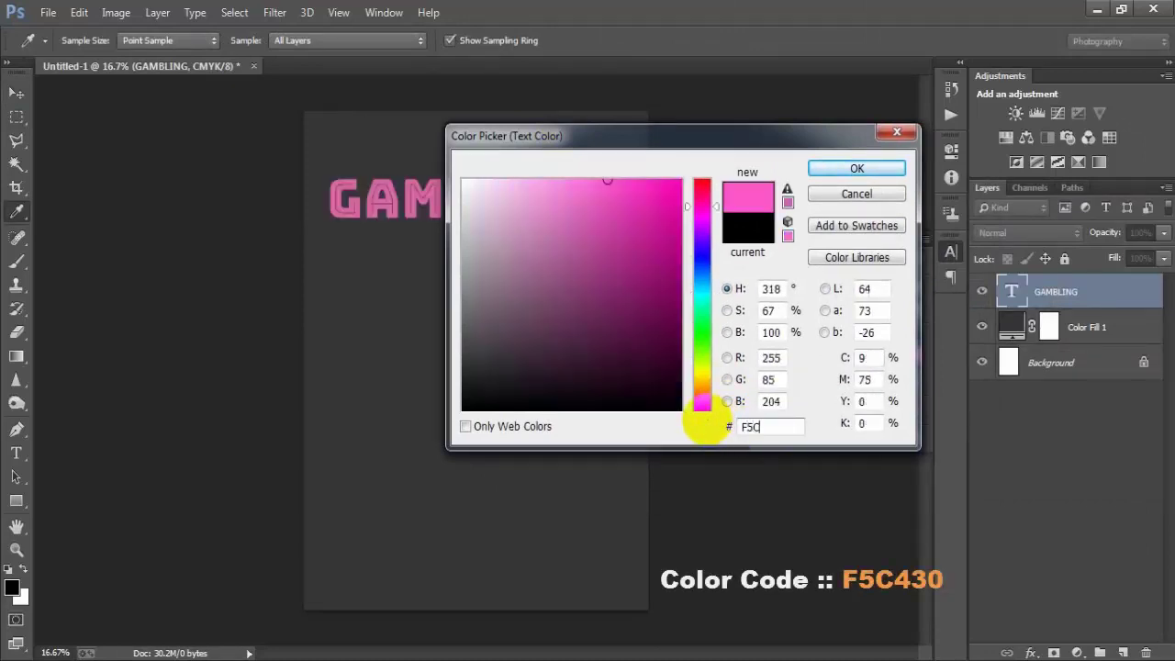
text(430)
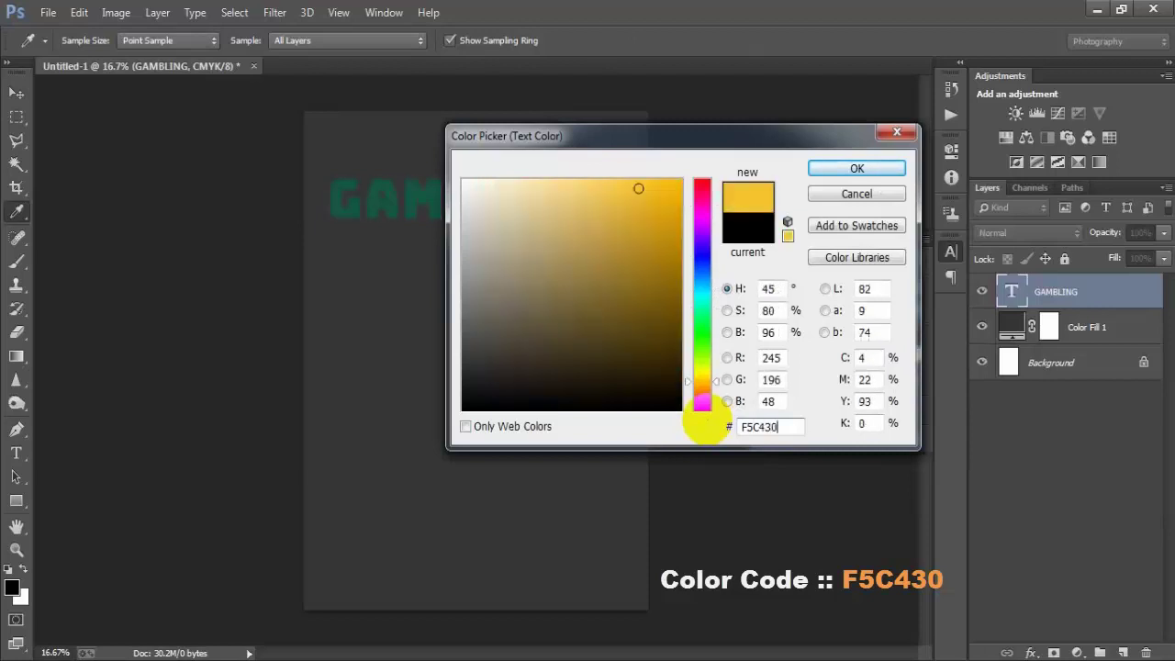
double_click(782, 427)
click(831, 170)
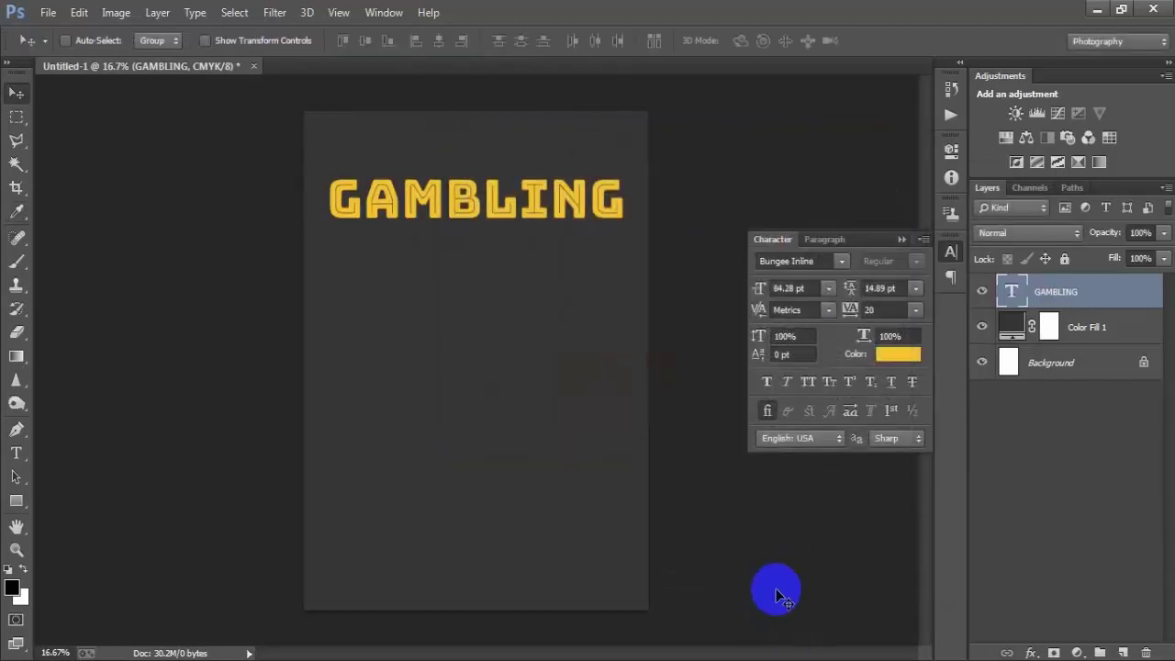
click(902, 239)
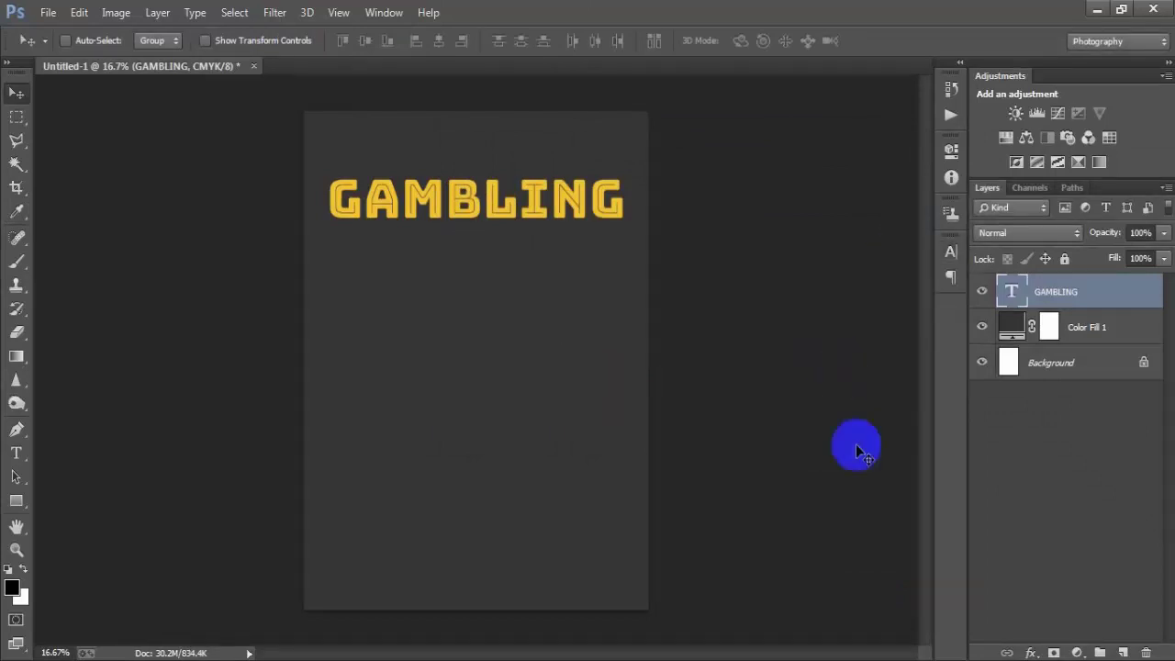
- Warp GAMBLING with the Arc style at +24% bend and commit the text
double_click(1010, 292)
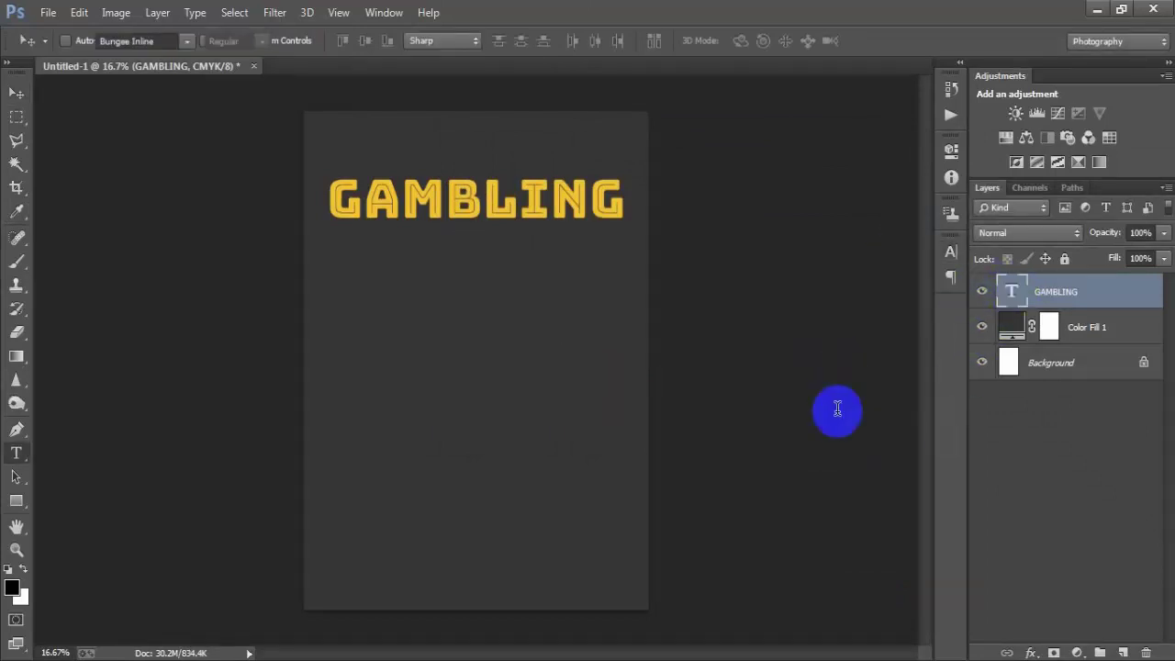
click(620, 45)
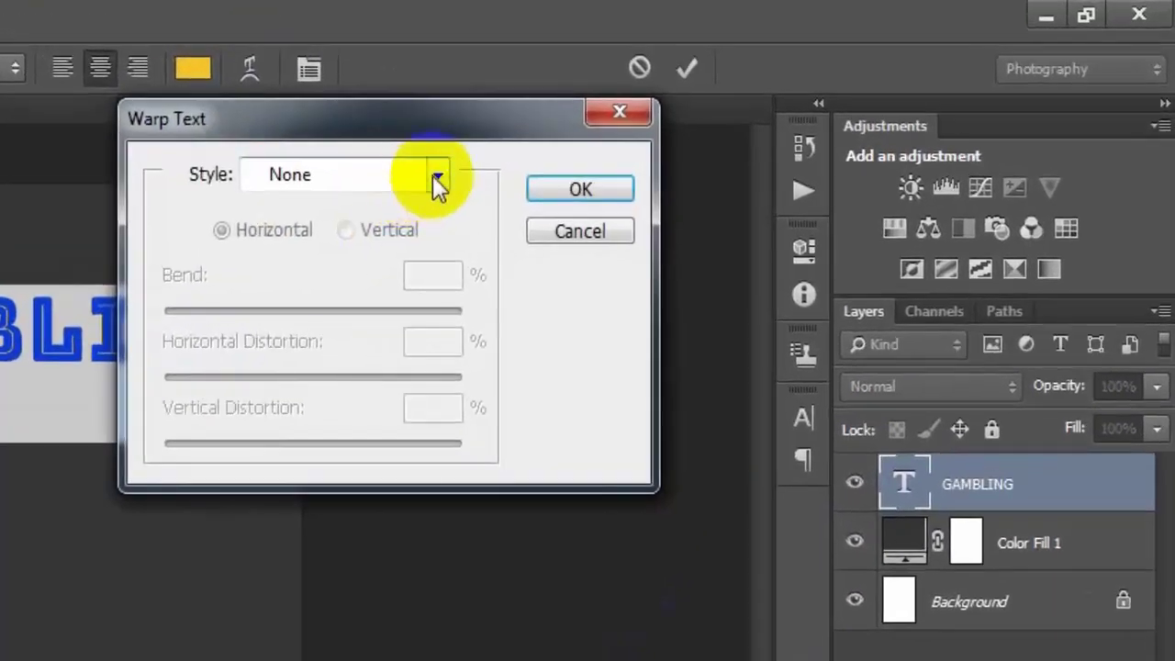
click(728, 106)
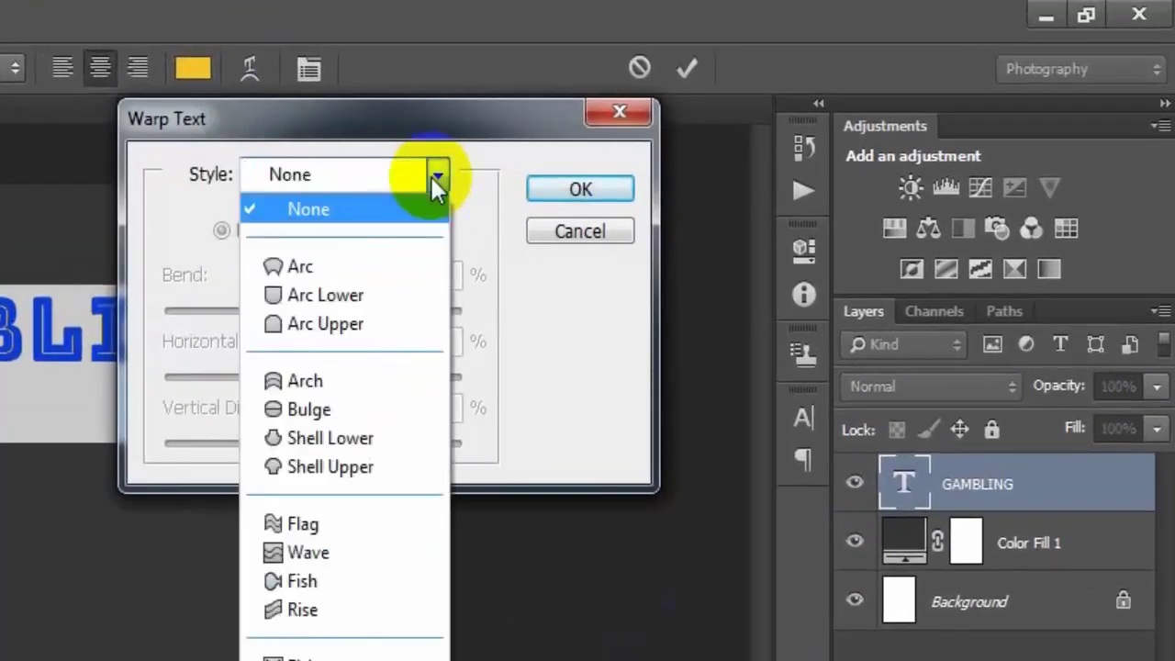
click(292, 265)
mouse_move(313, 310)
mouse_down()
mouse_move(386, 311)
mouse_move(343, 310)
mouse_up()
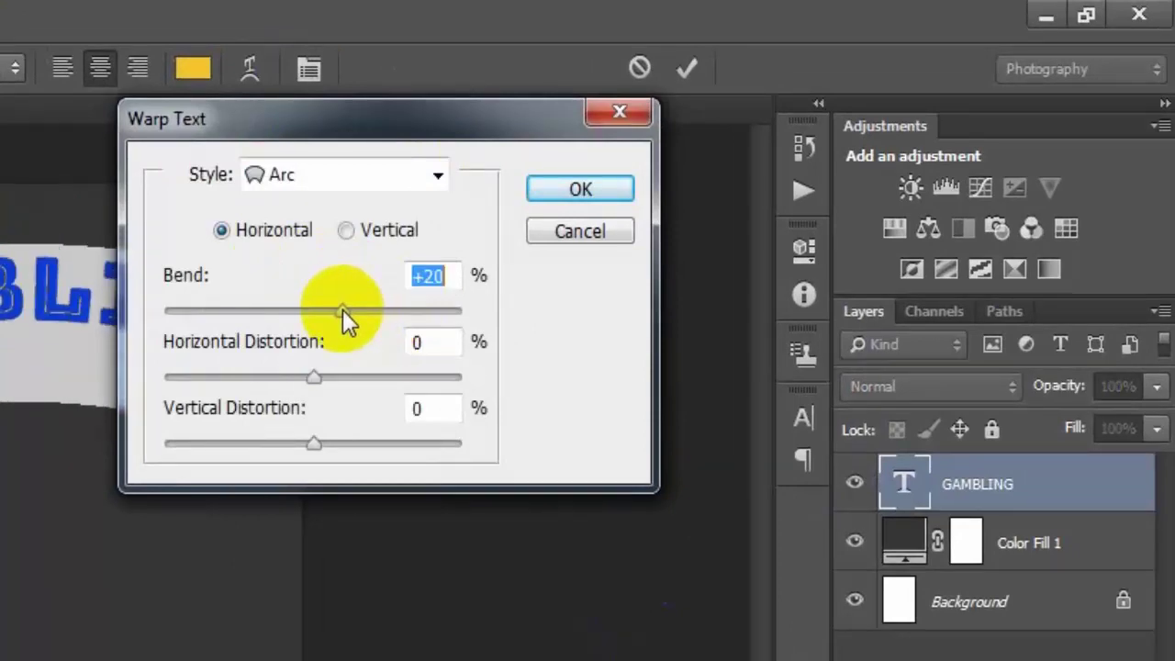
drag(343, 310, 348, 310)
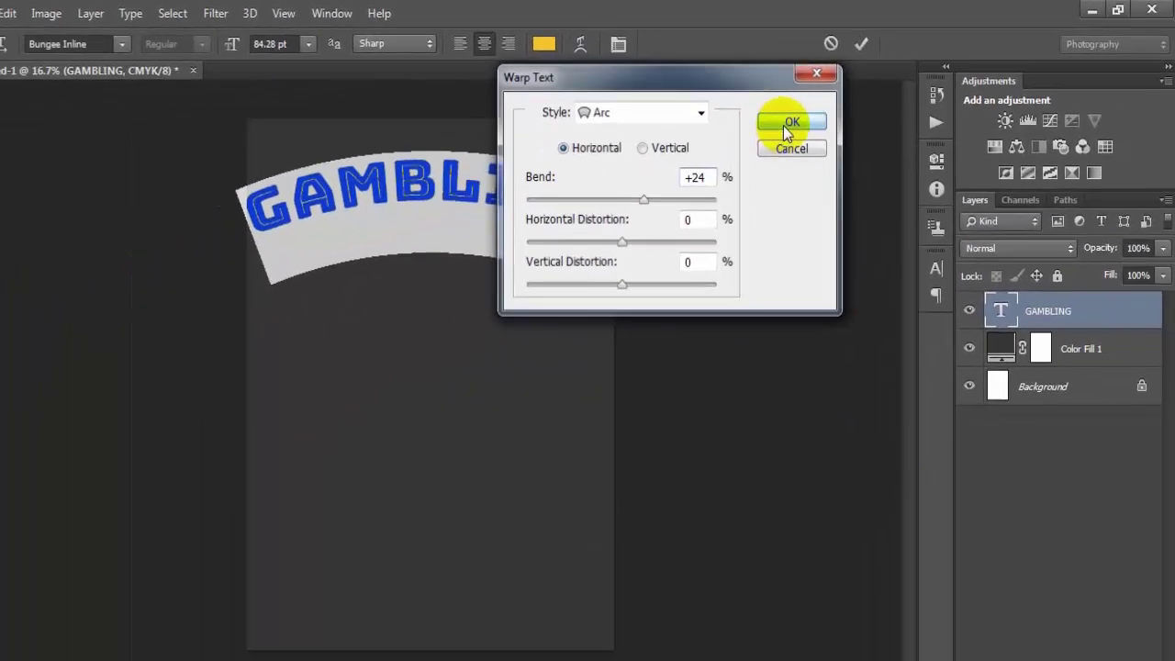
click(785, 124)
click(878, 43)
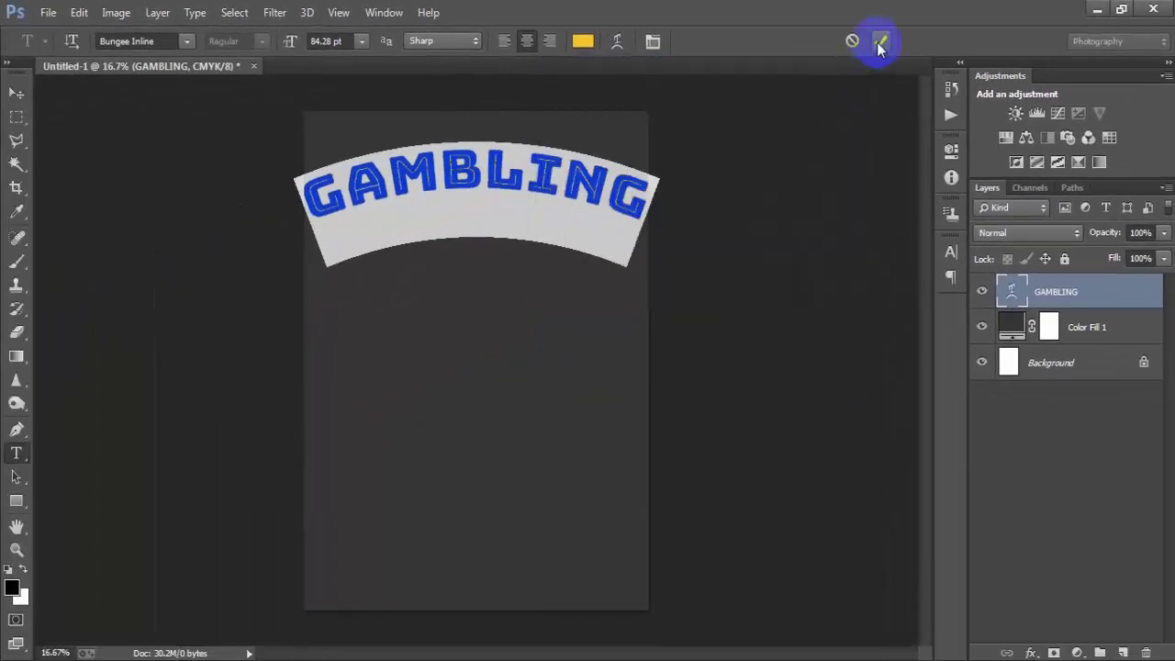
- Scale the arched GAMBLING title down to about 85%, slightly taller
key(v)
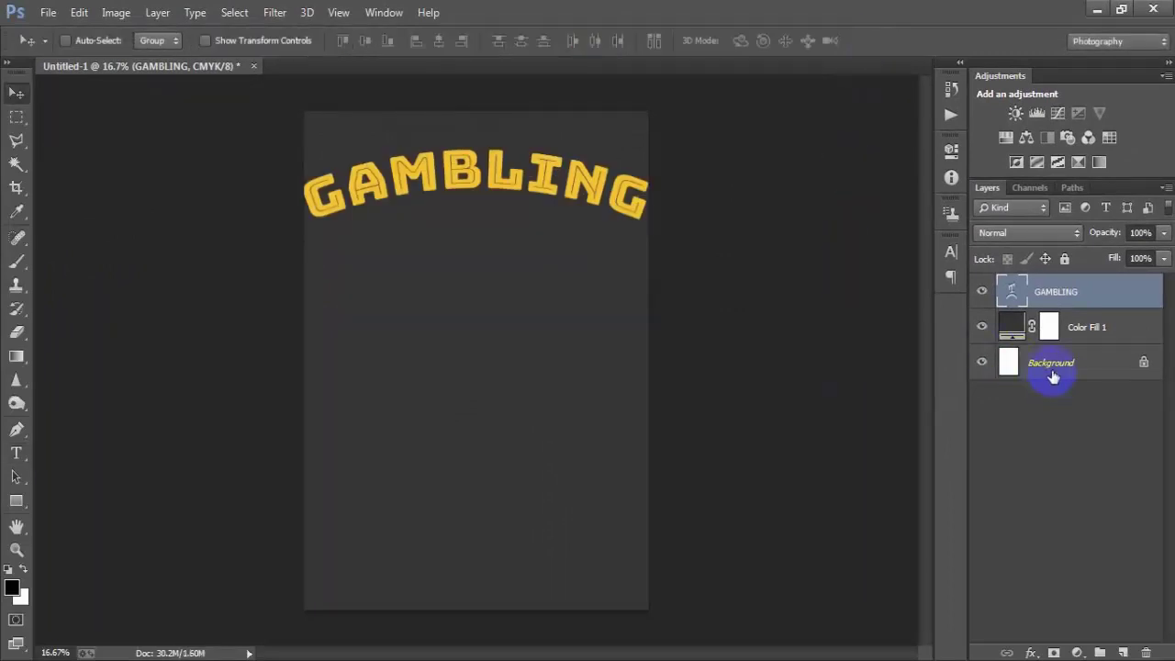
ctrl+click(1052, 374)
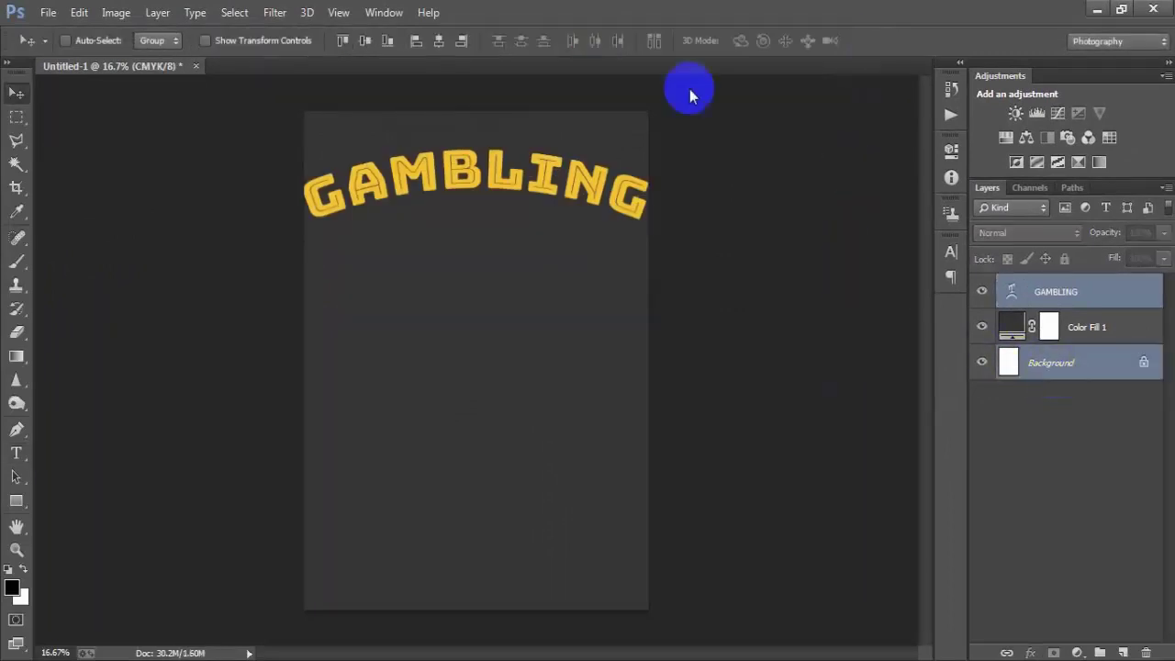
click(1080, 305)
key(ctrl+t)
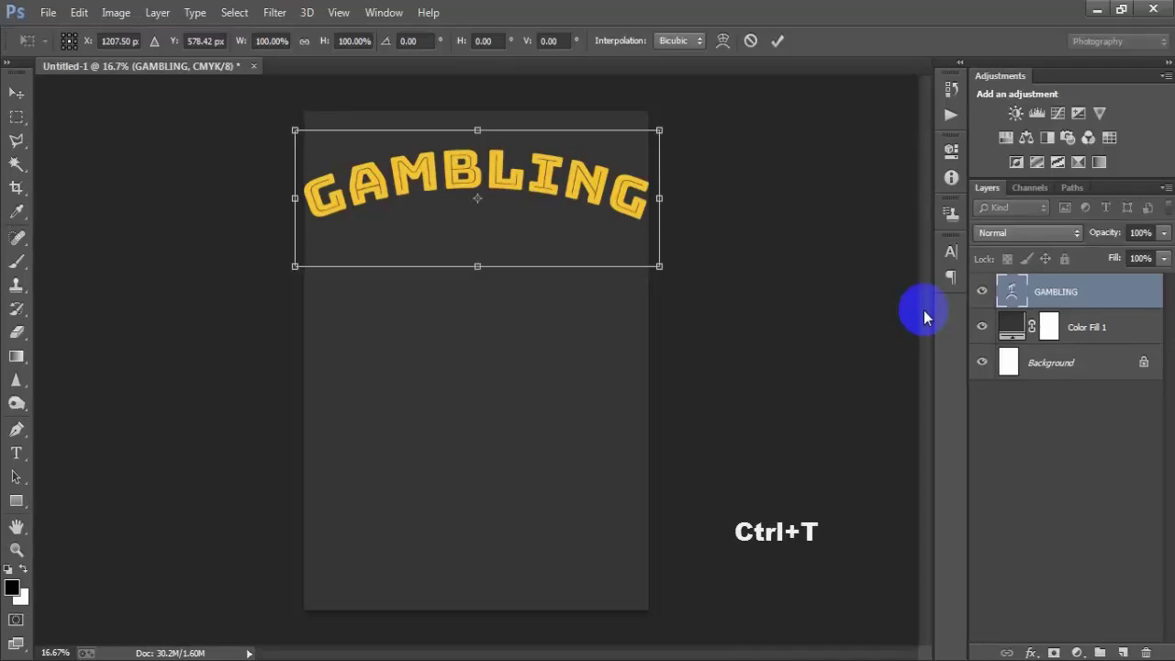
drag(657, 268, 627, 266)
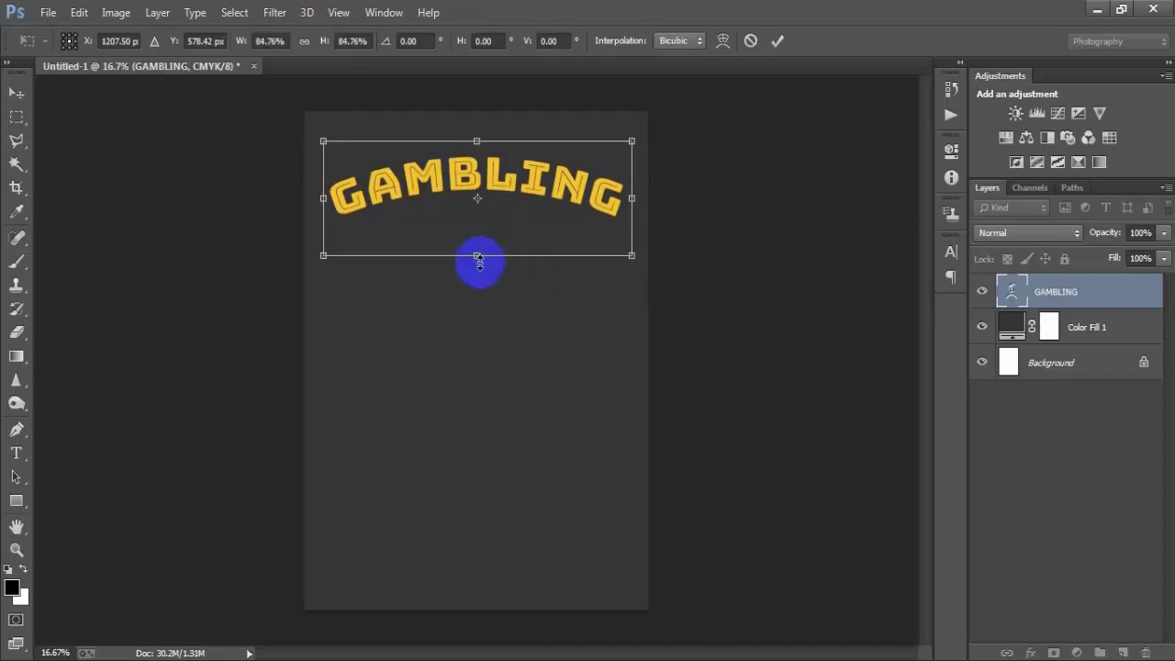
drag(477, 258, 478, 262)
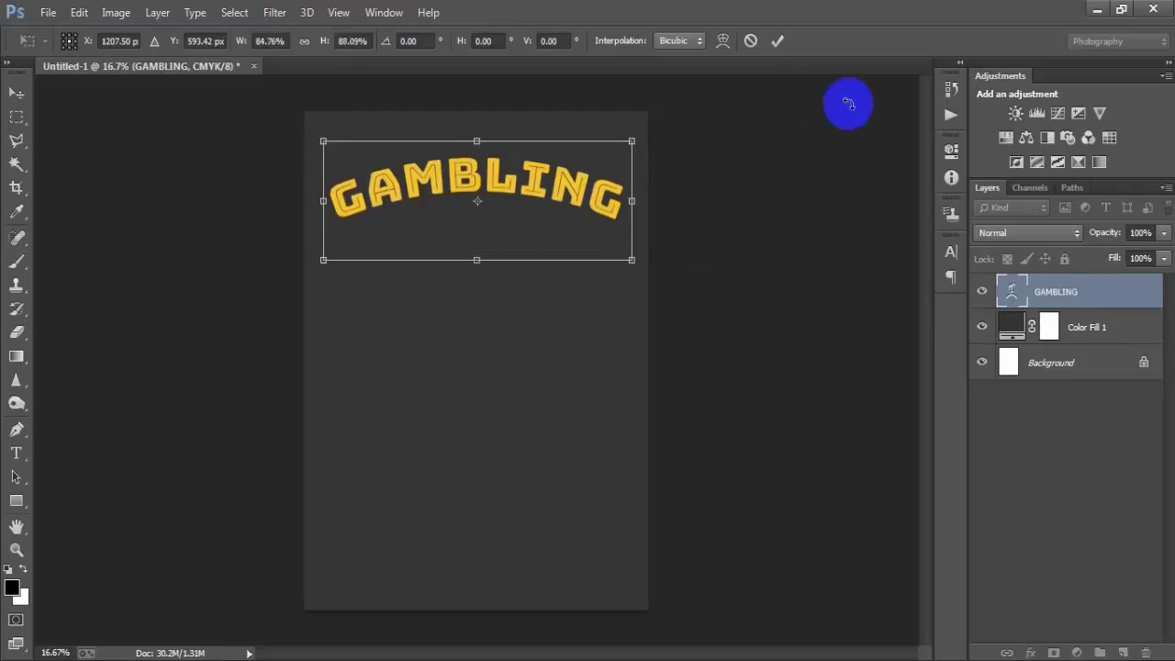
click(777, 41)
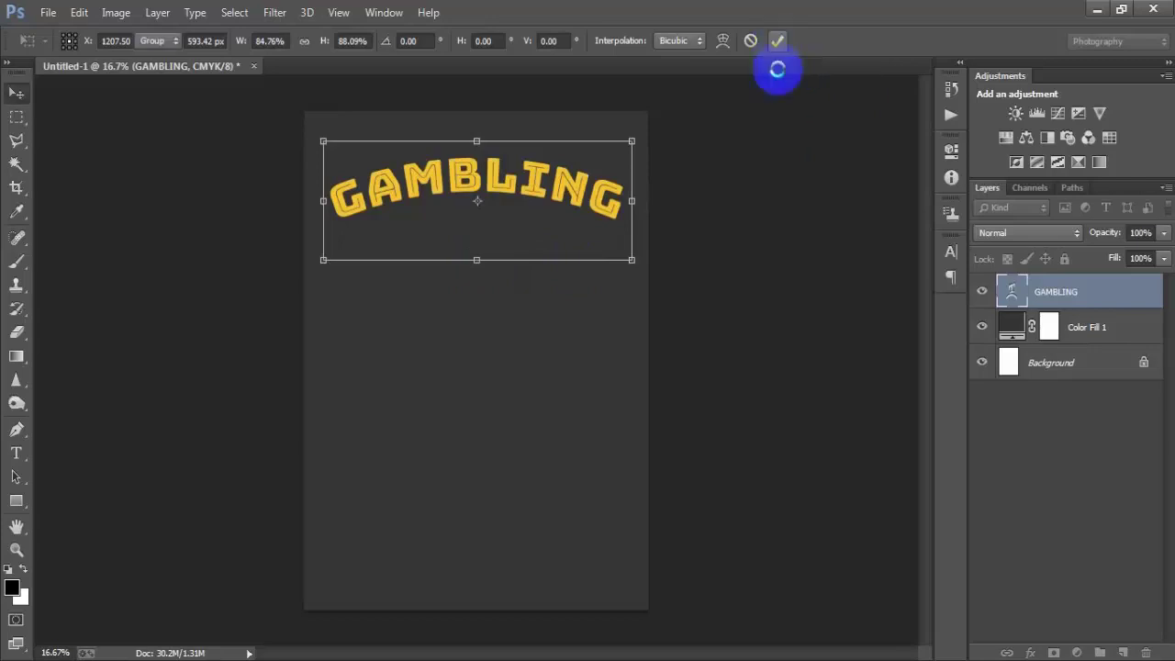
- Recentre GAMBLING horizontally on the page and add an empty Layer 1 above it
ctrl+click(1053, 367)
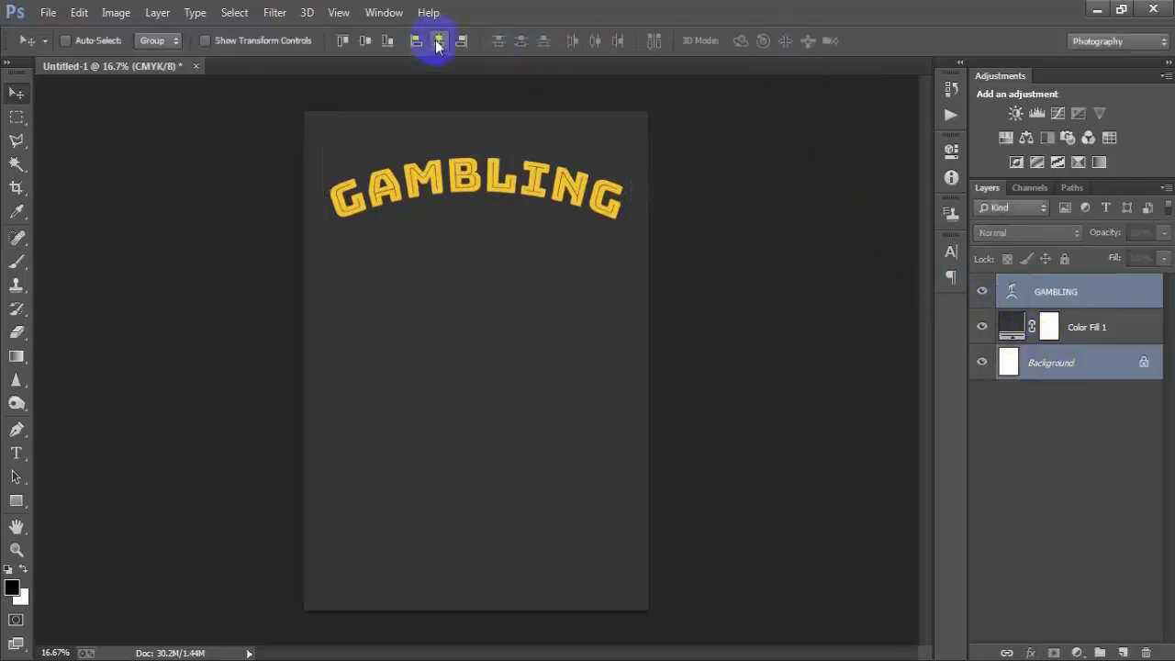
click(438, 43)
click(1072, 294)
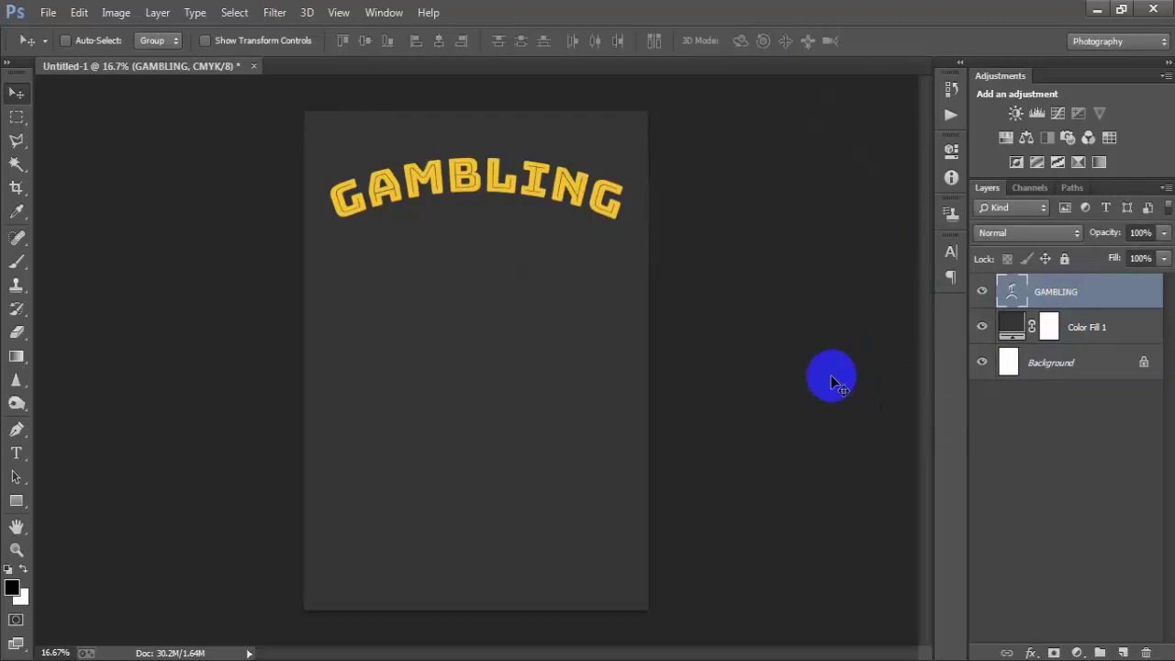
click(1122, 652)
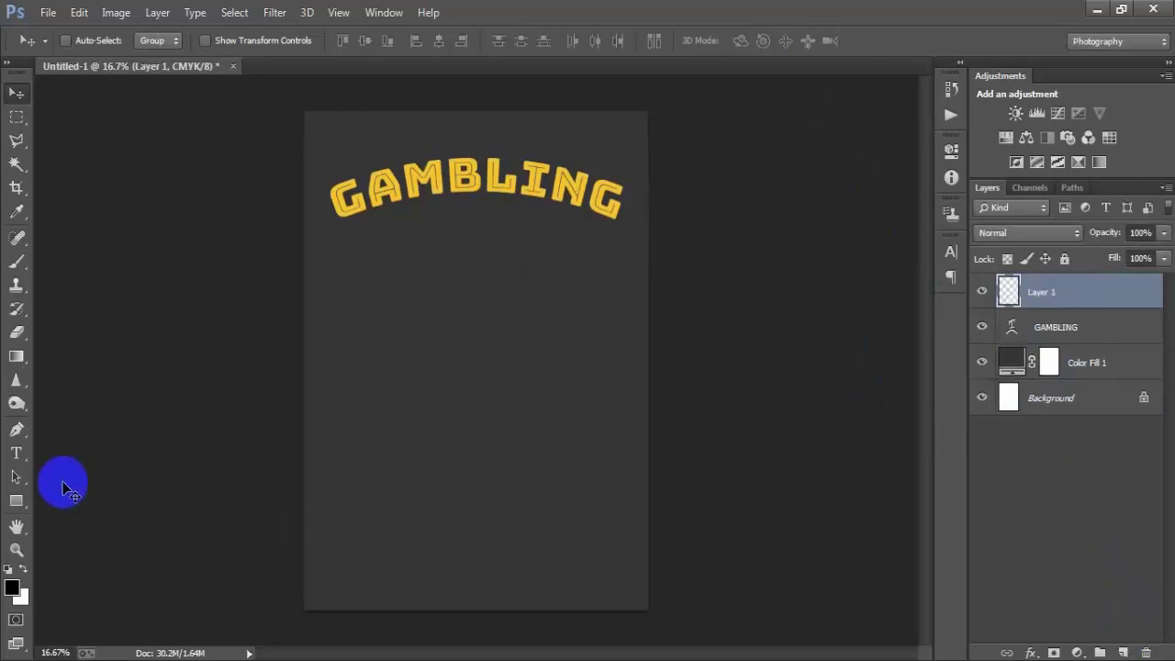
- Type the word IS and set its text colour to white
click(15, 453)
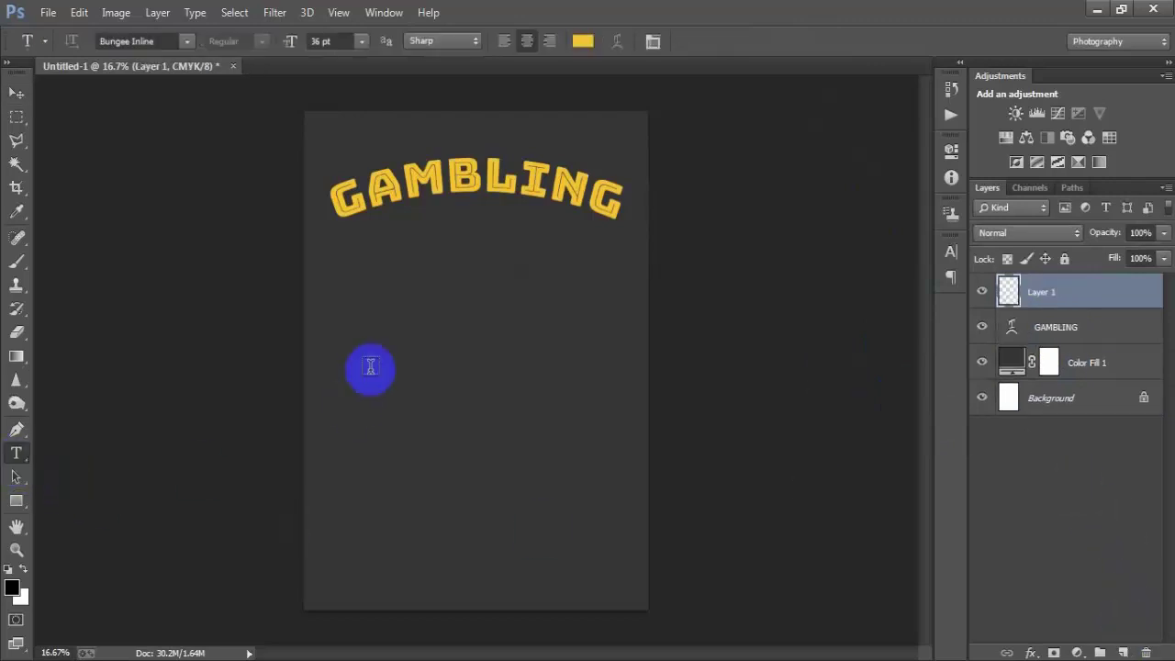
click(675, 484)
text(IS)
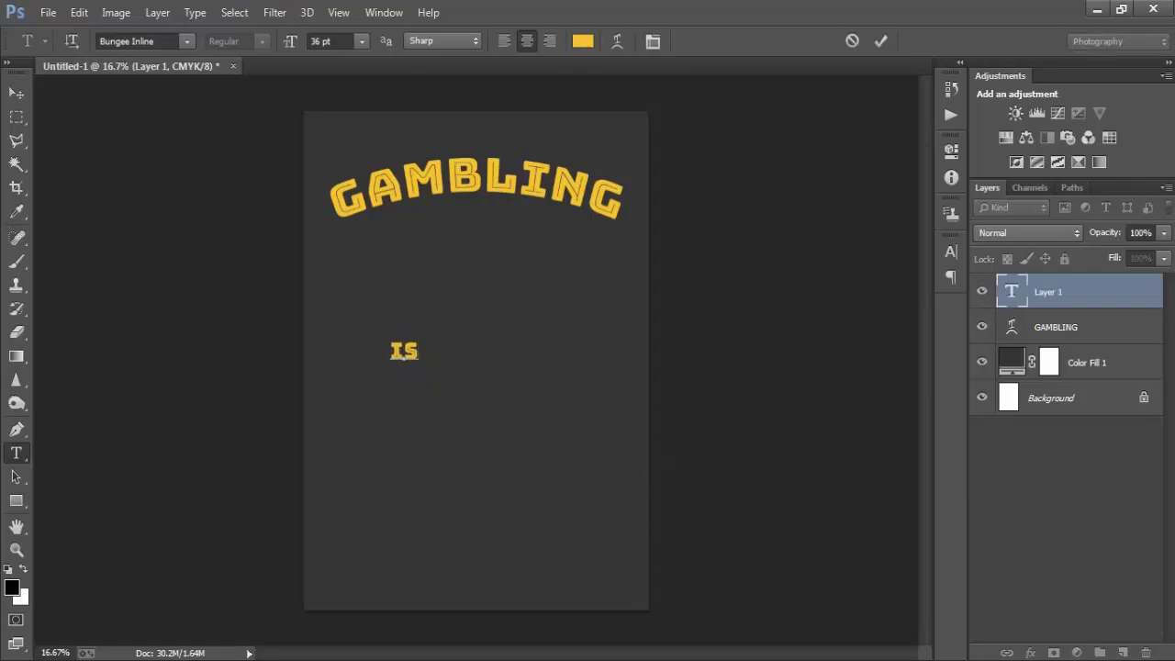
click(15, 90)
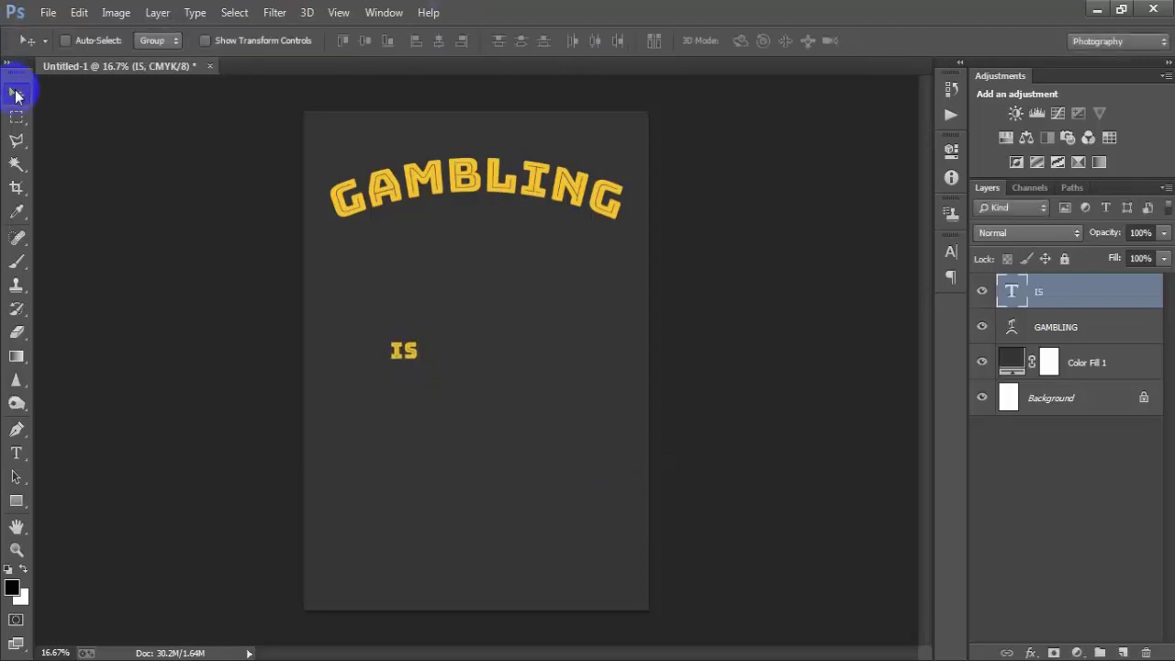
click(951, 254)
click(895, 317)
click(542, 214)
drag(542, 215, 464, 180)
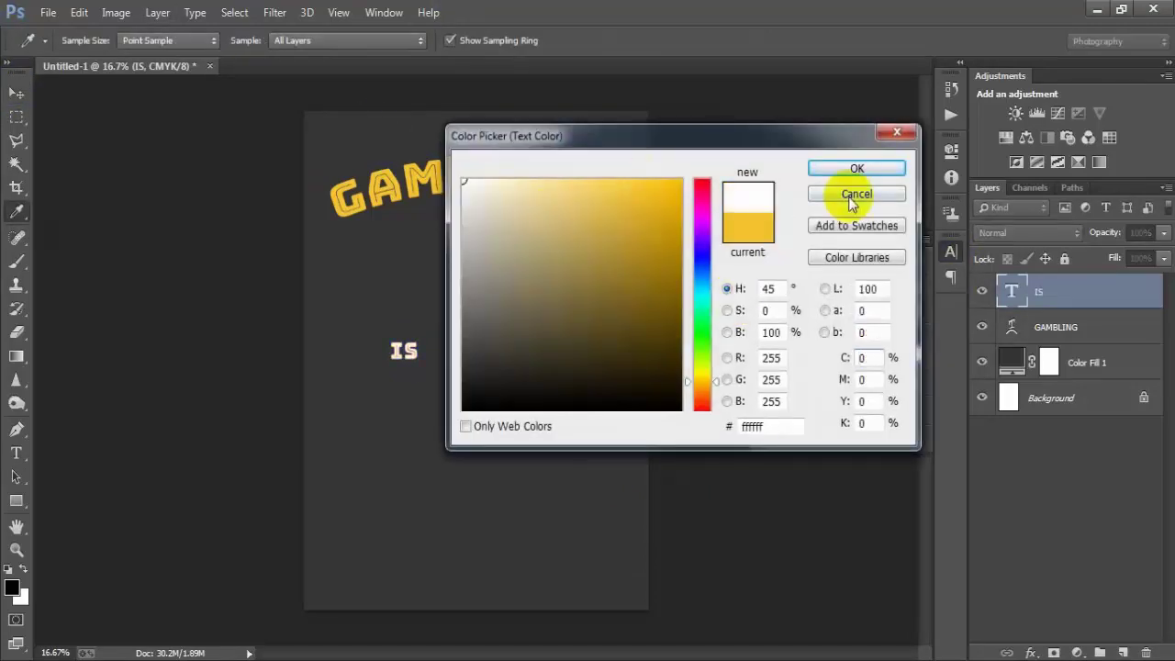
click(857, 168)
click(768, 275)
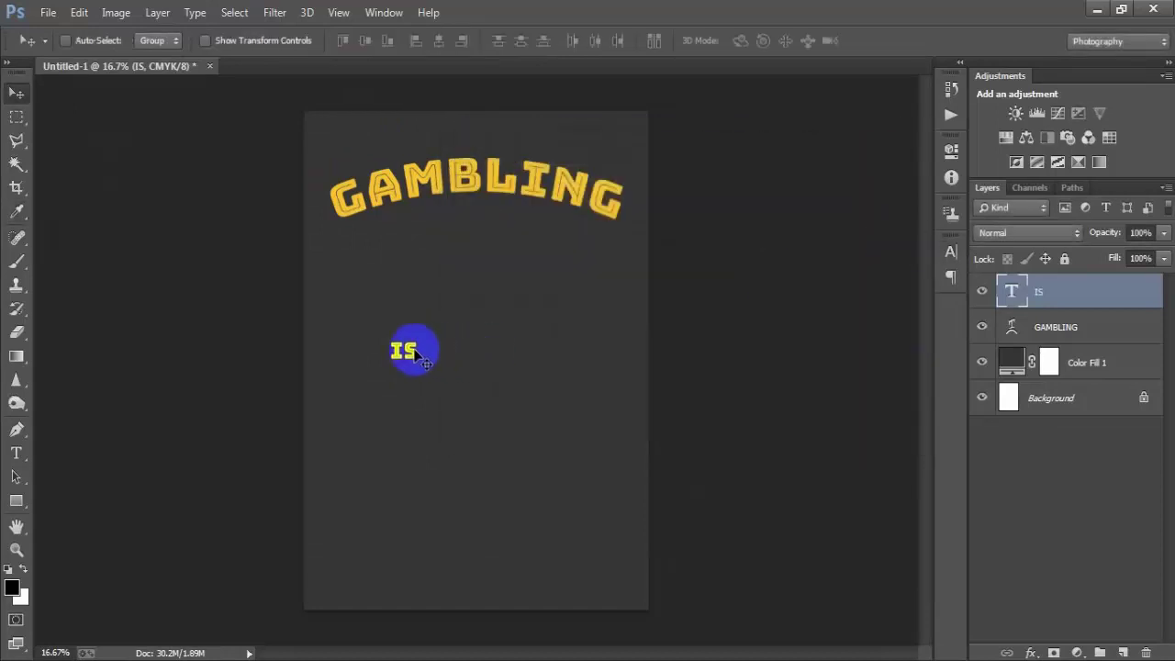
- Move IS just below GAMBLING, enlarge it to about 215%, and centre it horizontally
drag(415, 354, 488, 230)
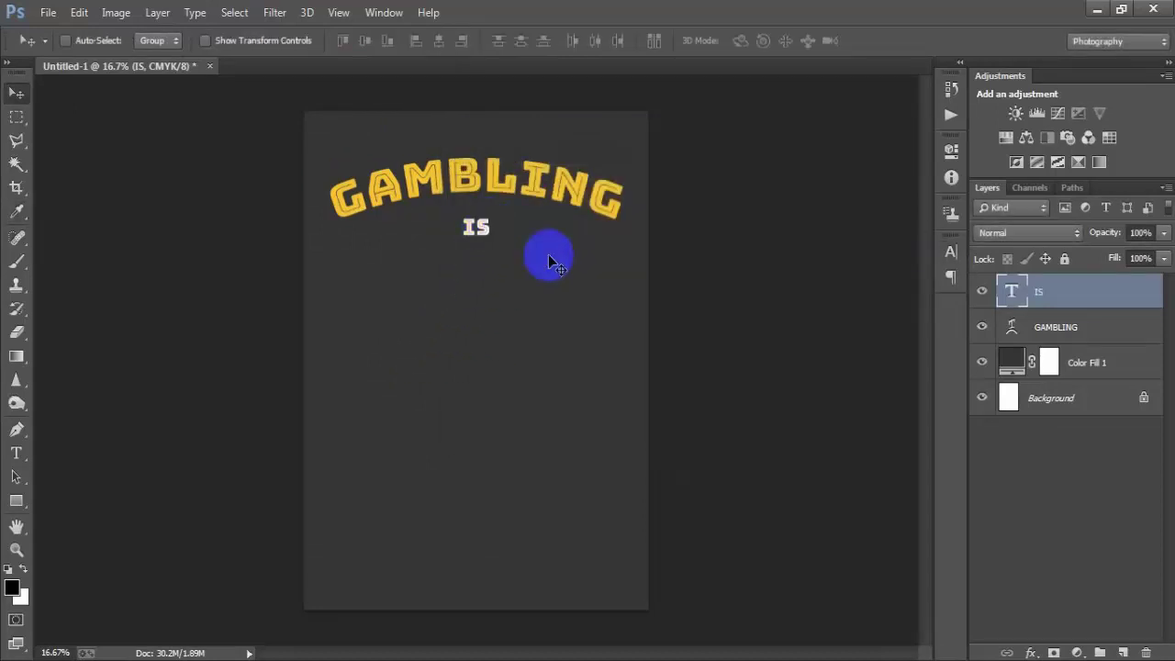
key(ctrl+t)
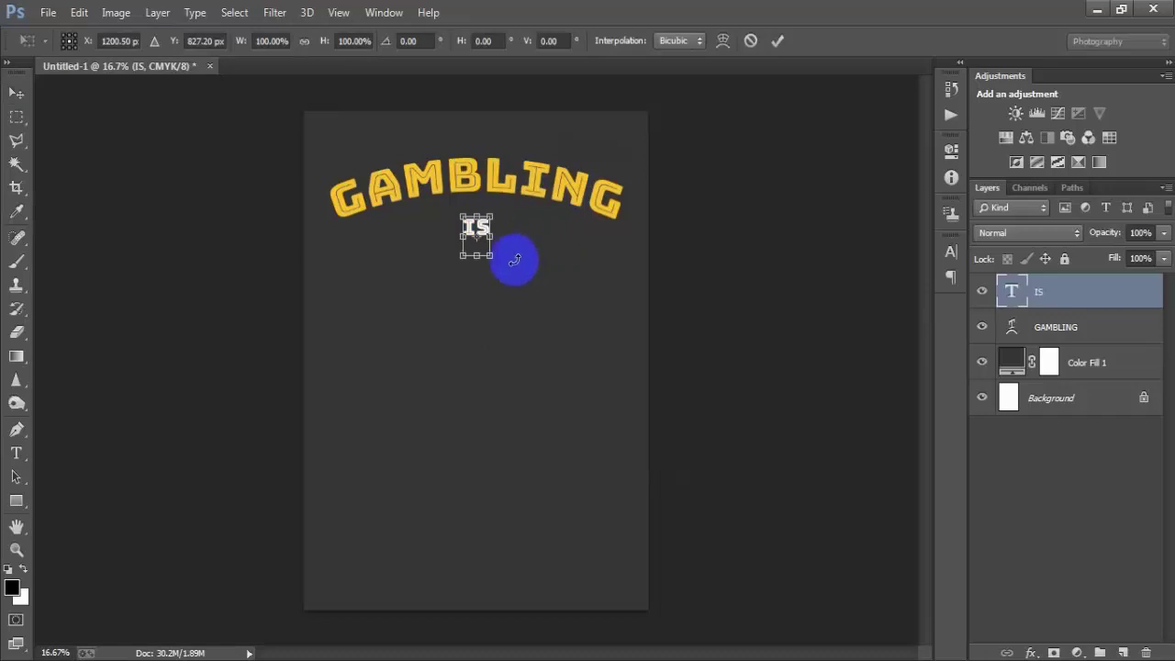
drag(492, 257, 503, 273)
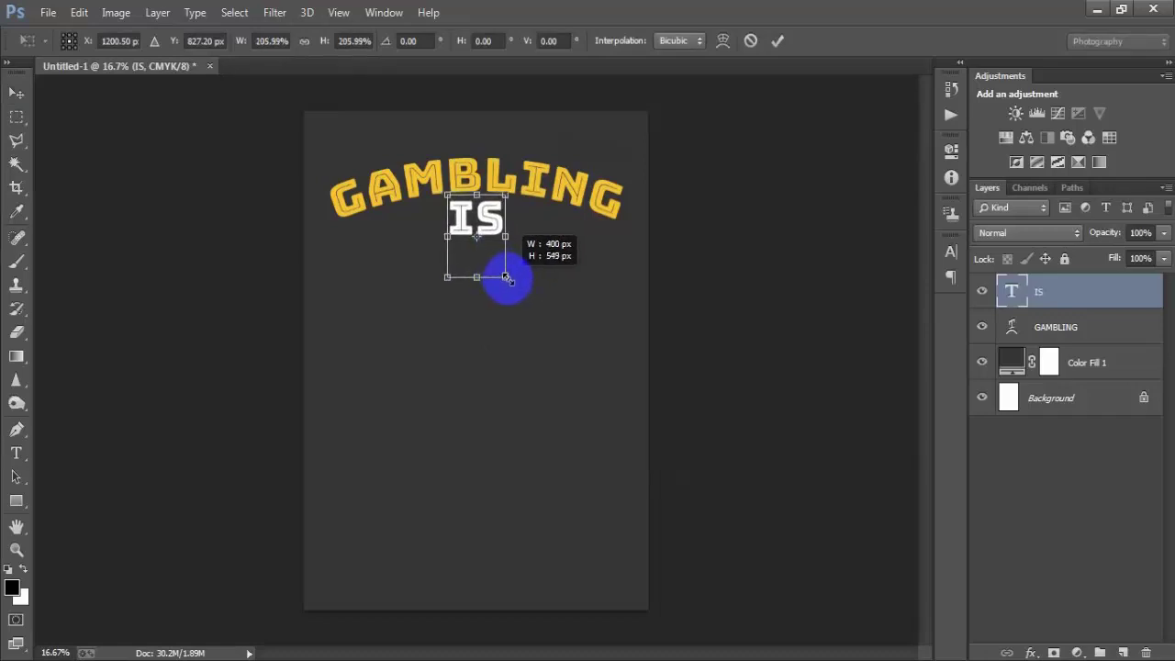
drag(504, 277, 508, 280)
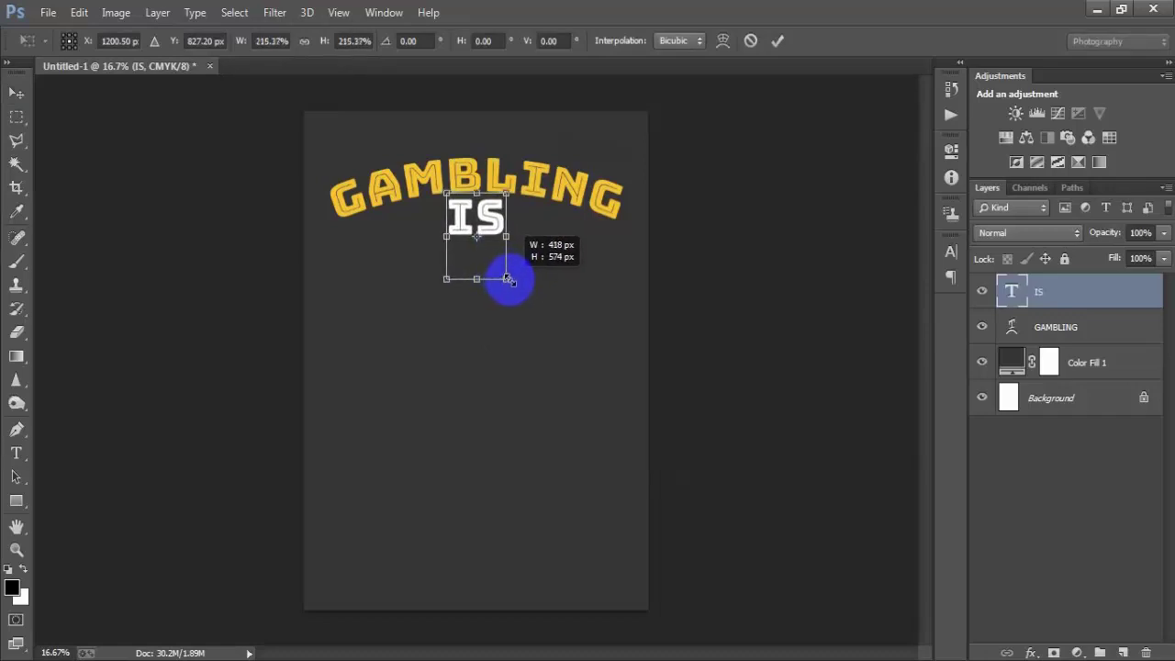
click(777, 40)
ctrl+click(1065, 413)
click(438, 42)
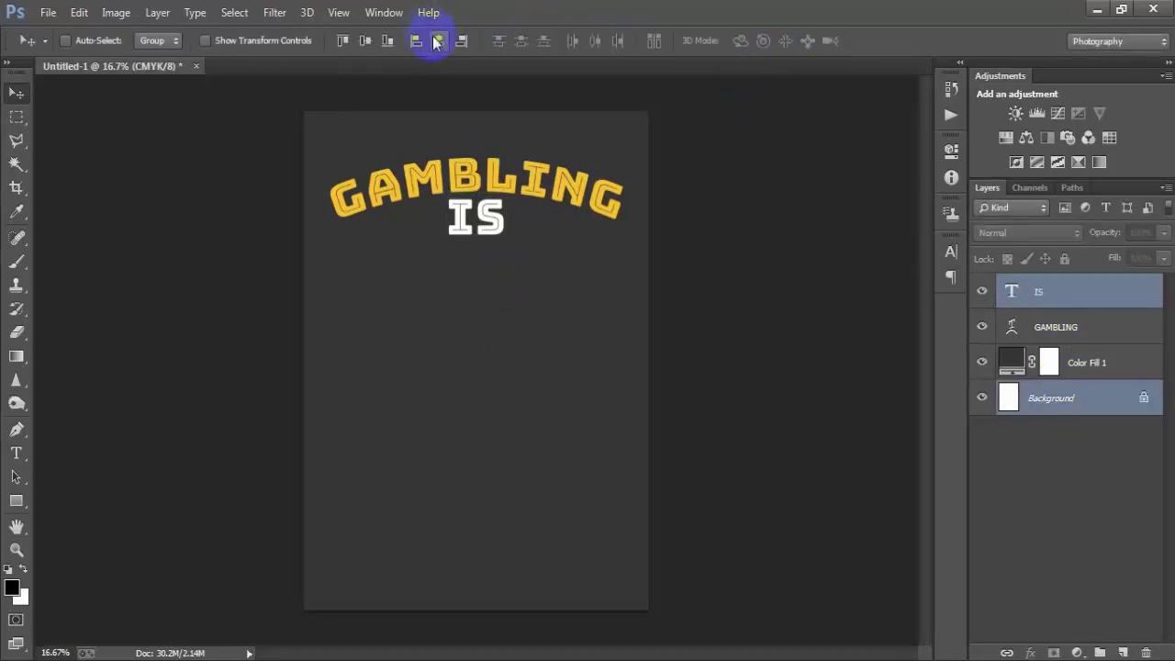
click(1055, 295)
- Open 00000 1 (5).psd, copy its stripes into the poster, and close it
click(48, 11)
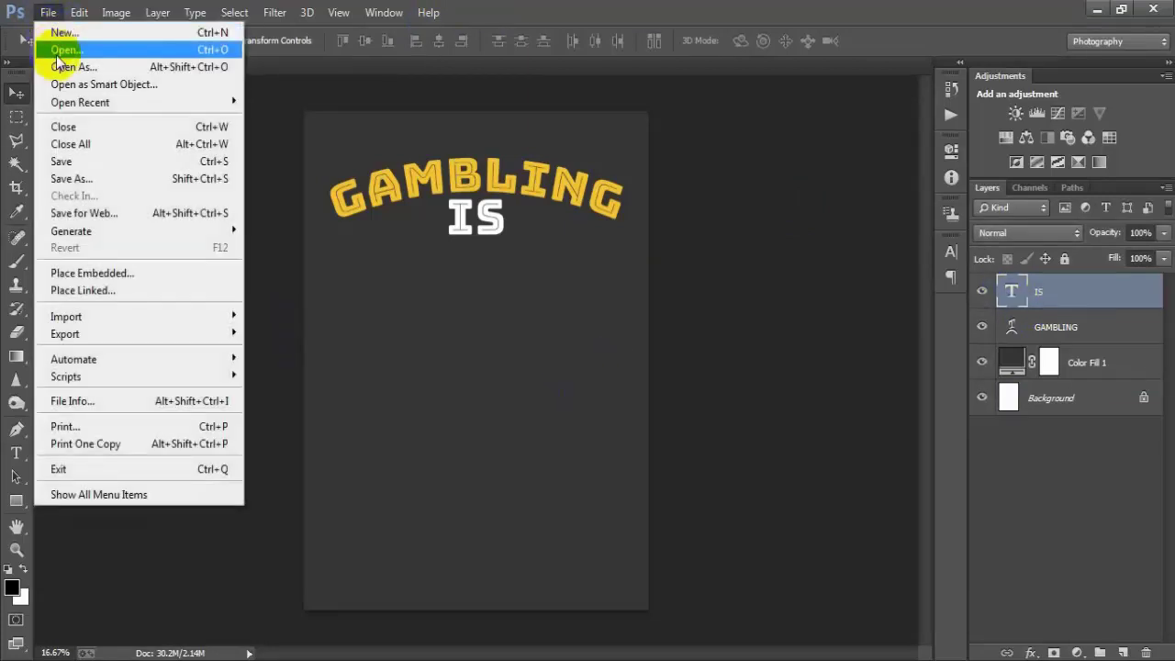
click(58, 50)
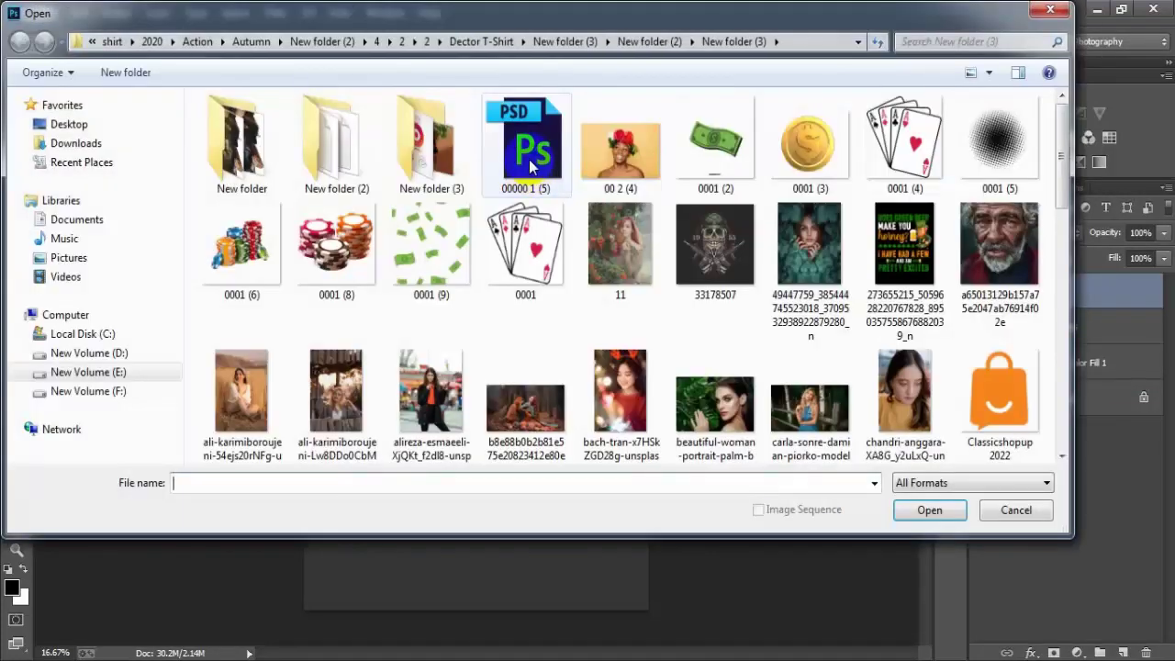
click(531, 165)
click(927, 509)
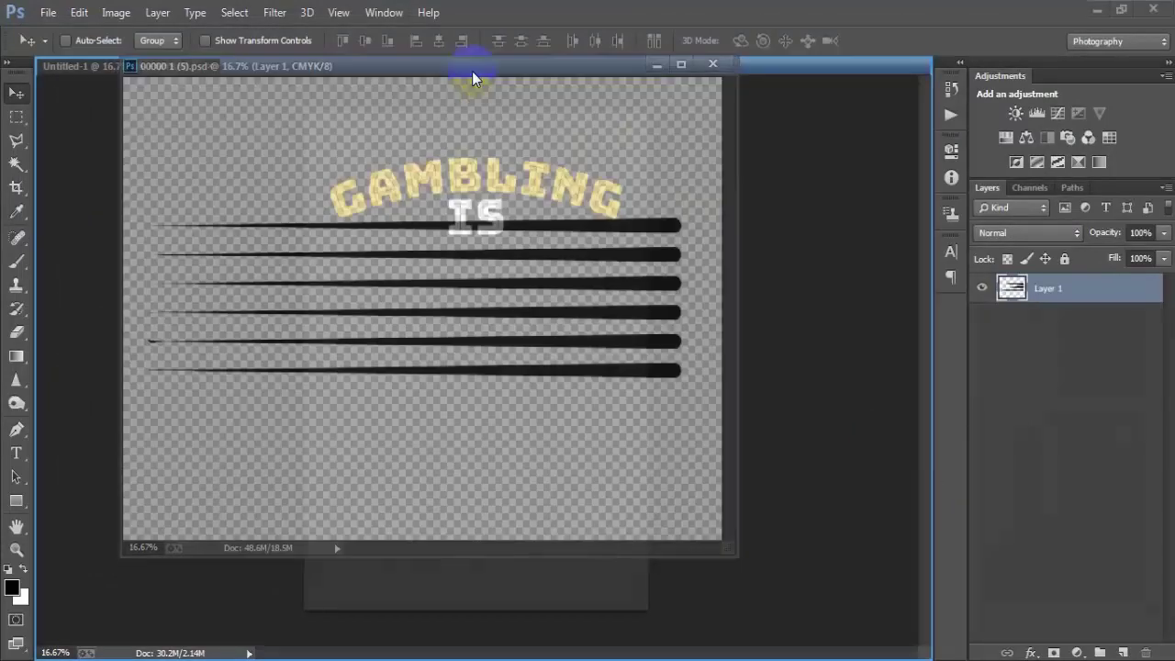
drag(389, 99, 471, 71)
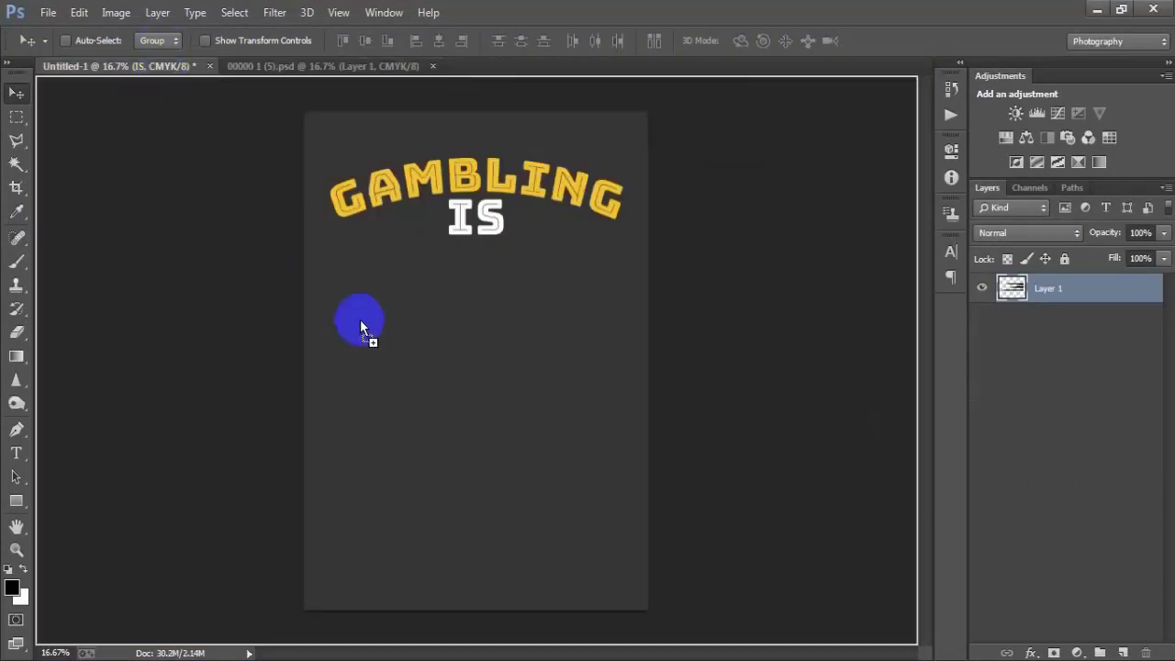
drag(193, 71, 399, 112)
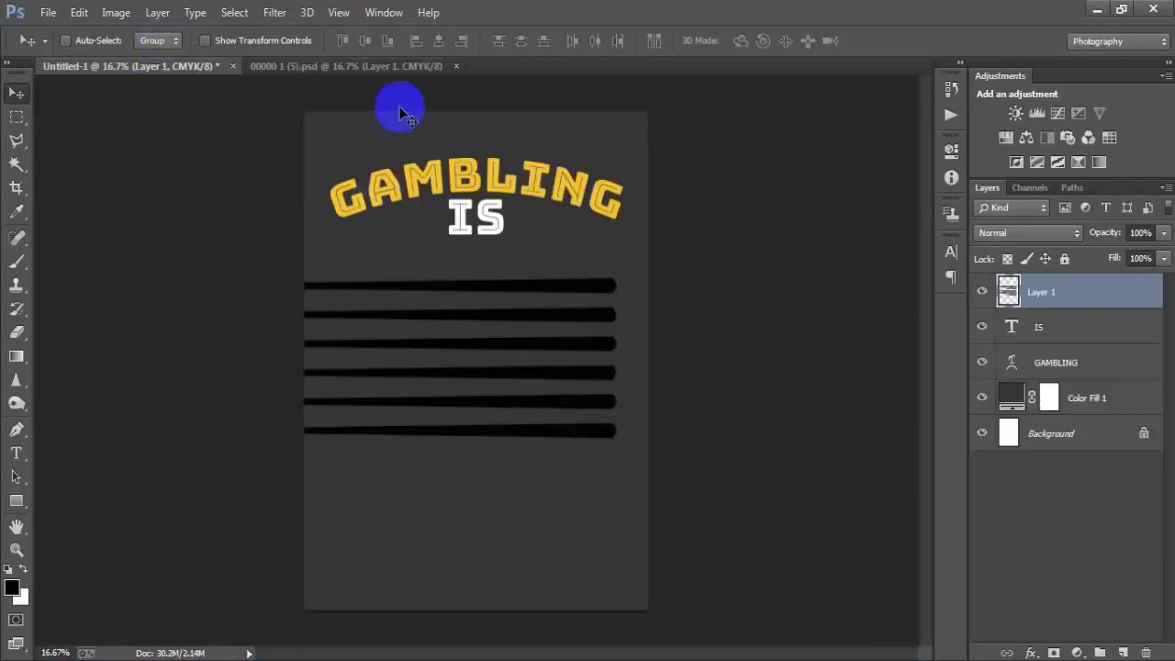
click(456, 66)
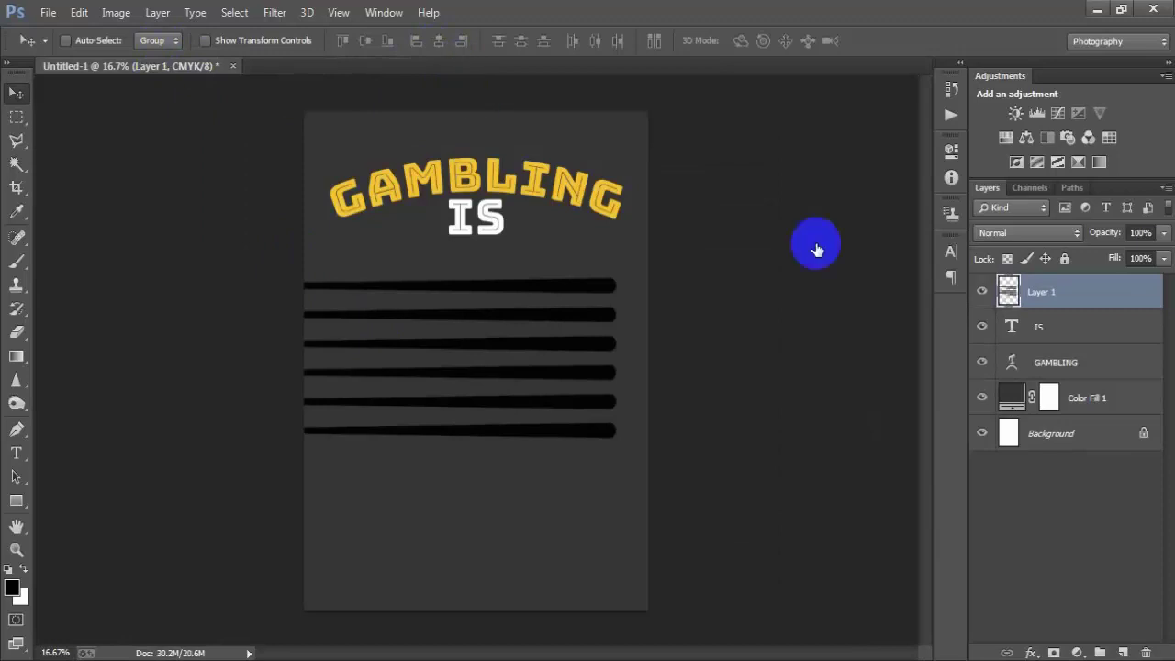
- Give the stripes layer a white Color Overlay effect
double_click(1158, 296)
click(606, 330)
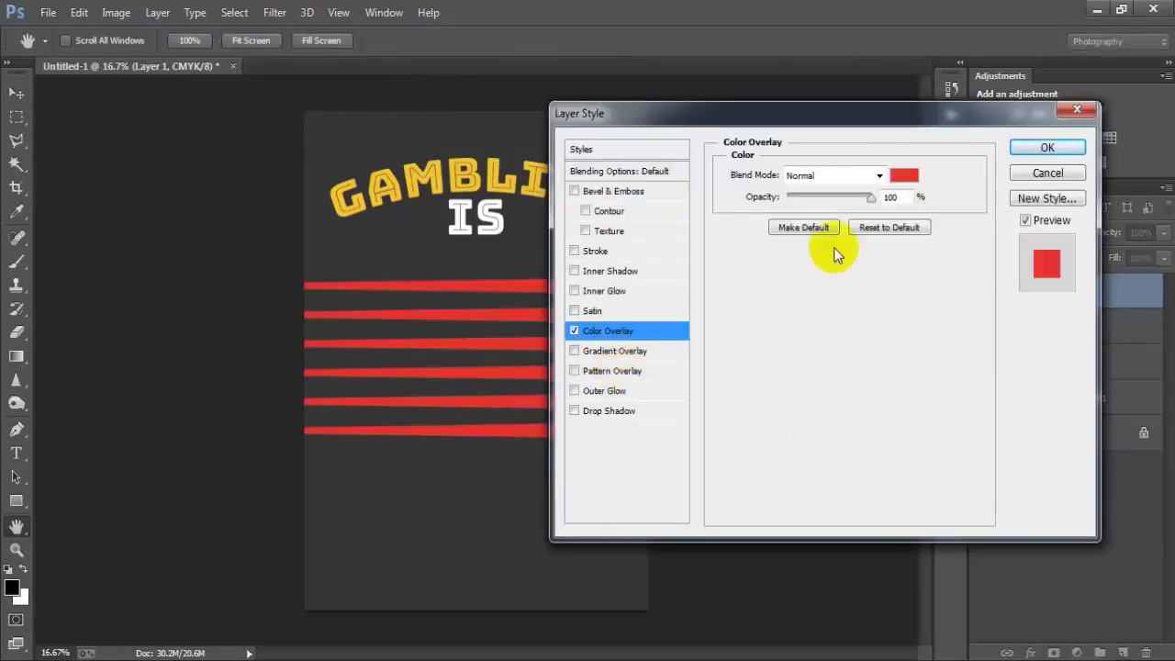
click(904, 176)
drag(622, 265, 405, 137)
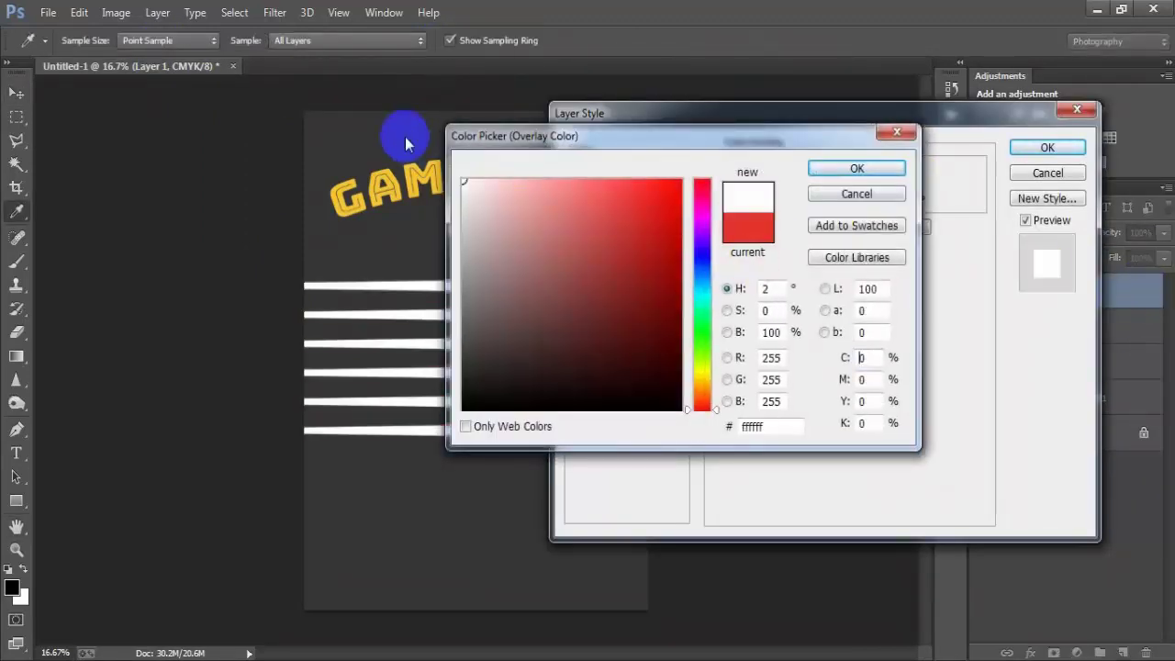
click(841, 170)
click(1047, 147)
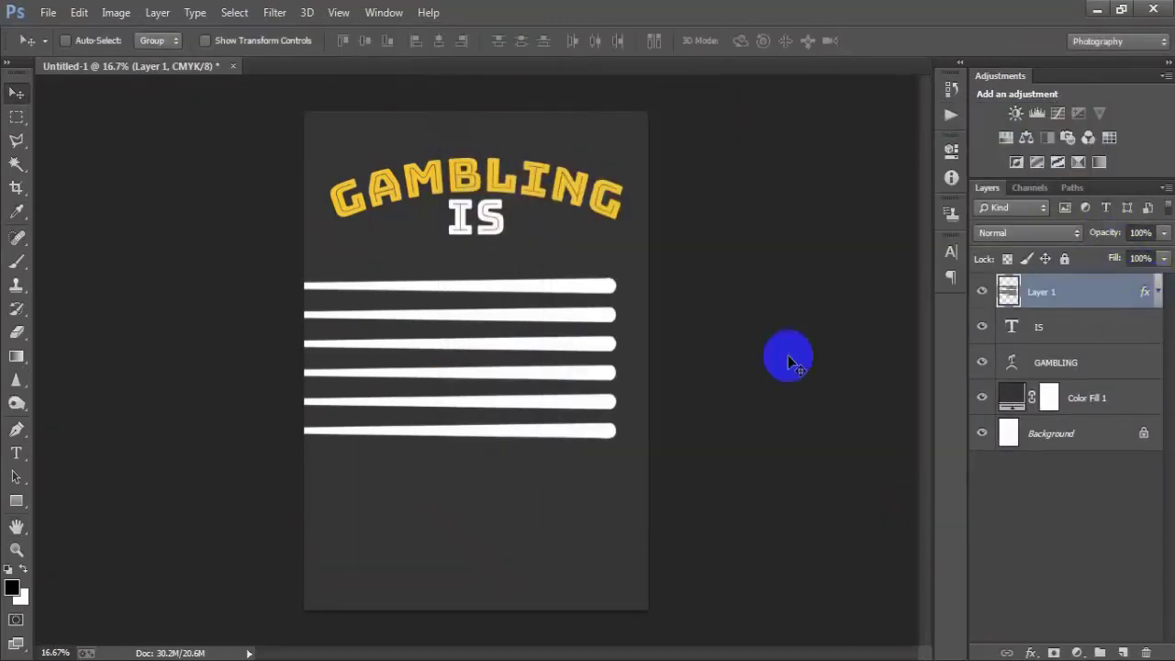
- Shrink the white stripes to about 12%, move them beside IS, then scale to 78%
key(ctrl+t)
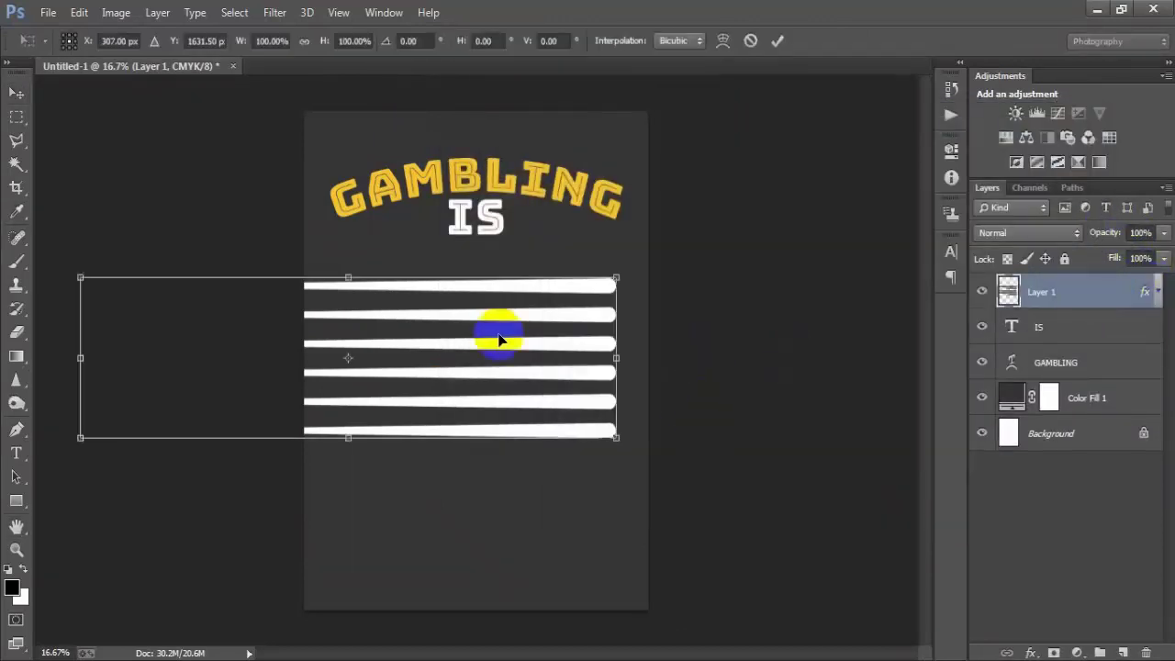
drag(616, 438, 350, 389)
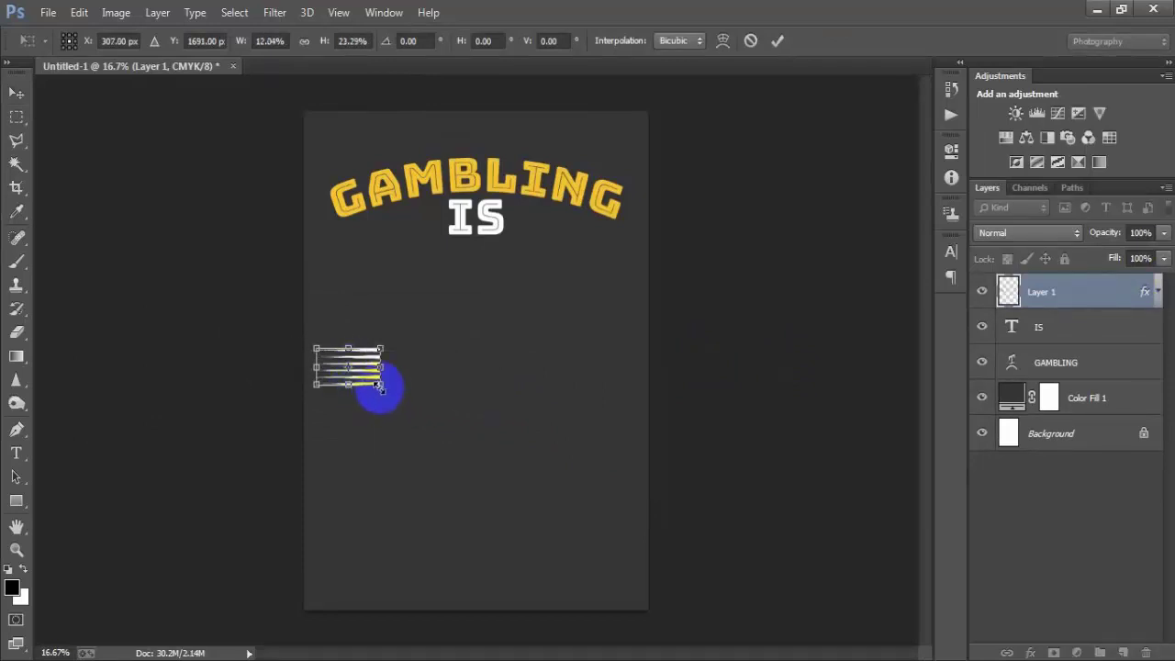
click(777, 40)
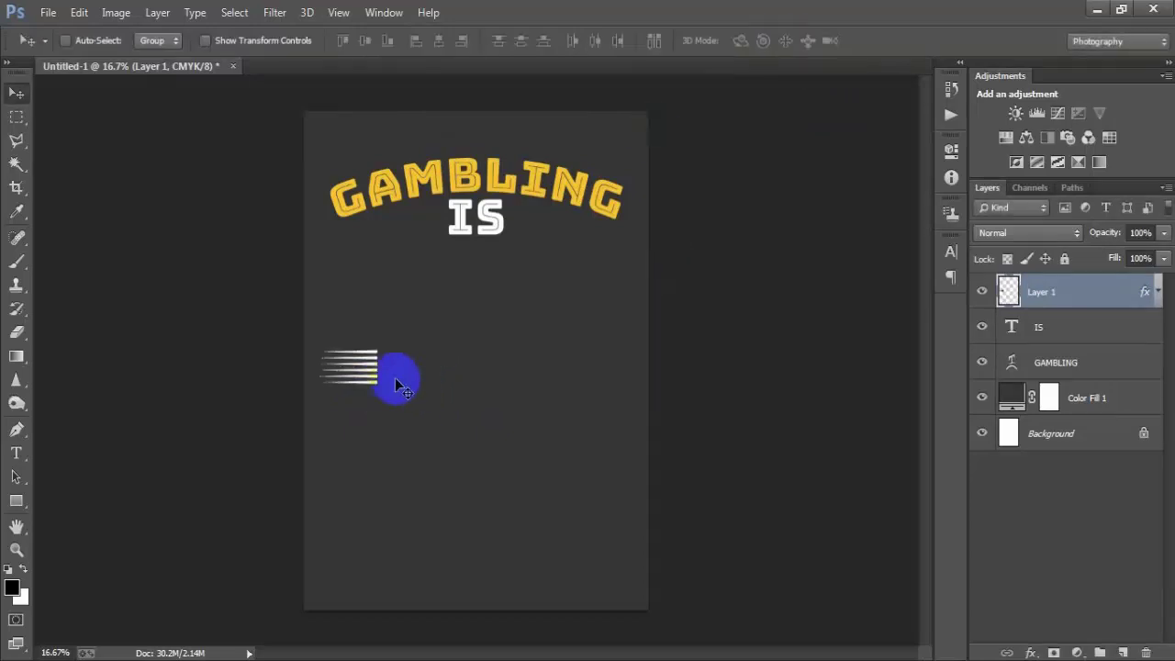
drag(394, 377, 436, 232)
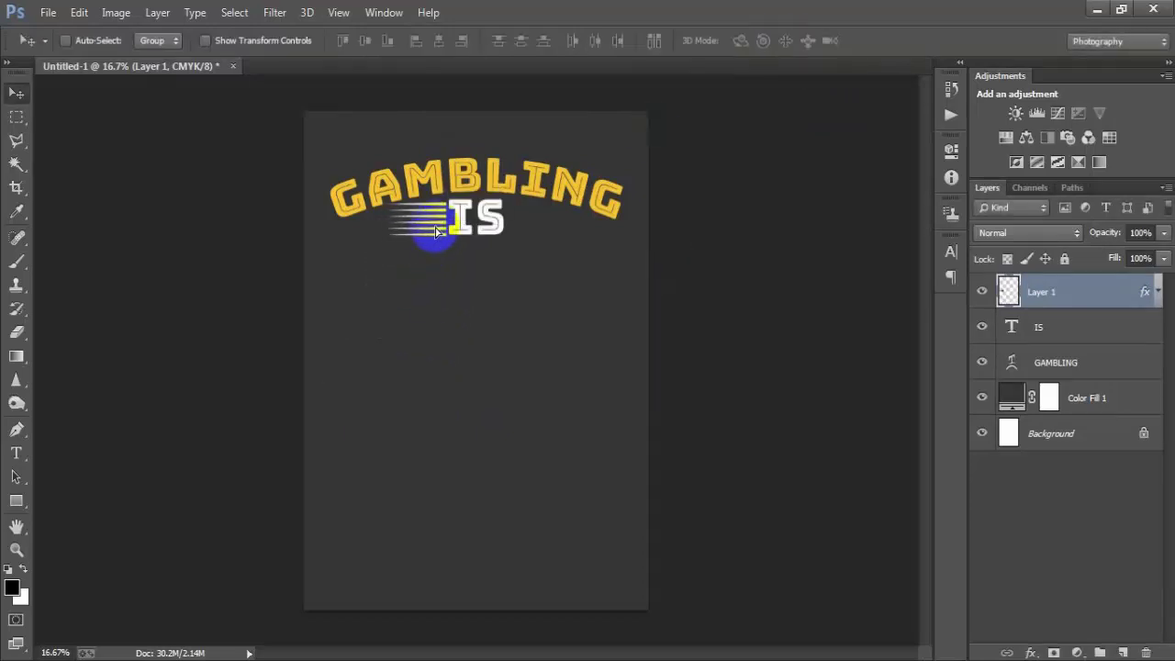
key(ctrl+t)
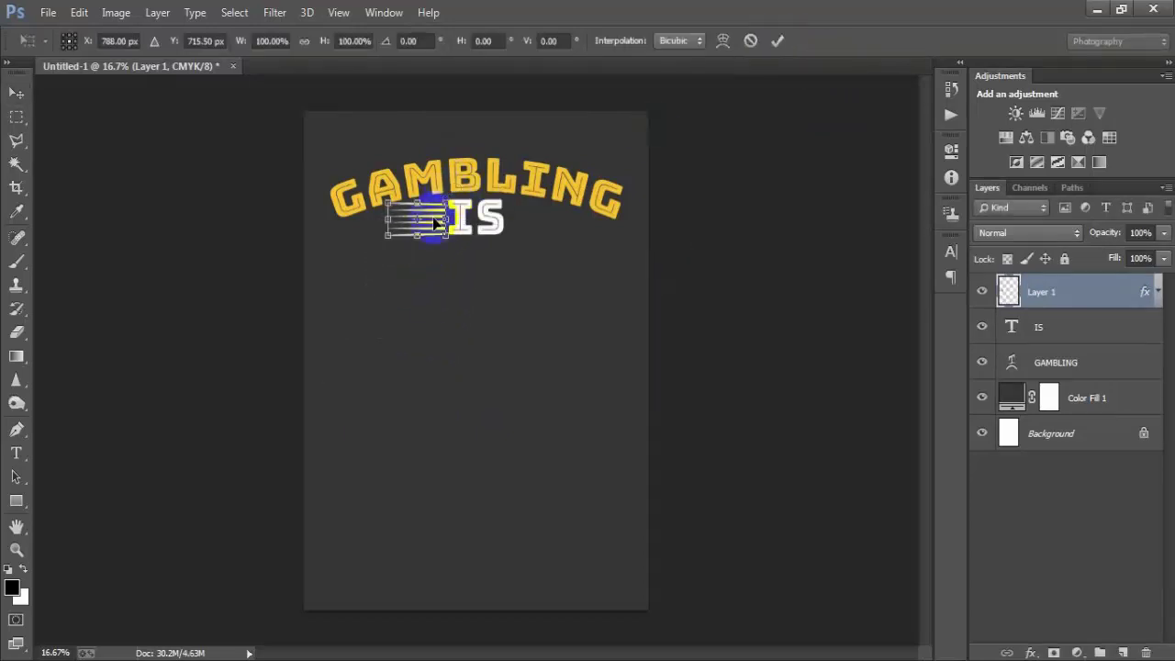
drag(386, 235, 394, 232)
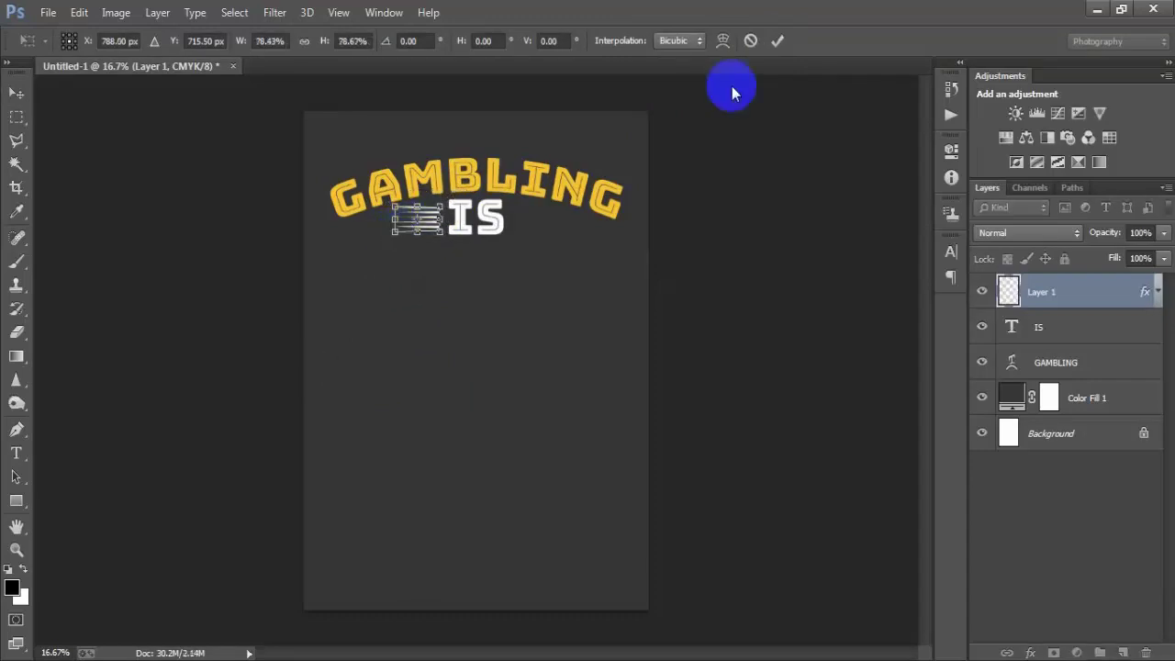
click(778, 42)
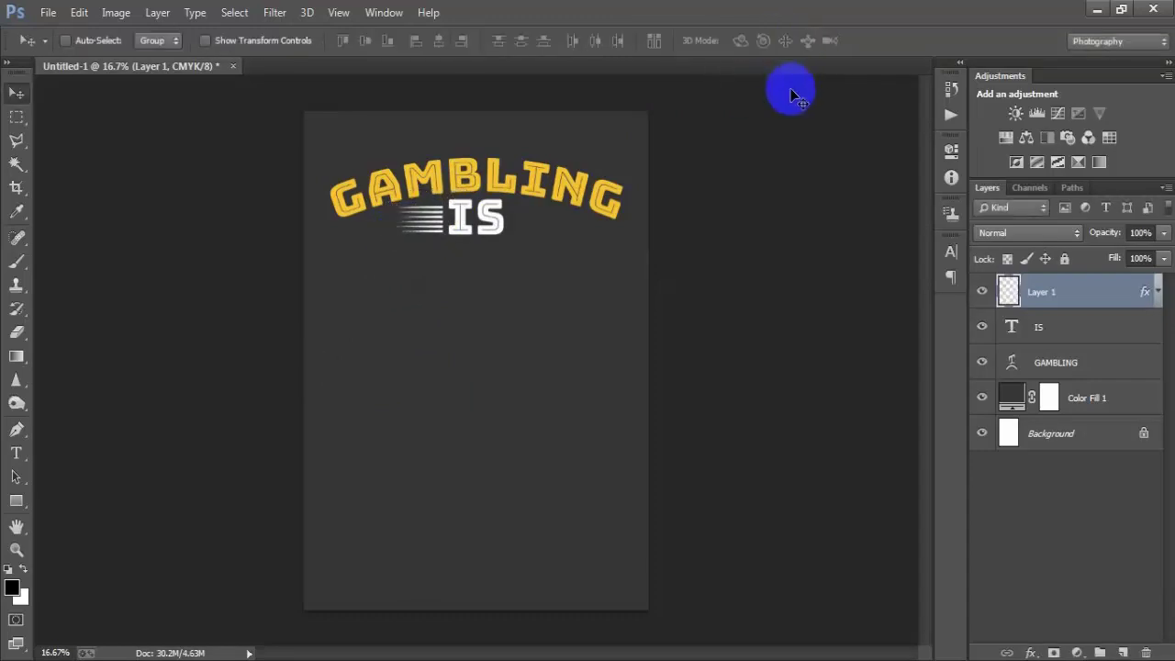
- Stretch the speed lines taller to 122.6% height
click(1081, 325)
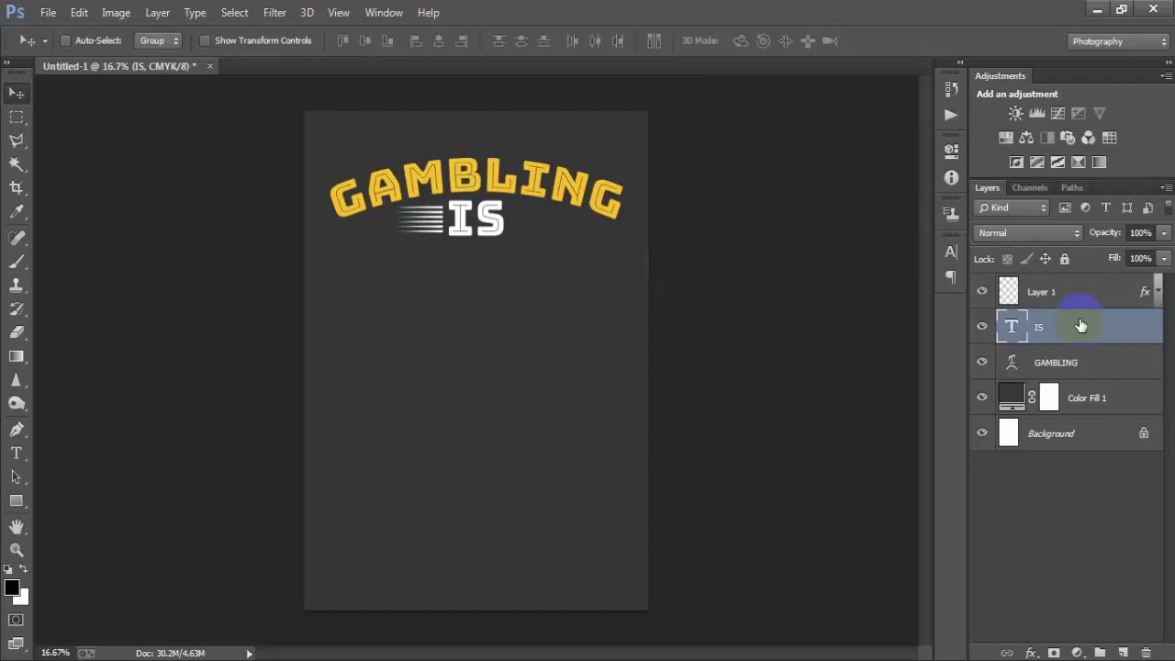
click(1076, 295)
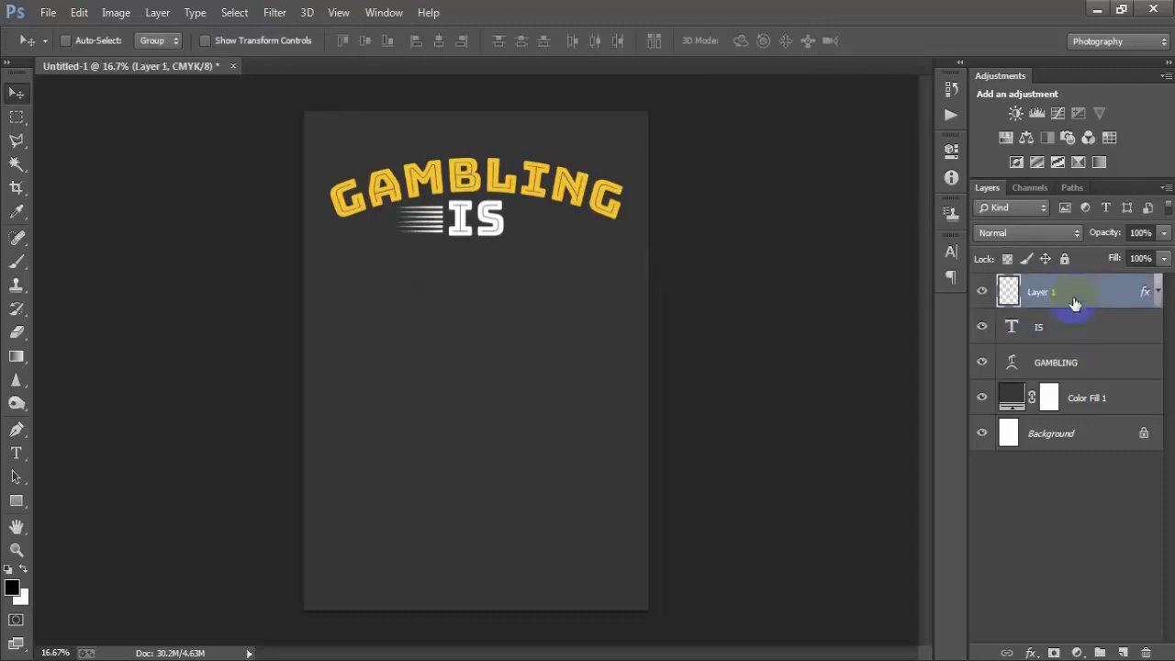
key(ctrl+t)
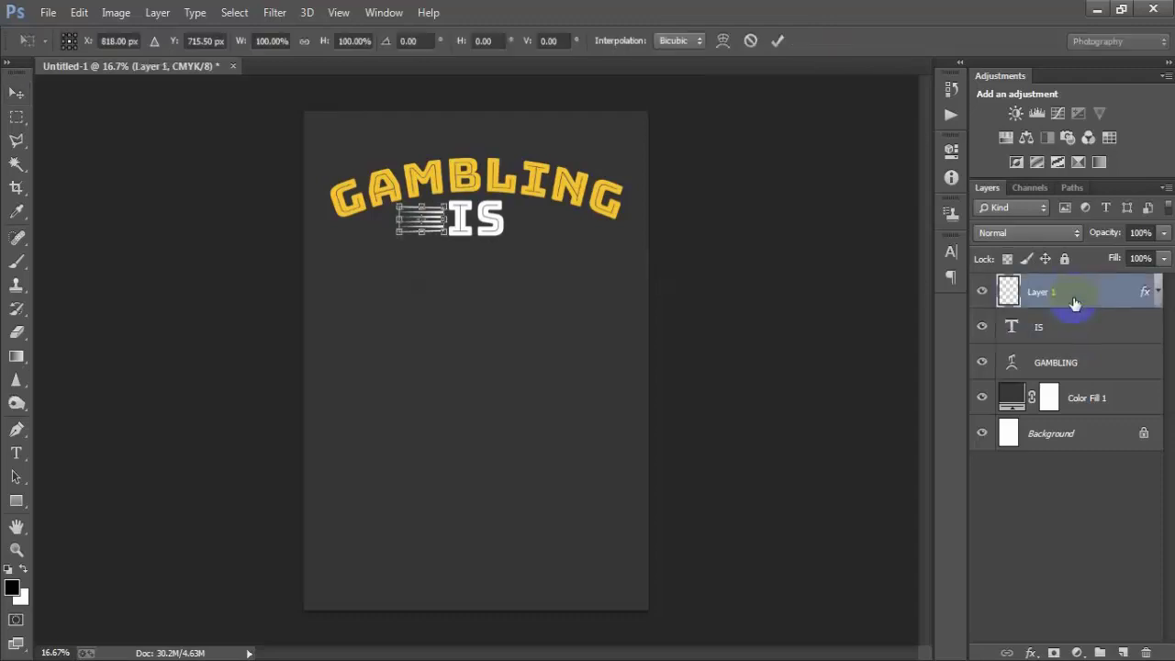
drag(421, 233, 422, 242)
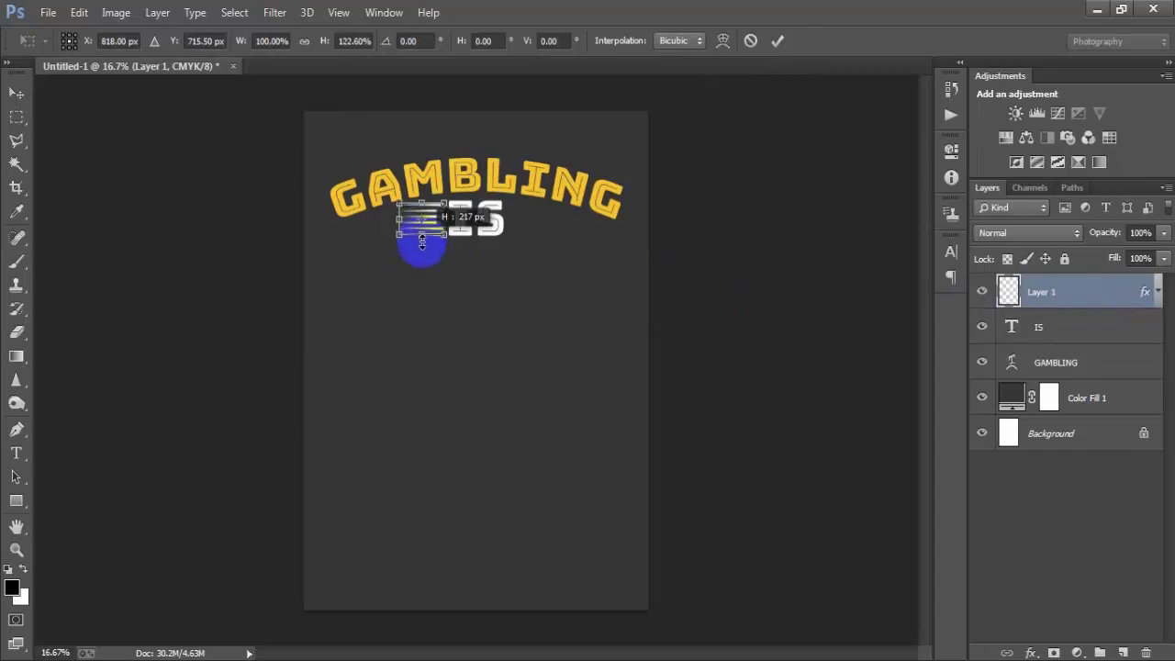
click(778, 40)
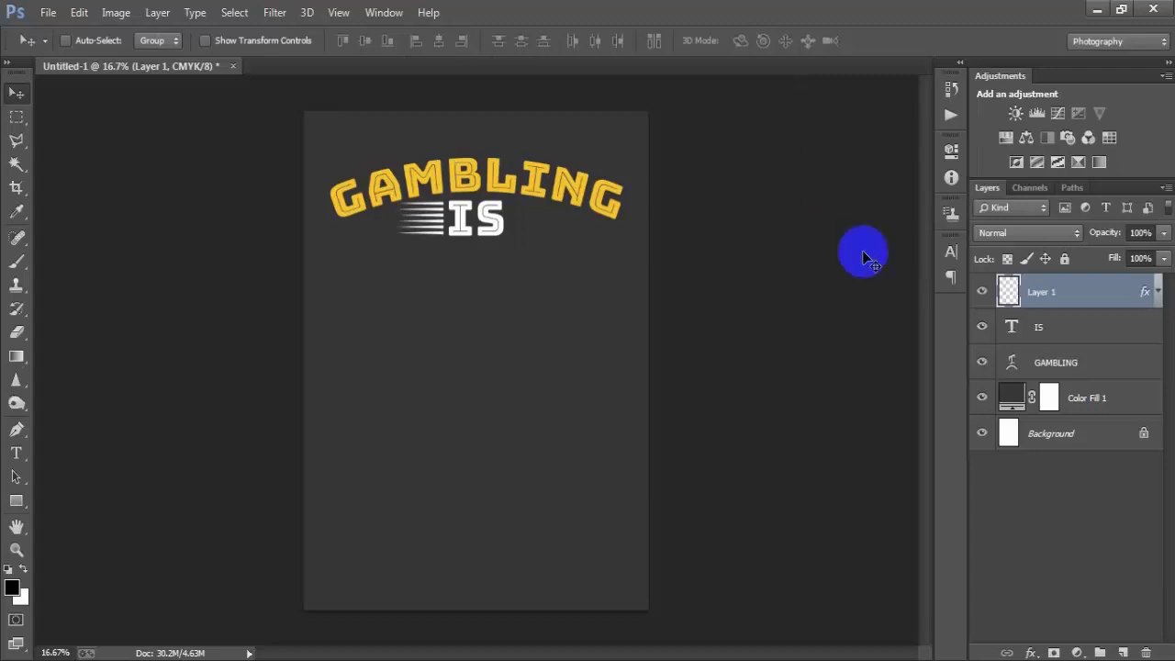
click(982, 293)
- Duplicate the speed lines, move the copy right of IS, and flip it horizontally
key(ctrl+j)
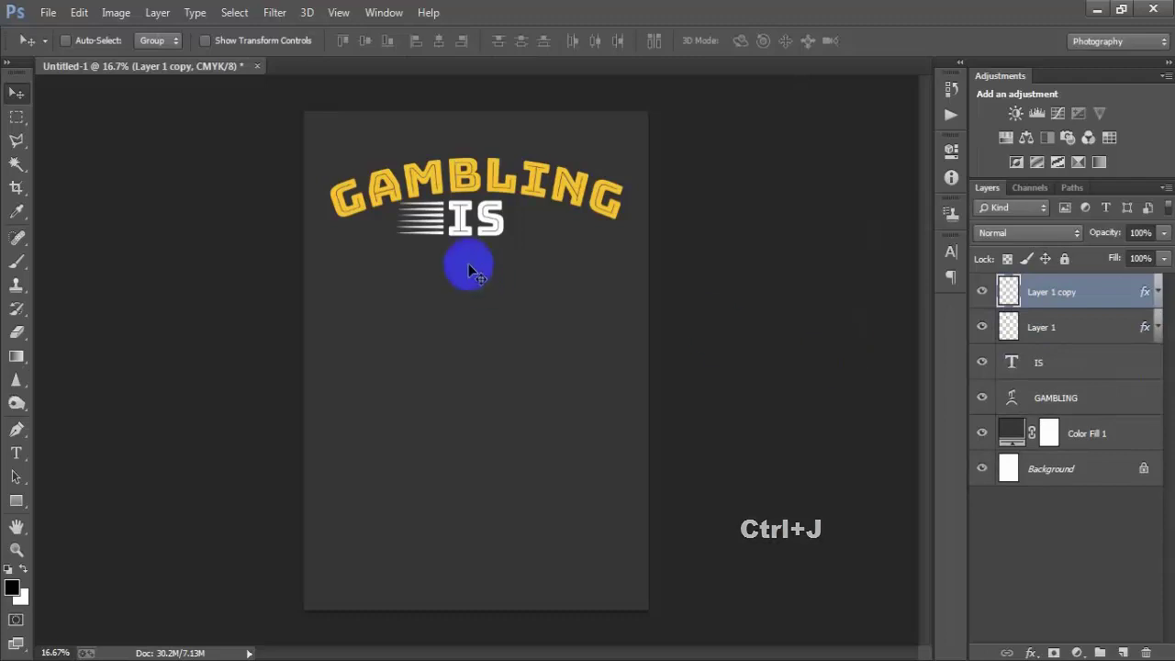
mouse_move(467, 262)
mouse_down()
mouse_move(471, 238)
mouse_move(542, 240)
mouse_up()
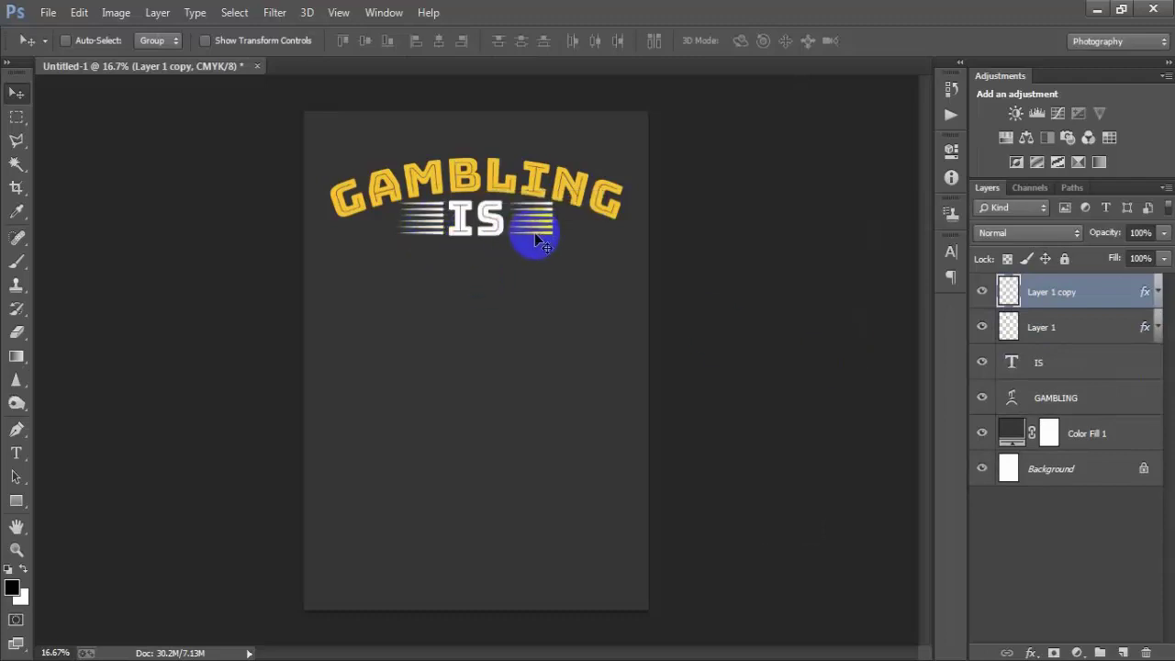
key(ctrl+t)
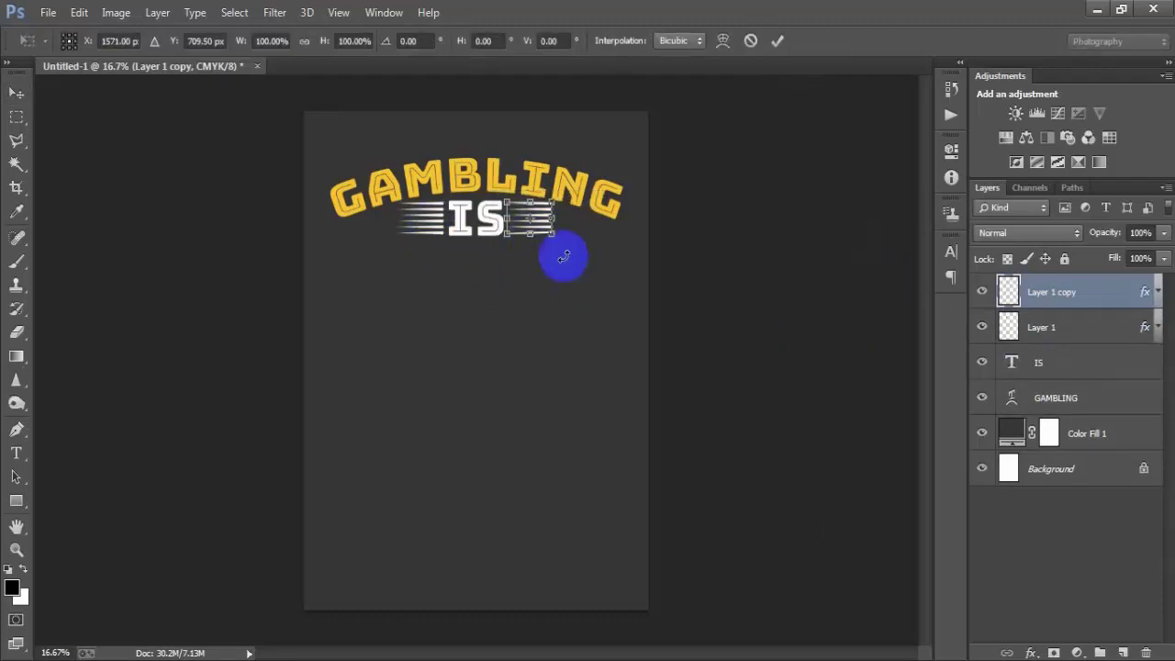
right_click(541, 216)
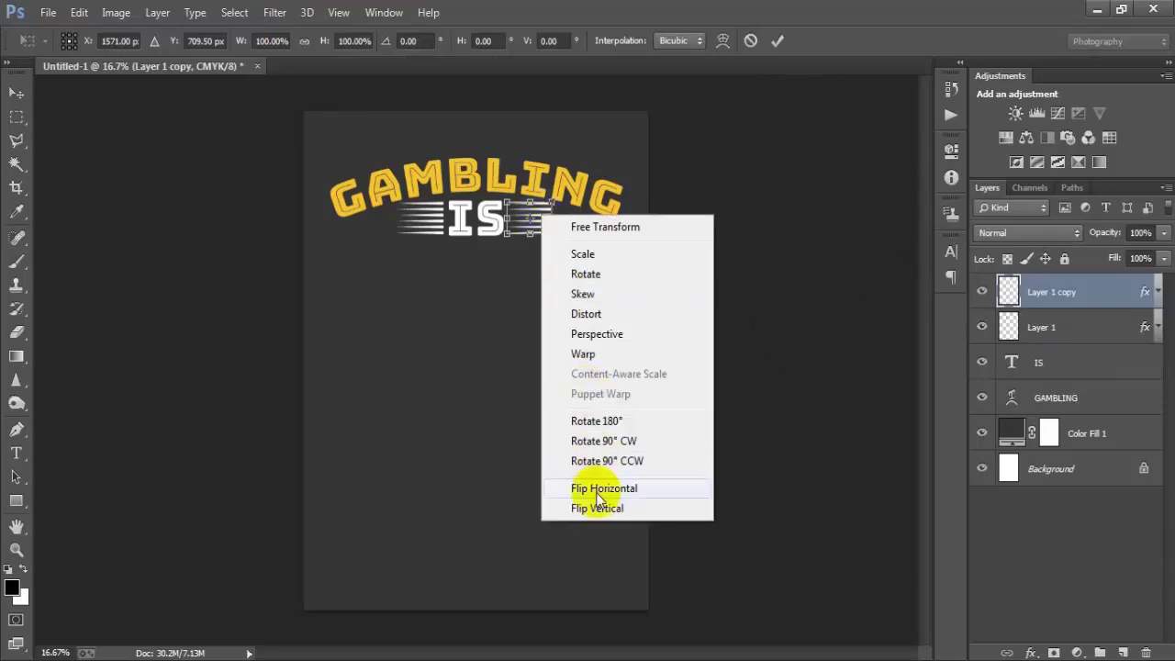
click(569, 486)
click(776, 40)
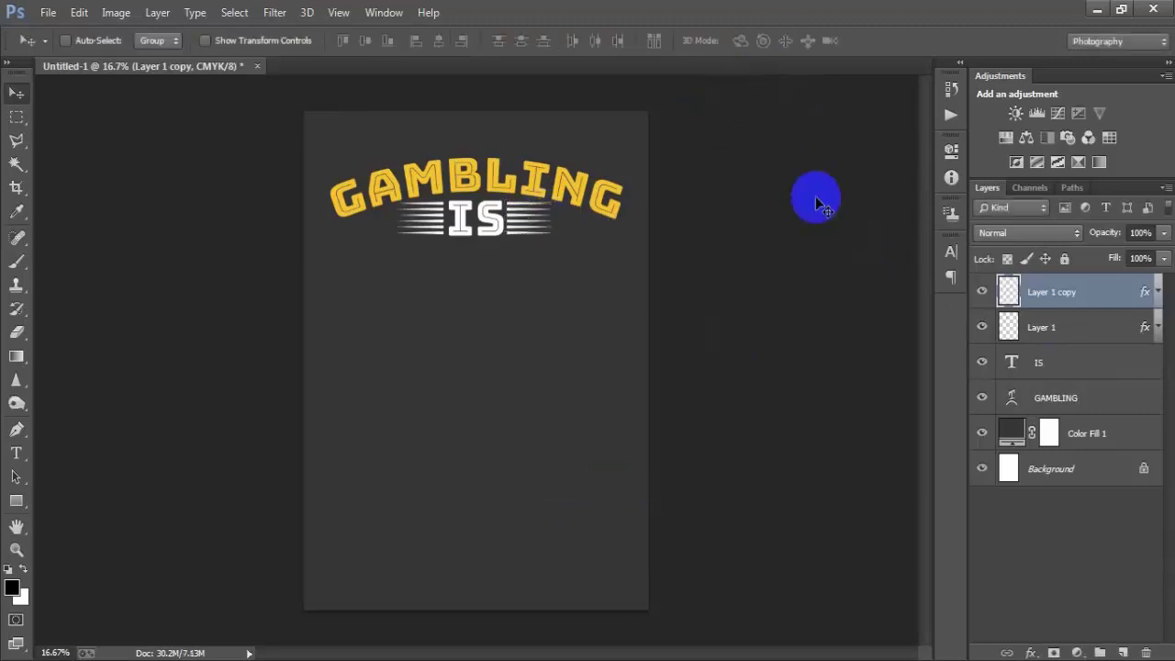
- Align the speed line layers horizontally with IS and the background
click(1029, 310)
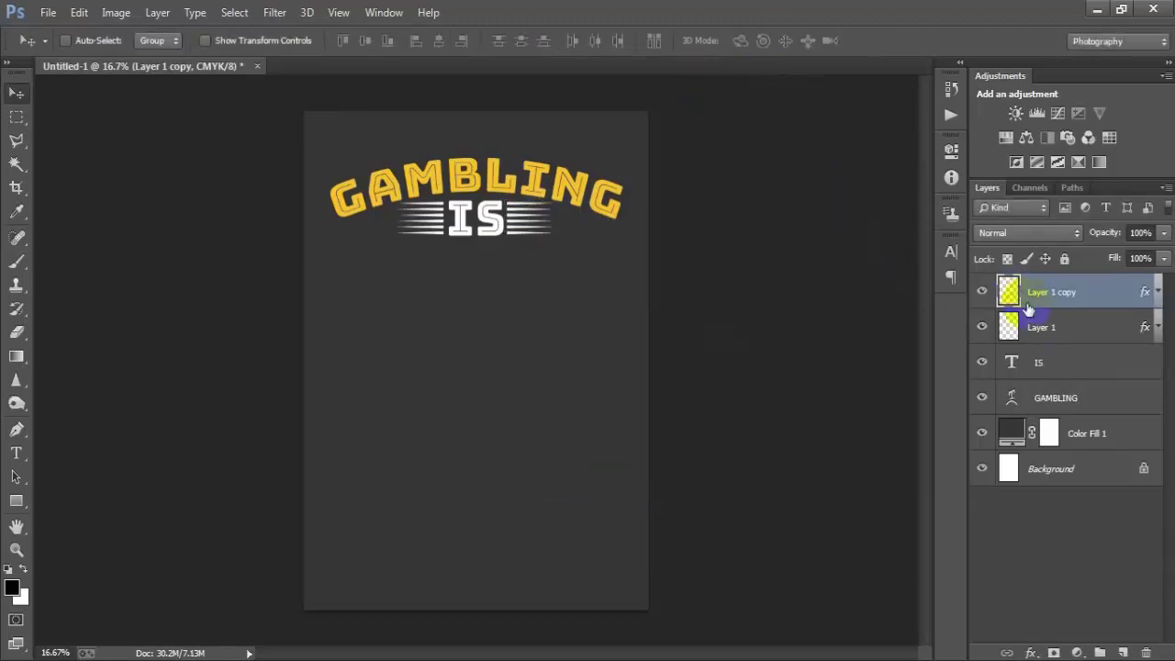
shift+click(1053, 366)
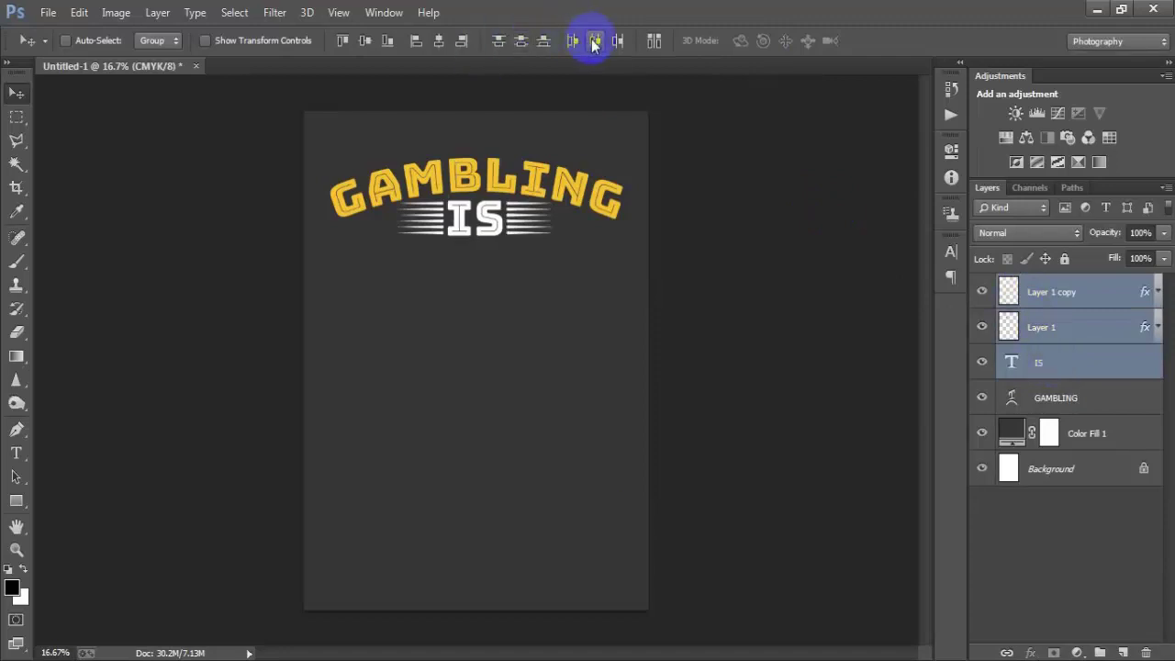
click(1036, 370)
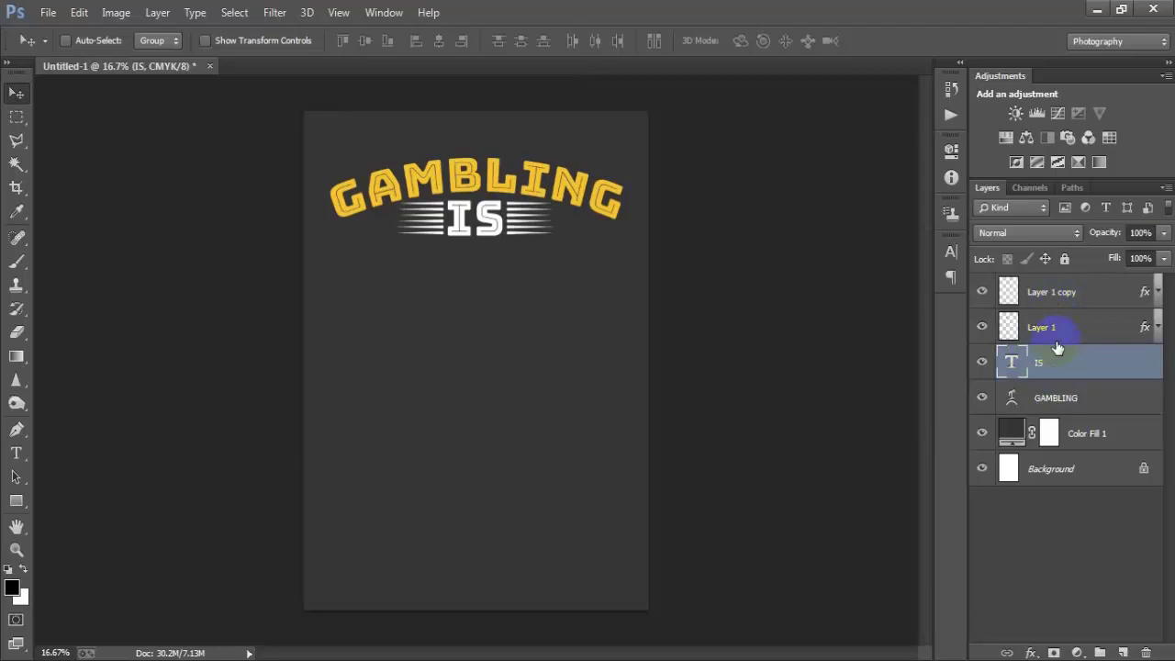
shift+click(1057, 346)
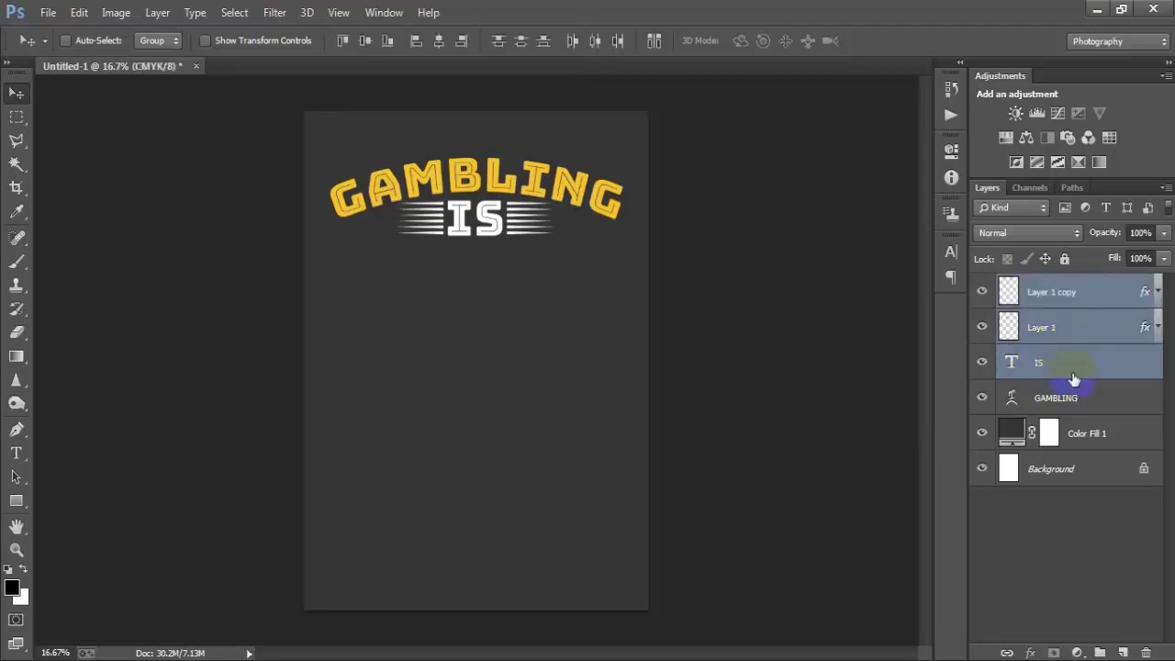
click(1072, 376)
ctrl+click(1061, 472)
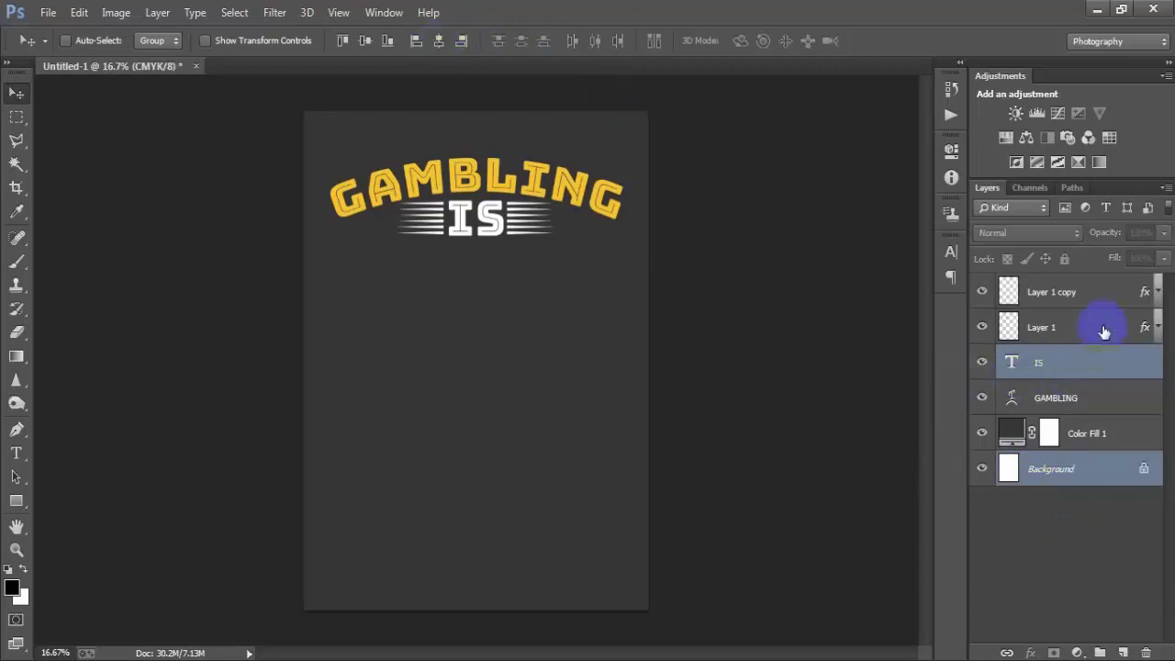
click(1076, 294)
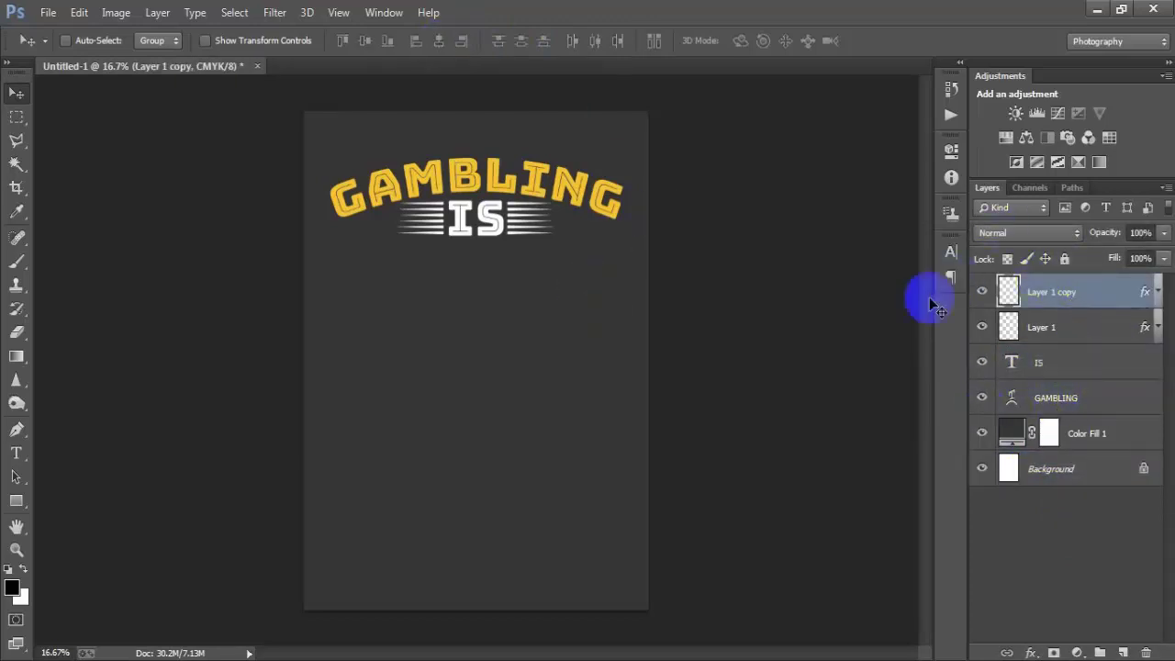
- Place the halftone dot image 0001 (5) as a linked file, scaled to about 86%
click(37, 65)
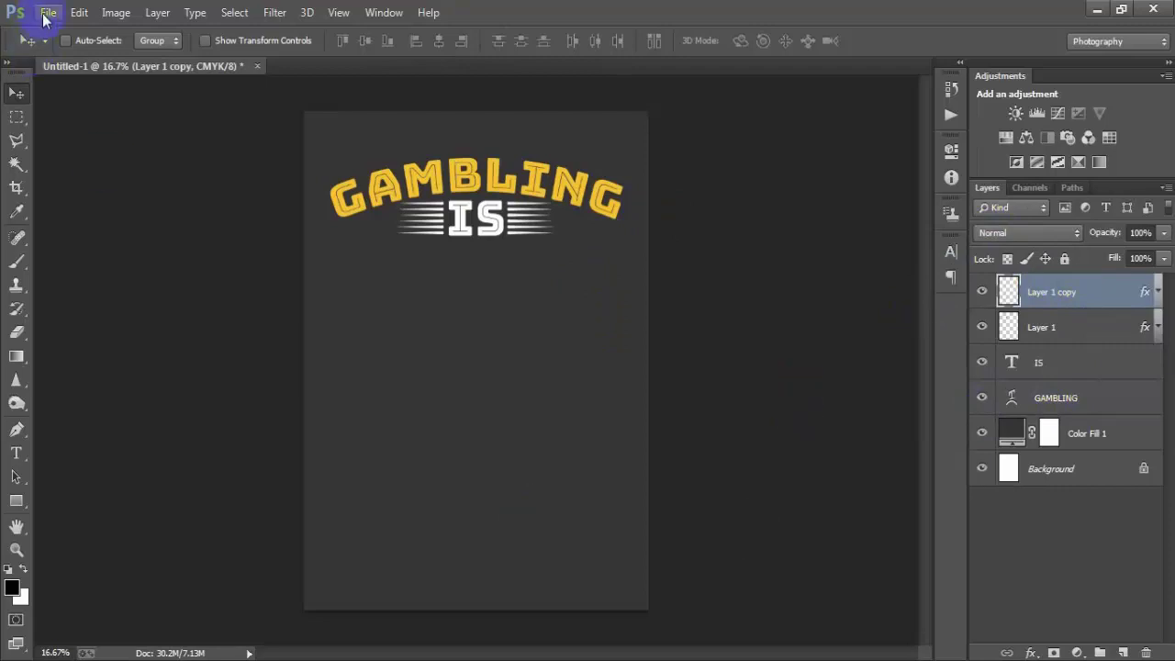
click(45, 14)
click(124, 287)
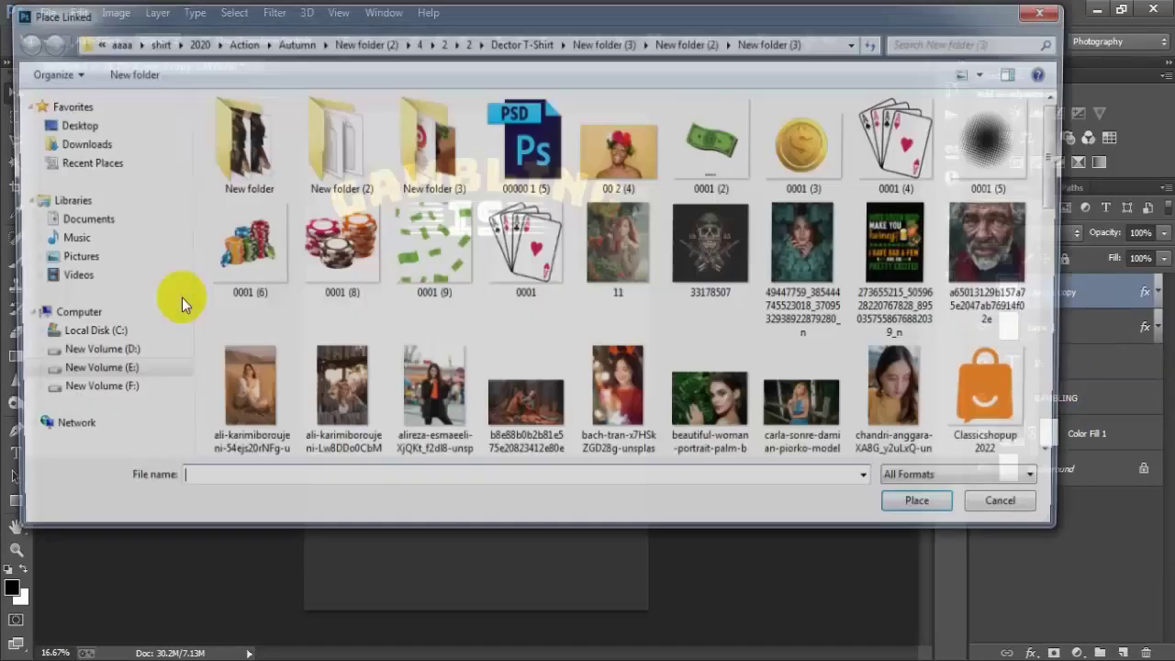
click(999, 146)
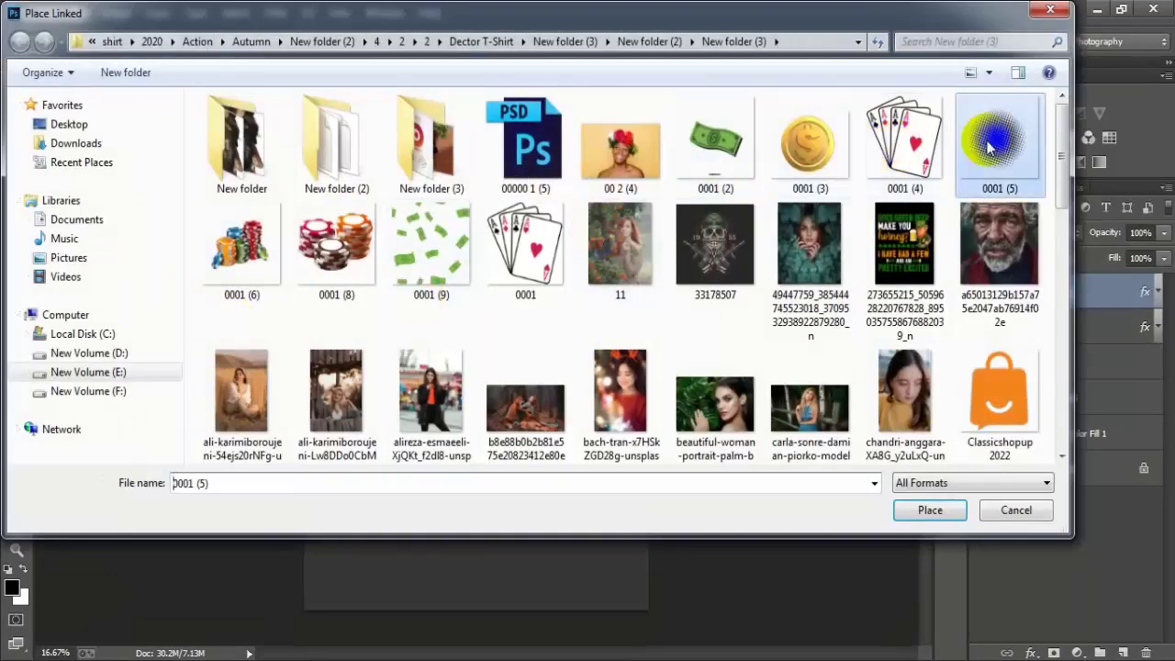
click(930, 512)
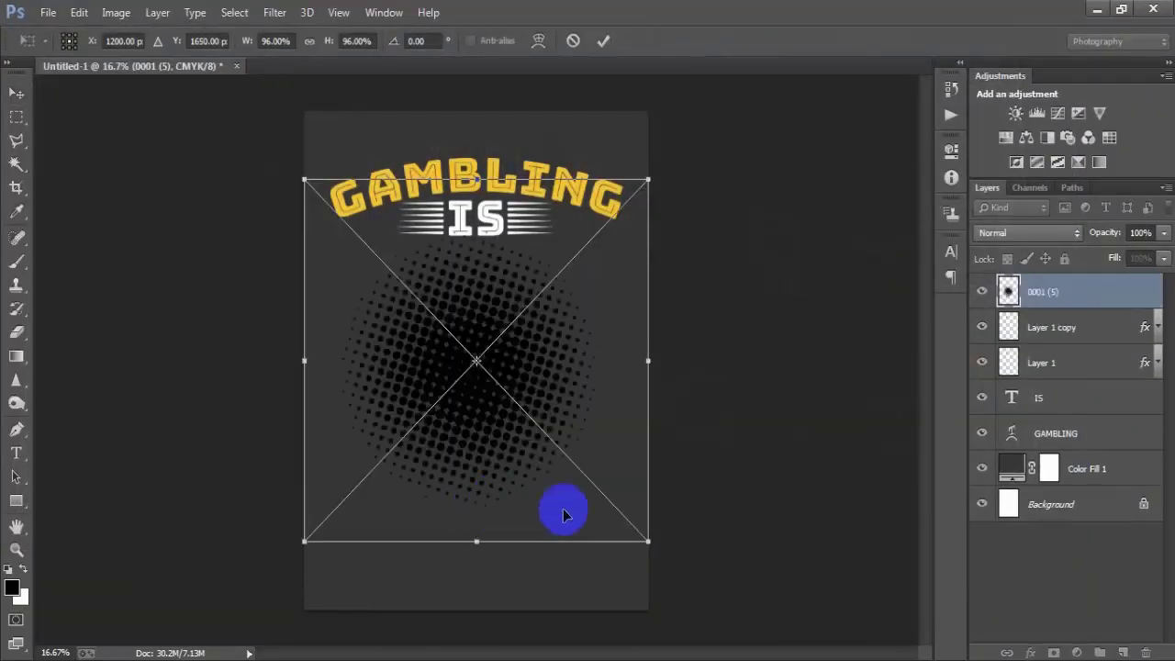
drag(649, 542, 626, 514)
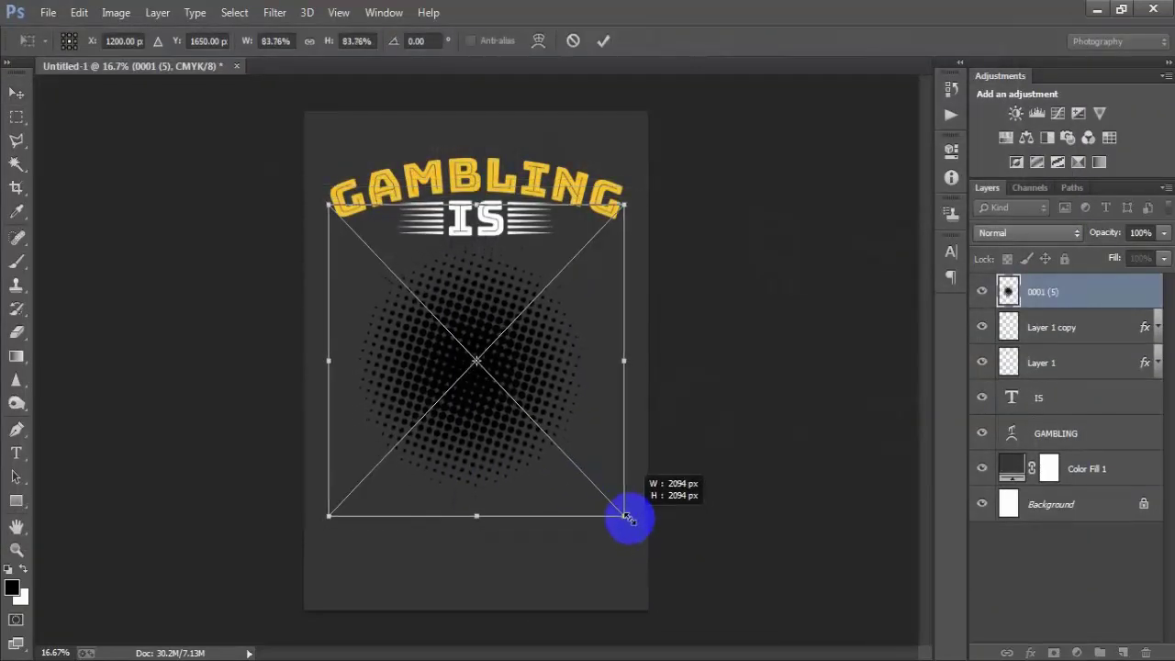
drag(556, 446, 577, 453)
drag(632, 512, 639, 520)
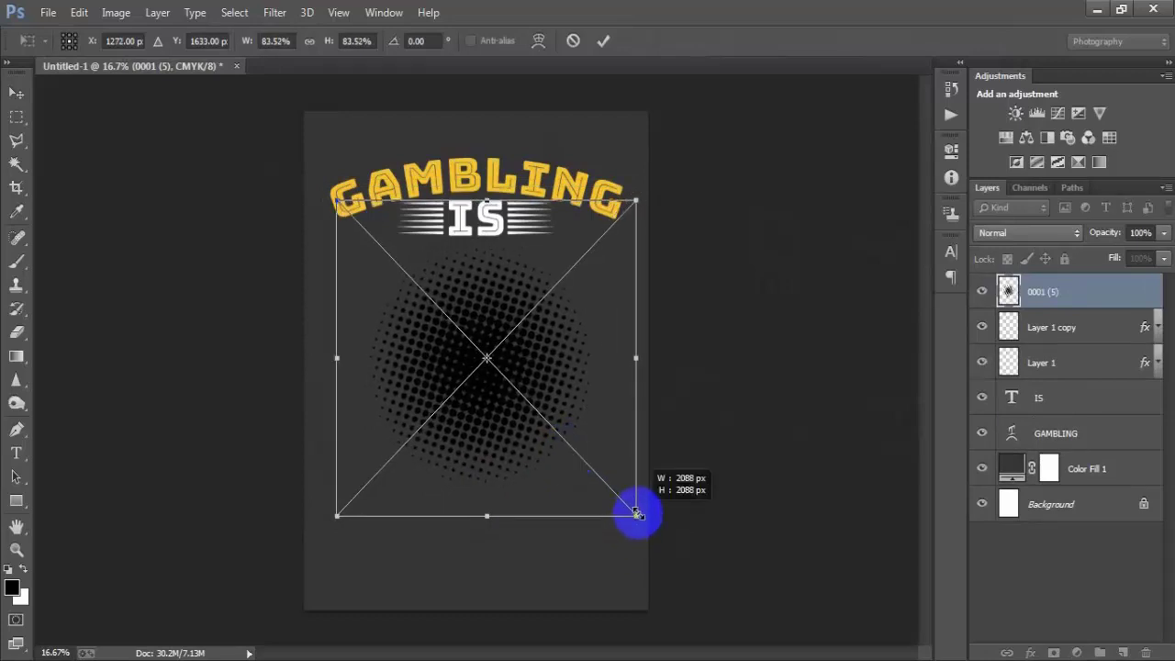
click(605, 41)
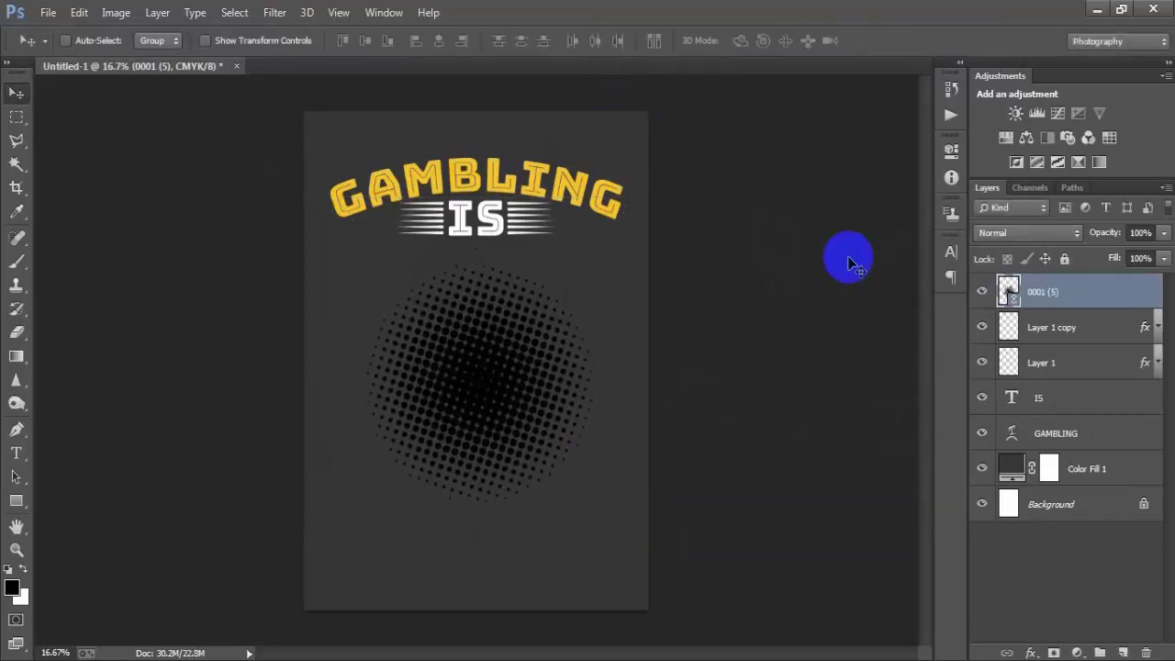
- Centre the halftone horizontally against the Background and rasterize its layer
ctrl+click(1100, 511)
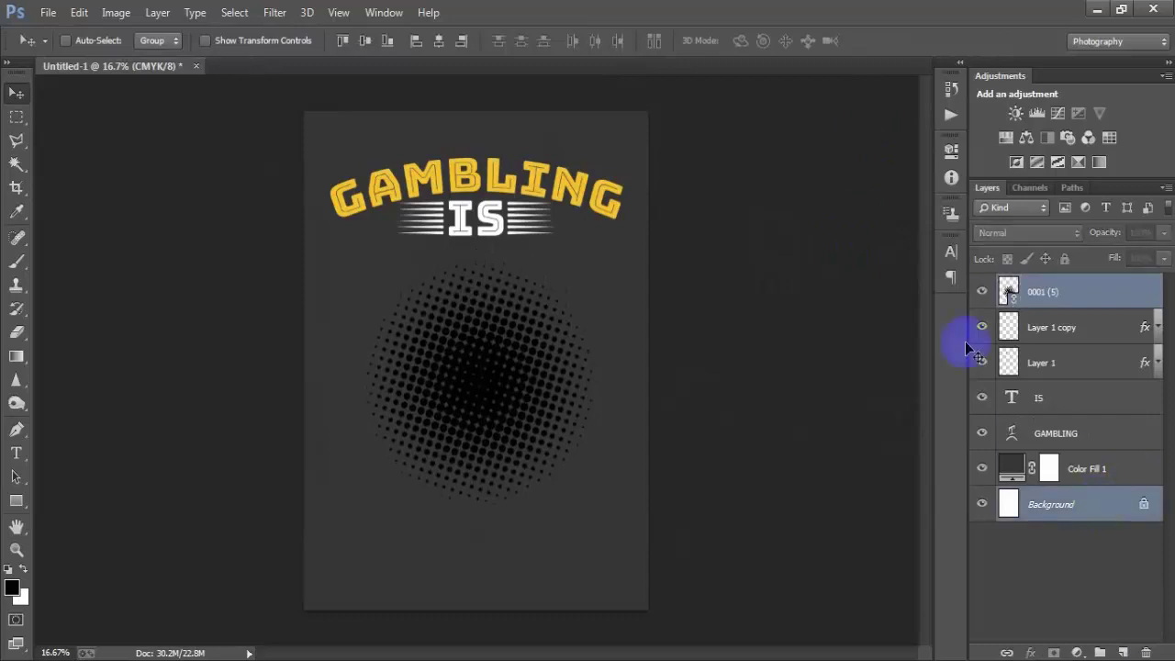
click(439, 48)
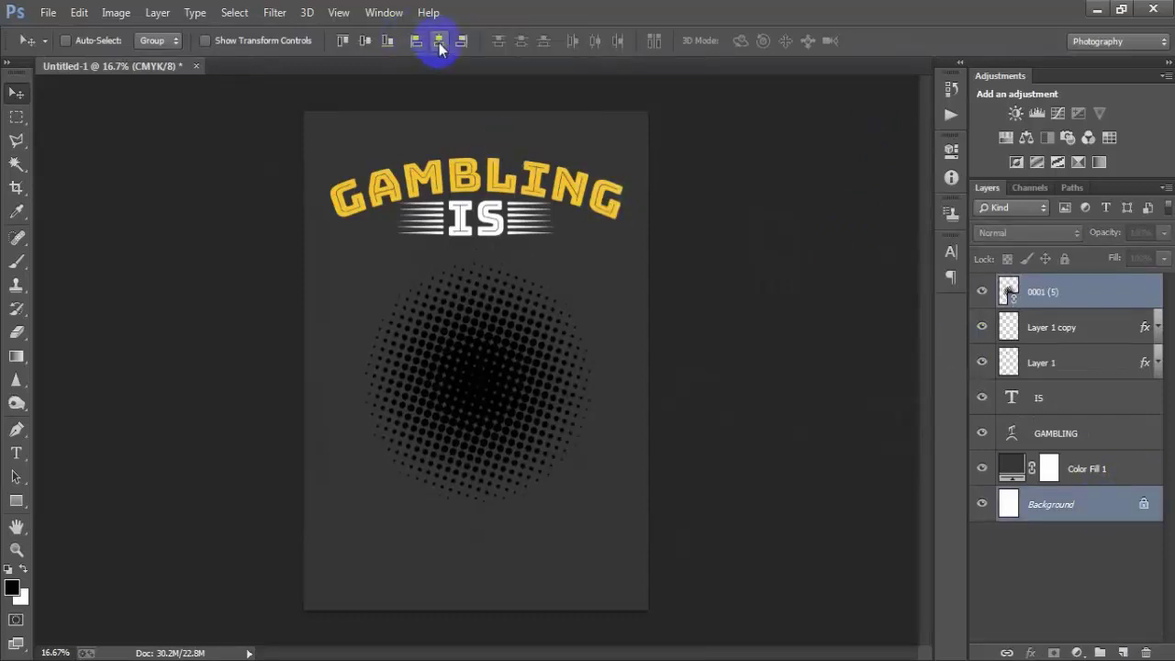
click(1135, 296)
right_click(1135, 298)
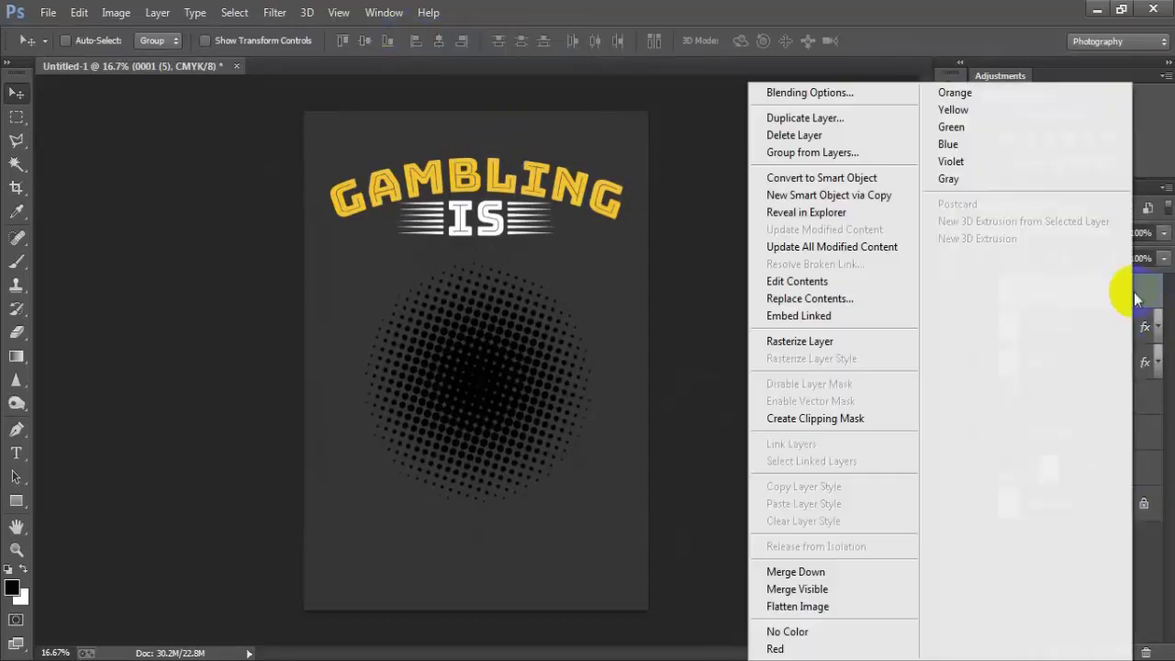
click(800, 341)
click(981, 298)
click(980, 298)
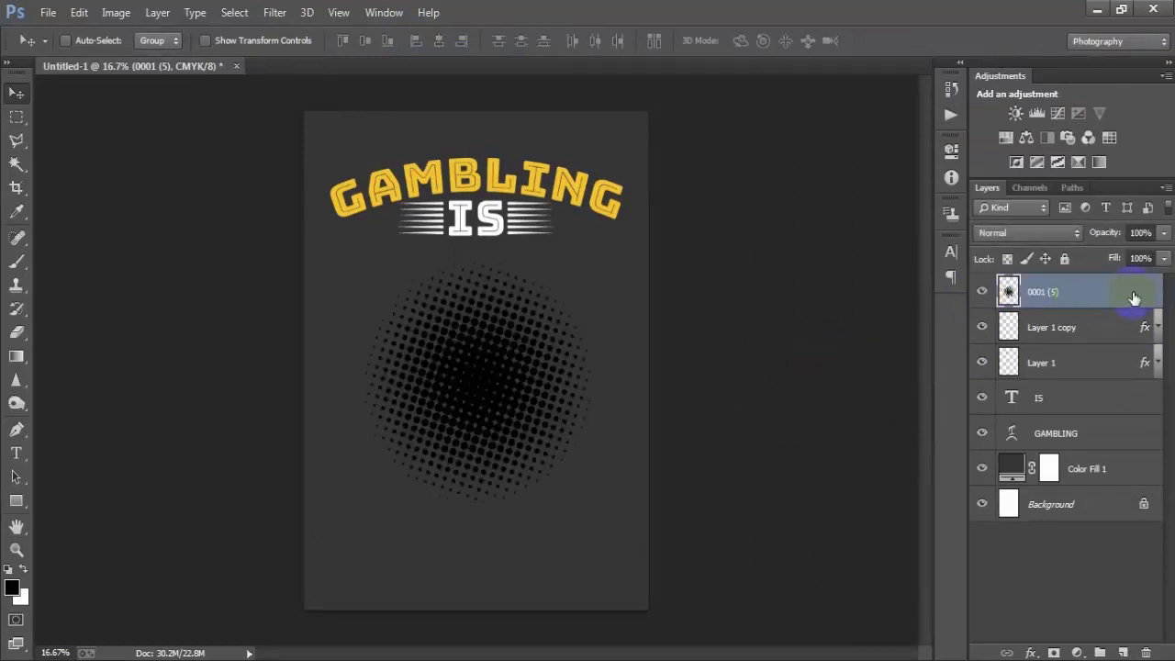
- Add a golden yellow #F5C430 Color Overlay style to the halftone layer 0001 (5)
double_click(1134, 296)
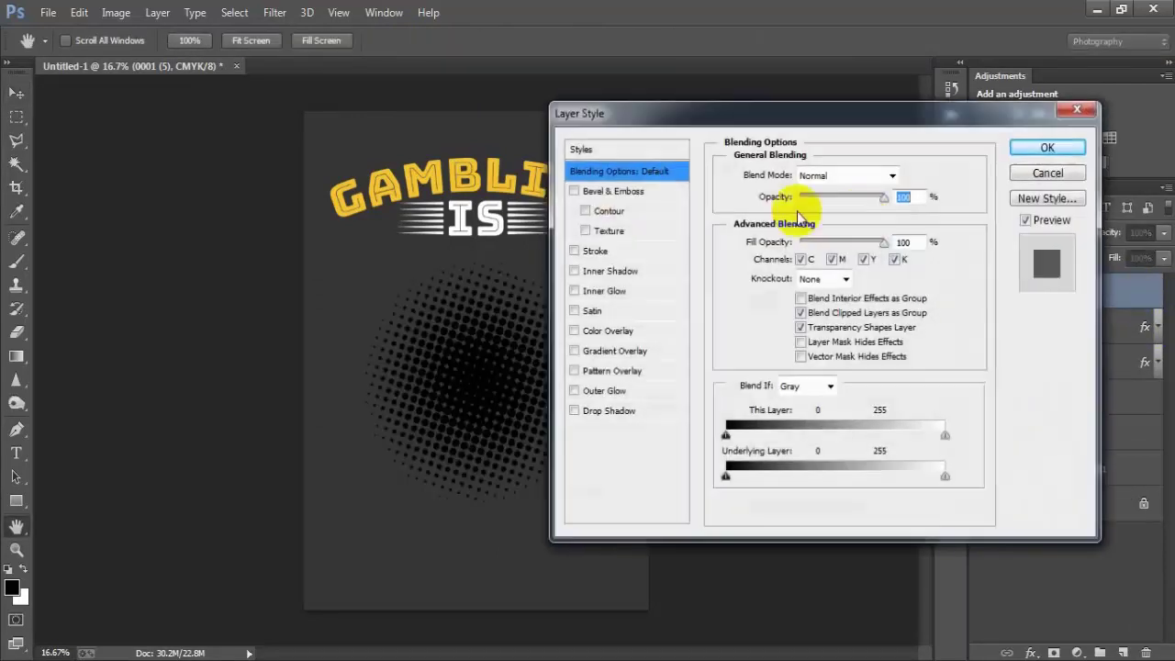
click(608, 330)
click(901, 175)
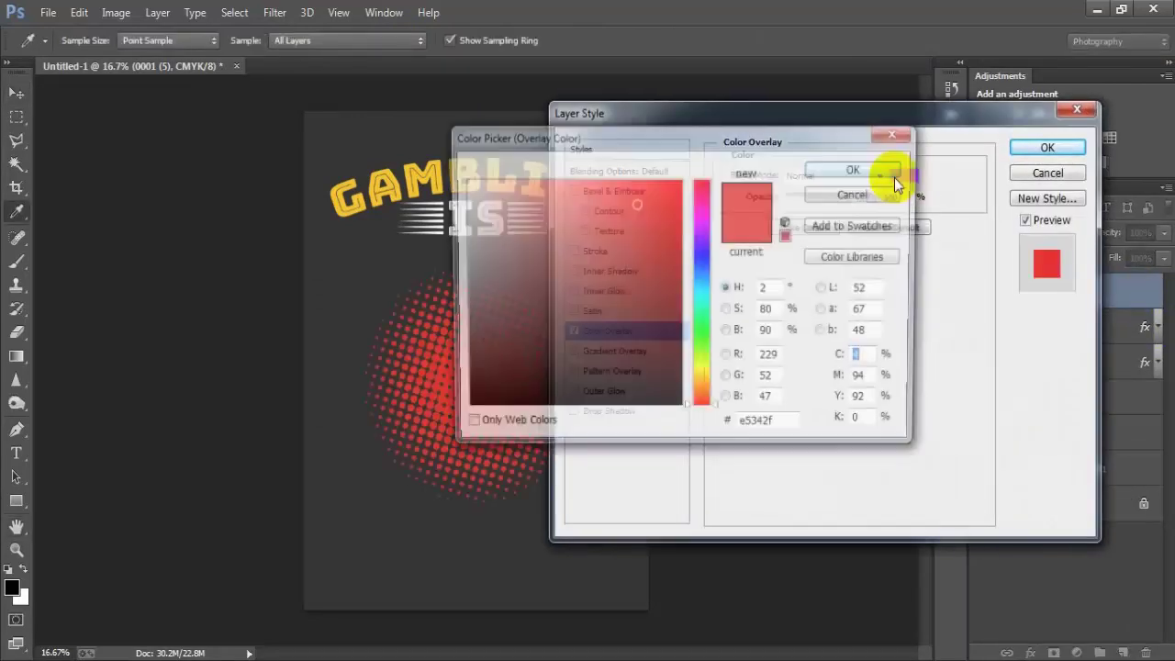
drag(780, 427, 712, 433)
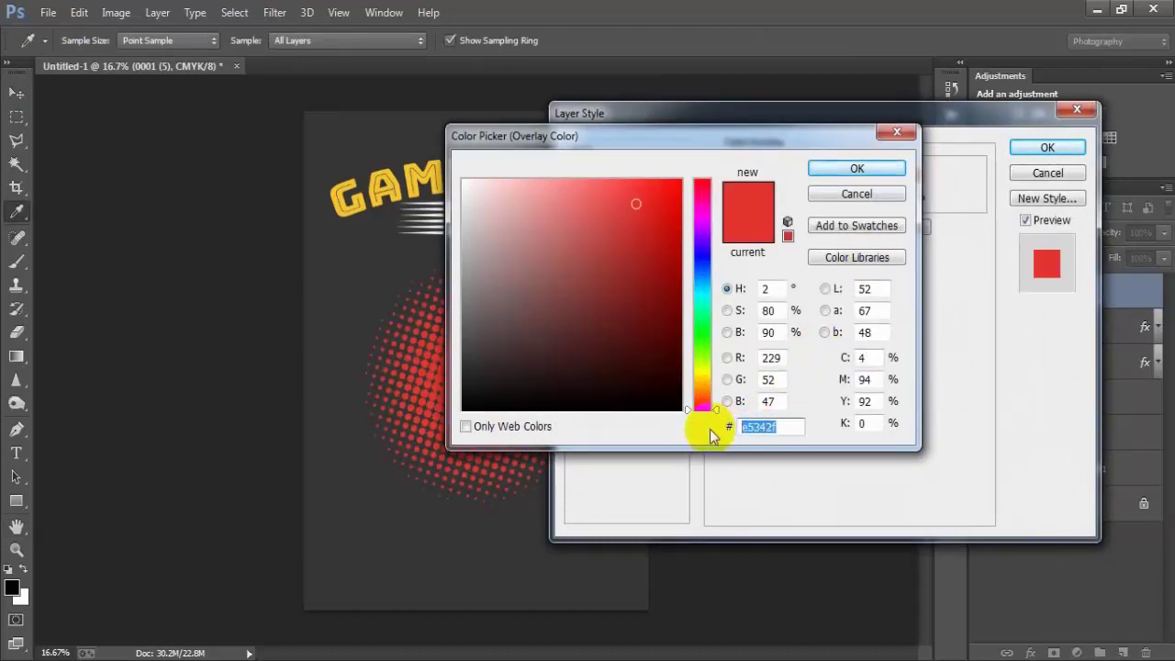
text(F5)
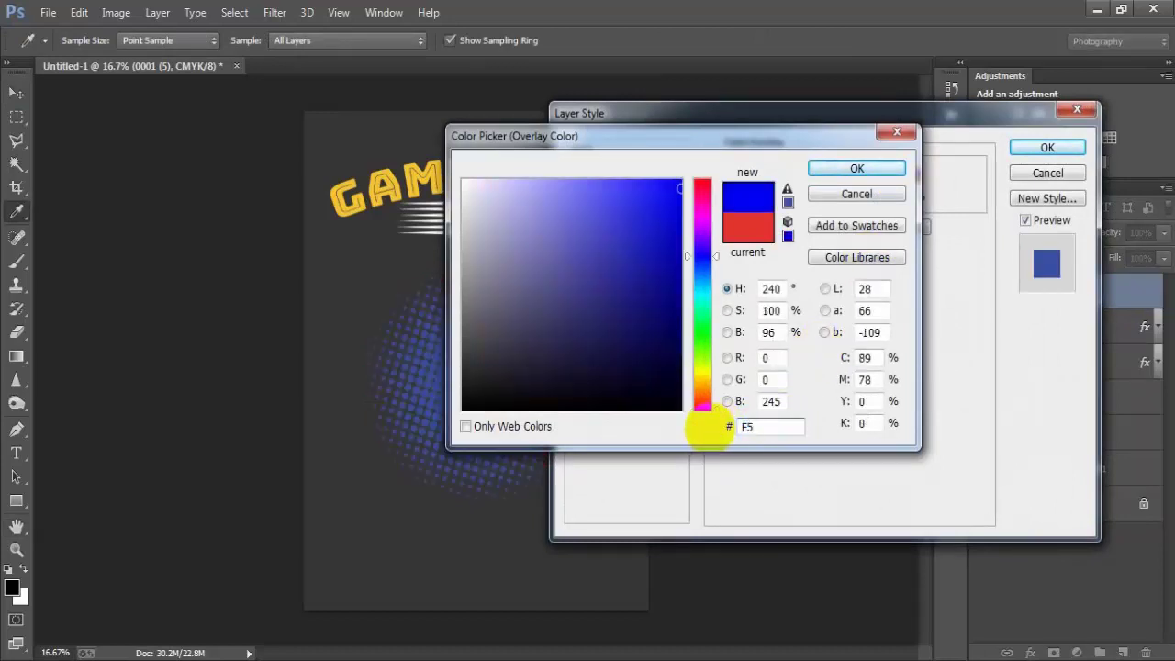
text(C430)
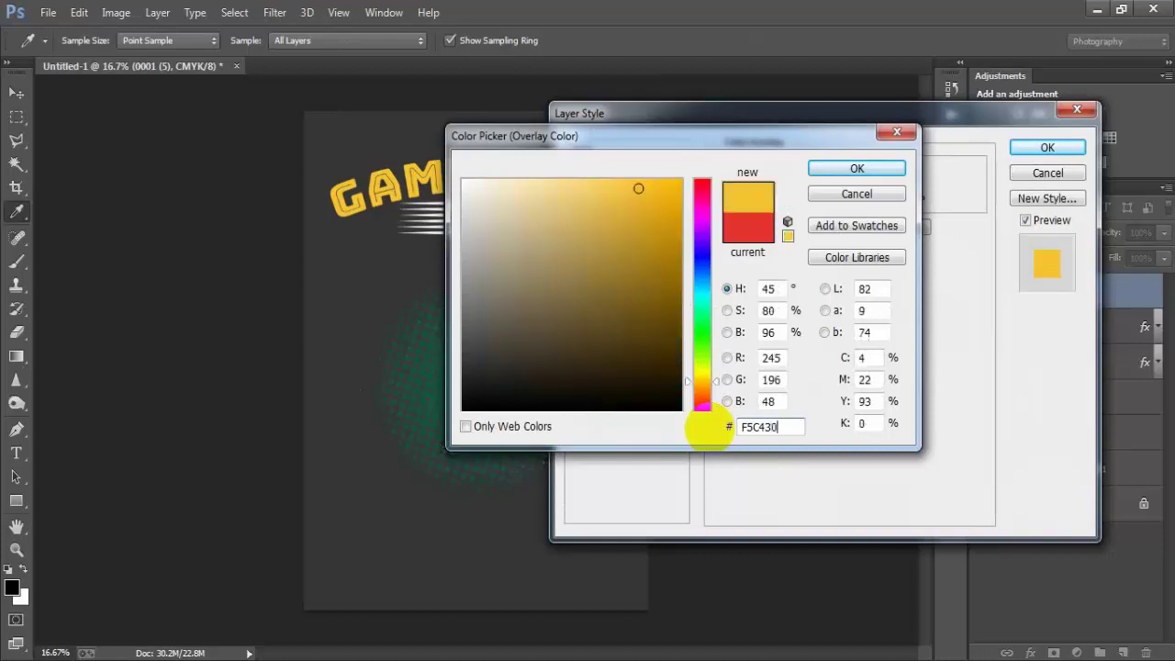
drag(776, 429, 679, 436)
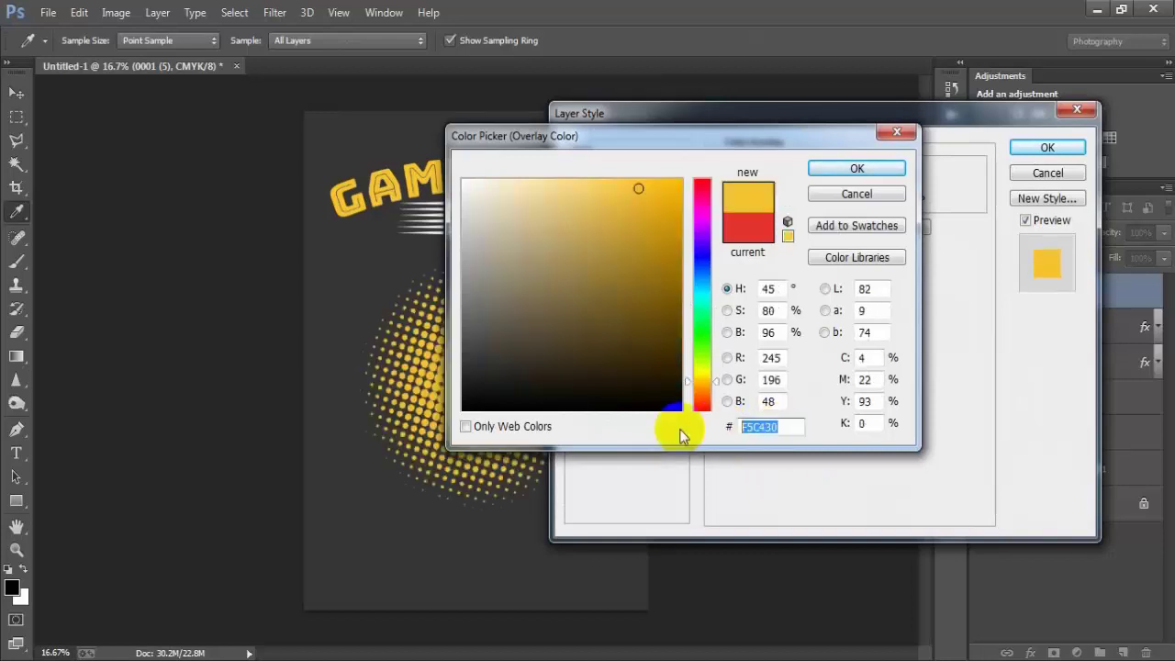
click(857, 169)
click(1045, 147)
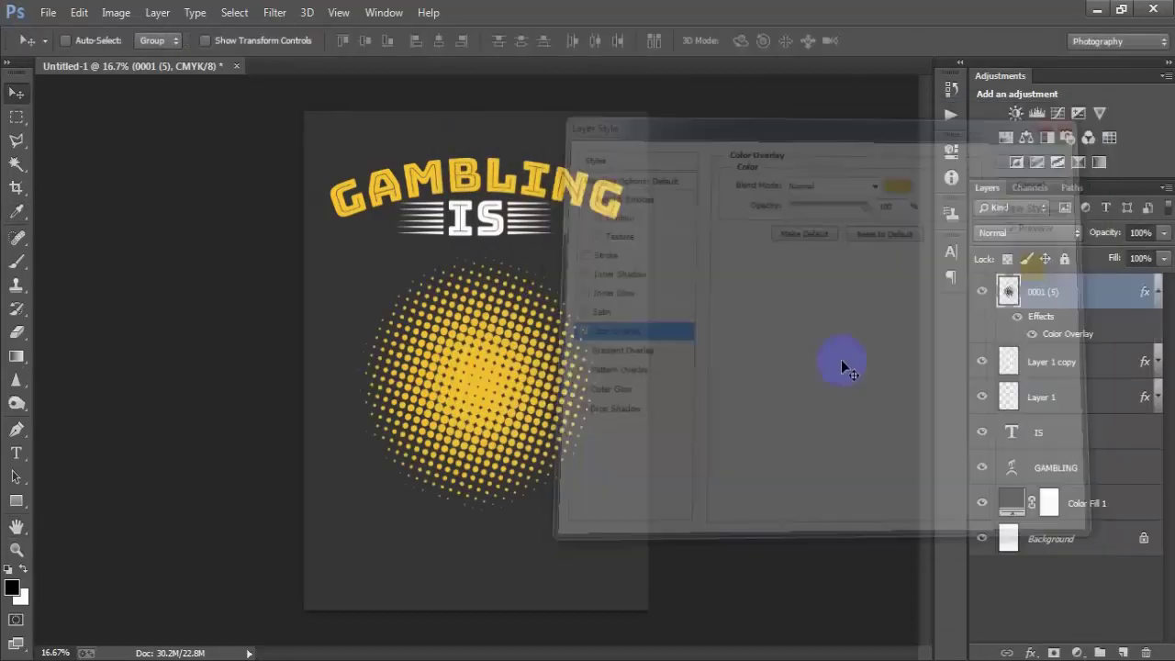
click(1157, 292)
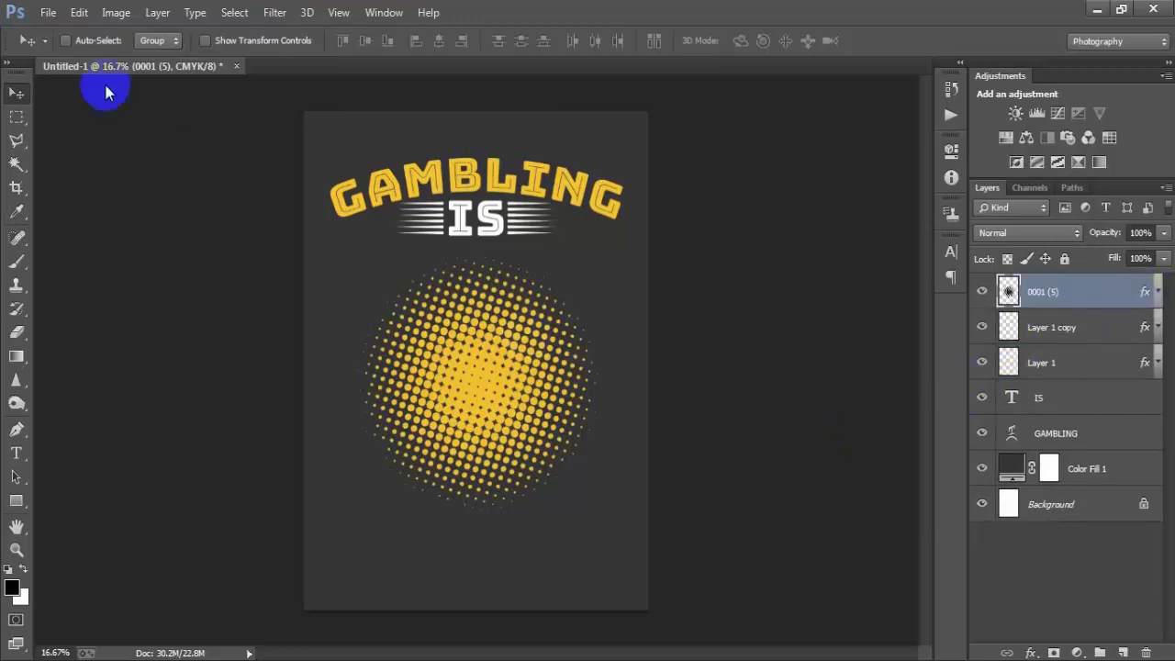
- Place the four-aces image 0001 (4) over the halftone circle, scaled to about 149%
click(46, 12)
click(82, 290)
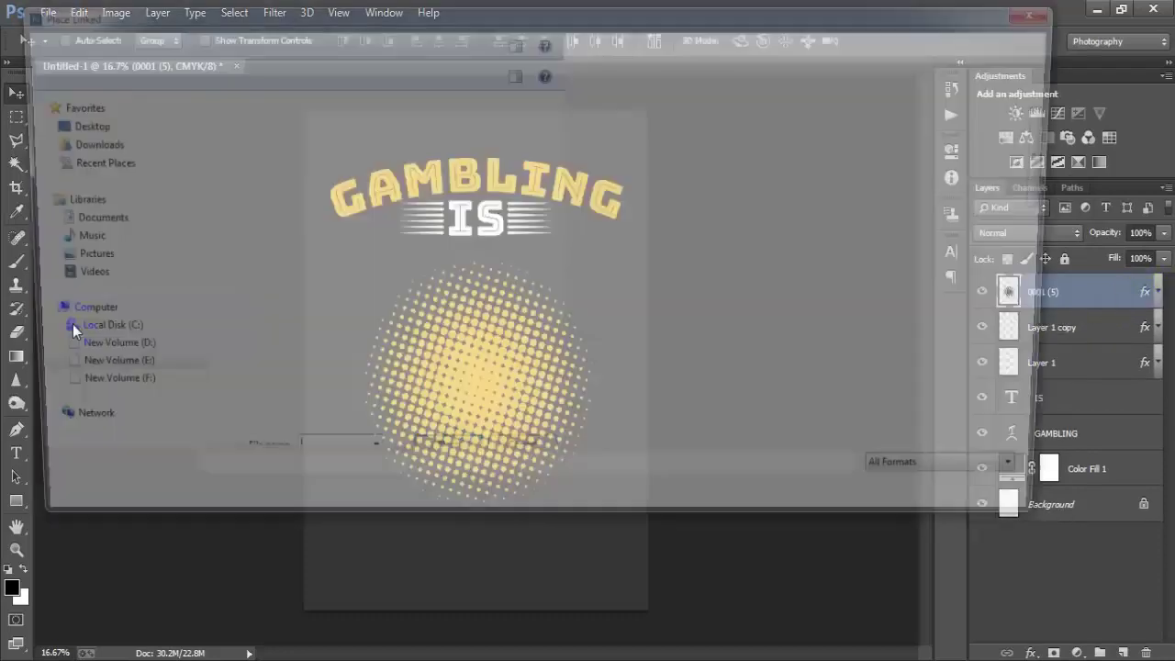
click(895, 154)
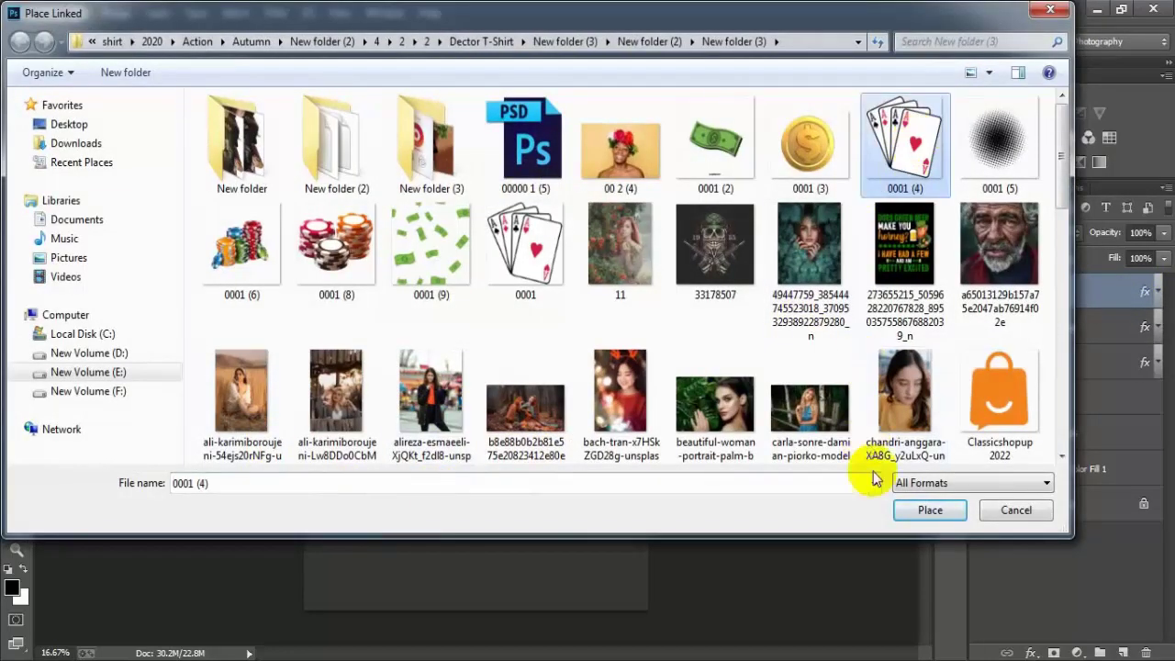
click(930, 509)
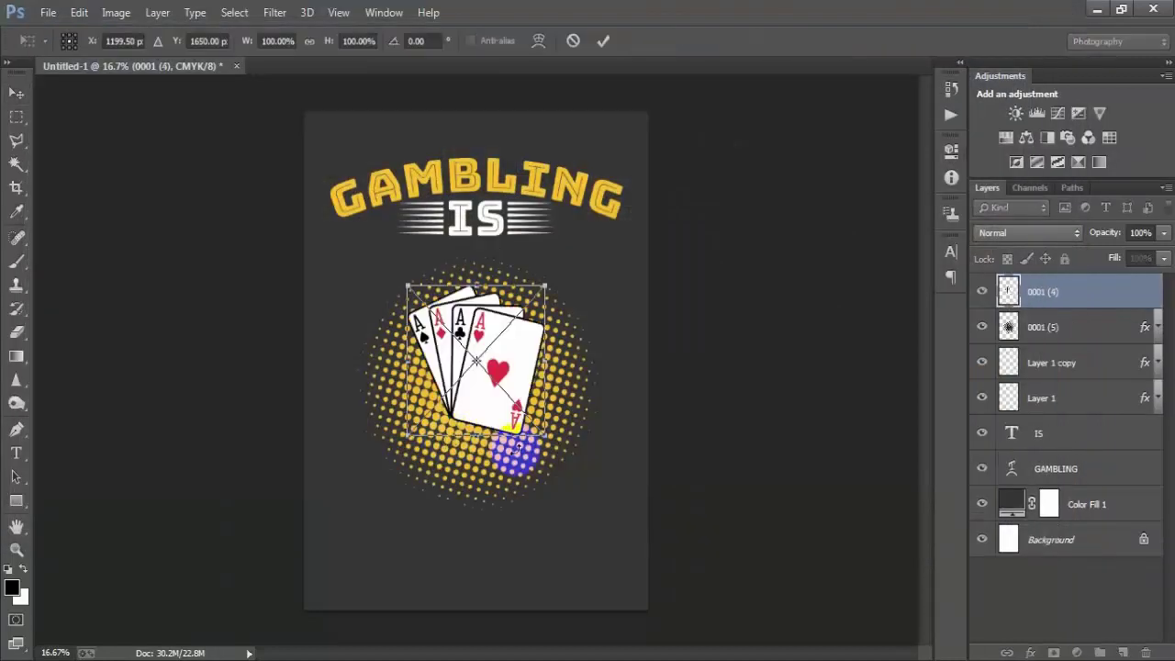
drag(544, 429, 564, 457)
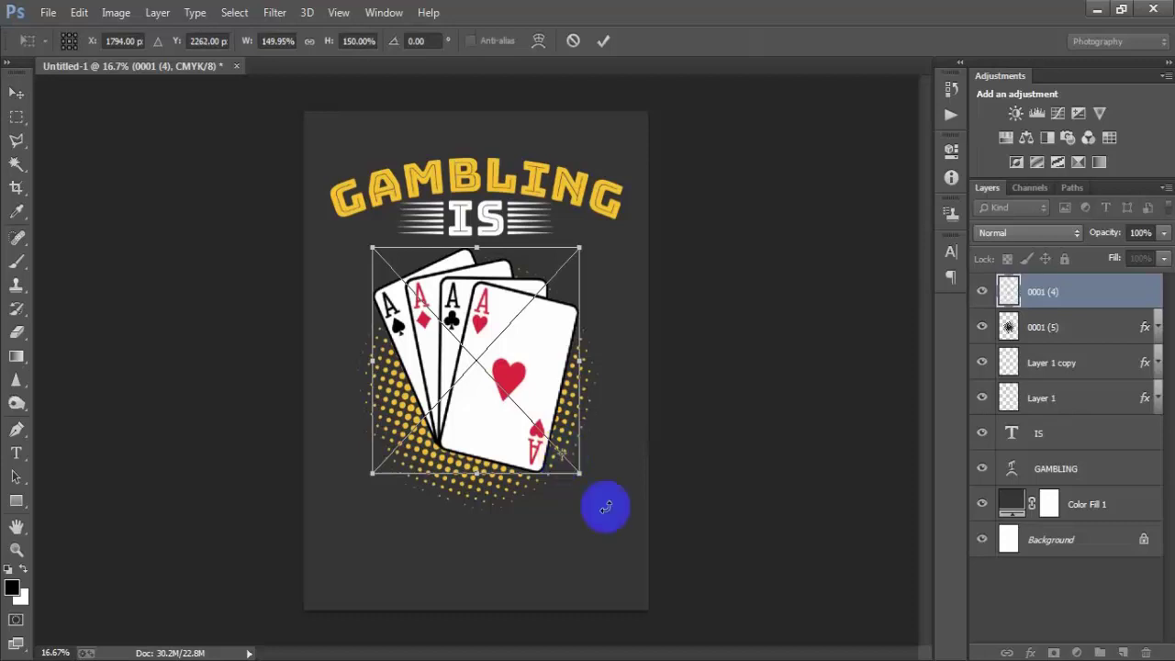
drag(578, 471, 571, 464)
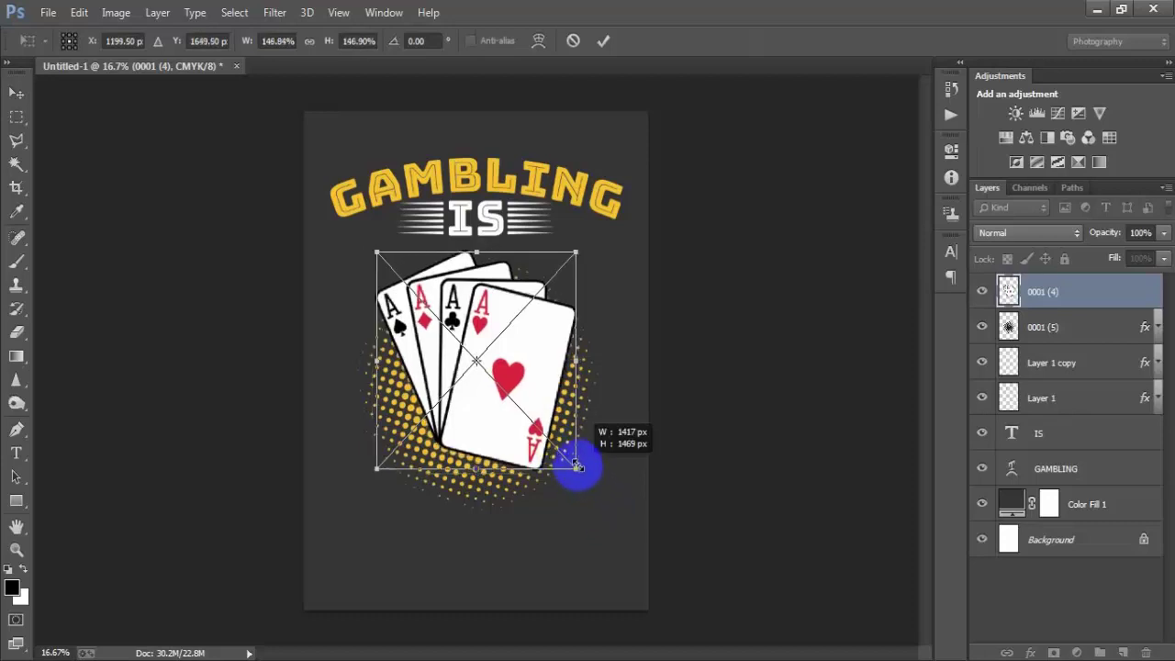
drag(540, 390, 541, 404)
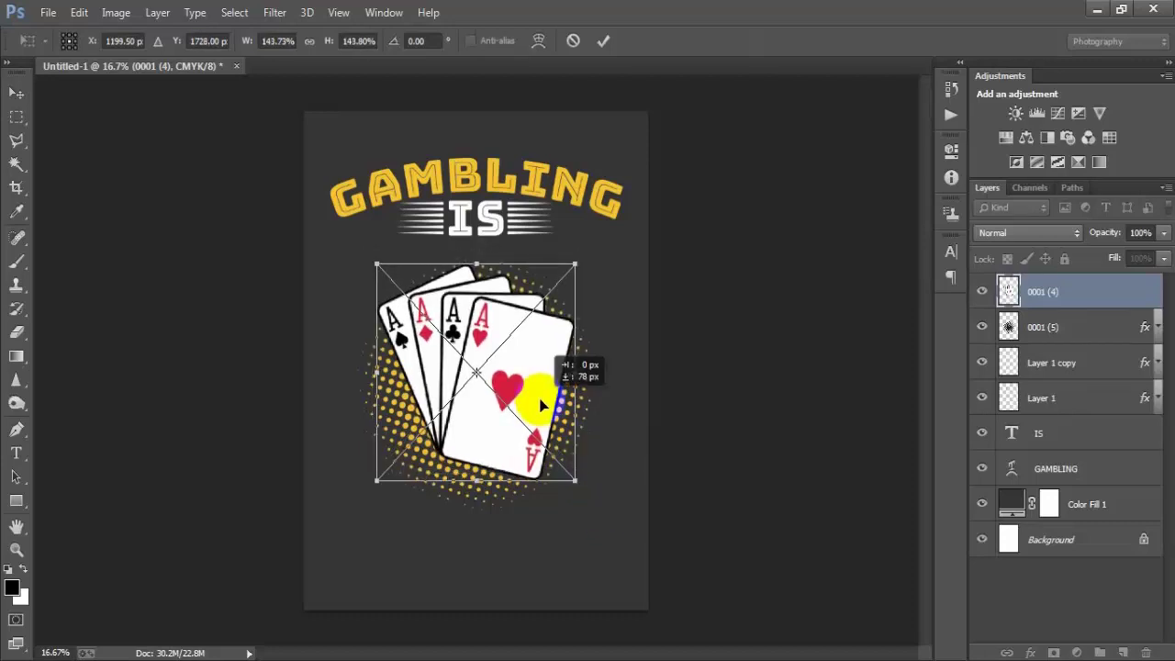
drag(574, 478, 575, 484)
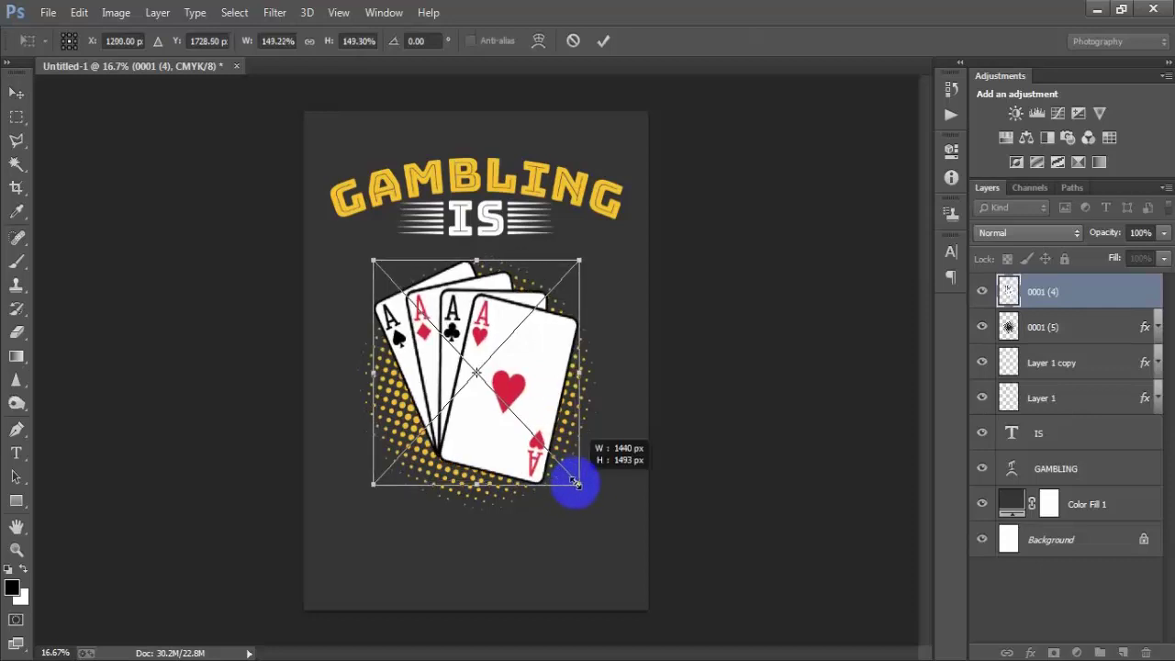
click(604, 41)
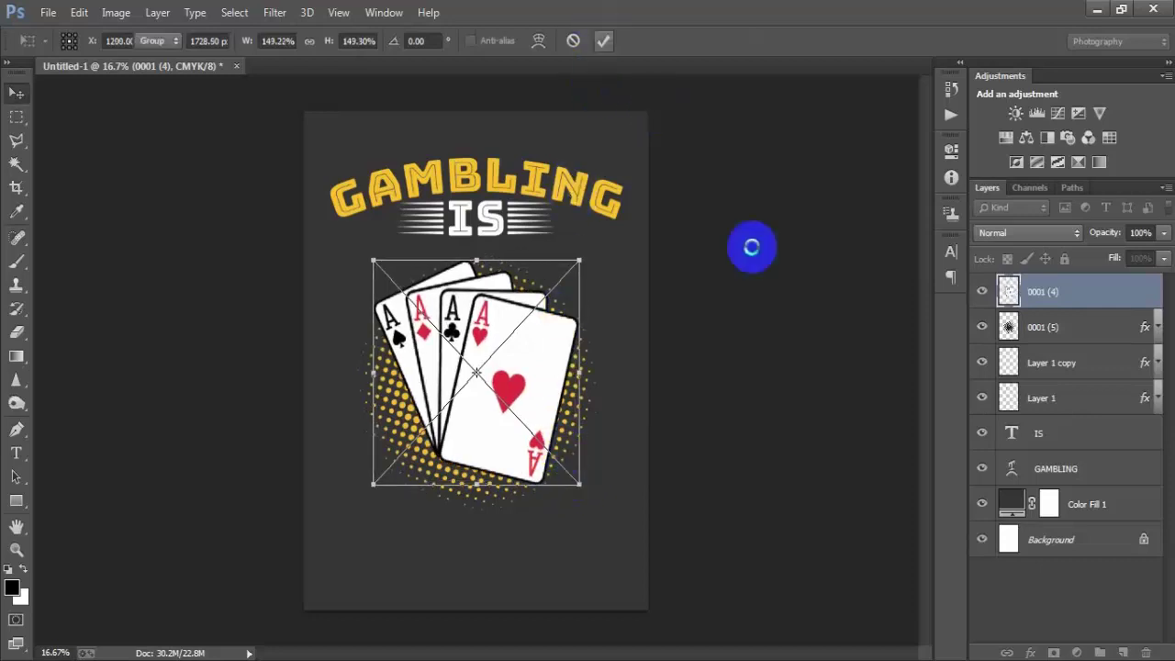
- Compare with undo, then rescale the aces slightly larger to about 157%
key(ctrl+z)
key(ctrl+z)
key(ctrl+z)
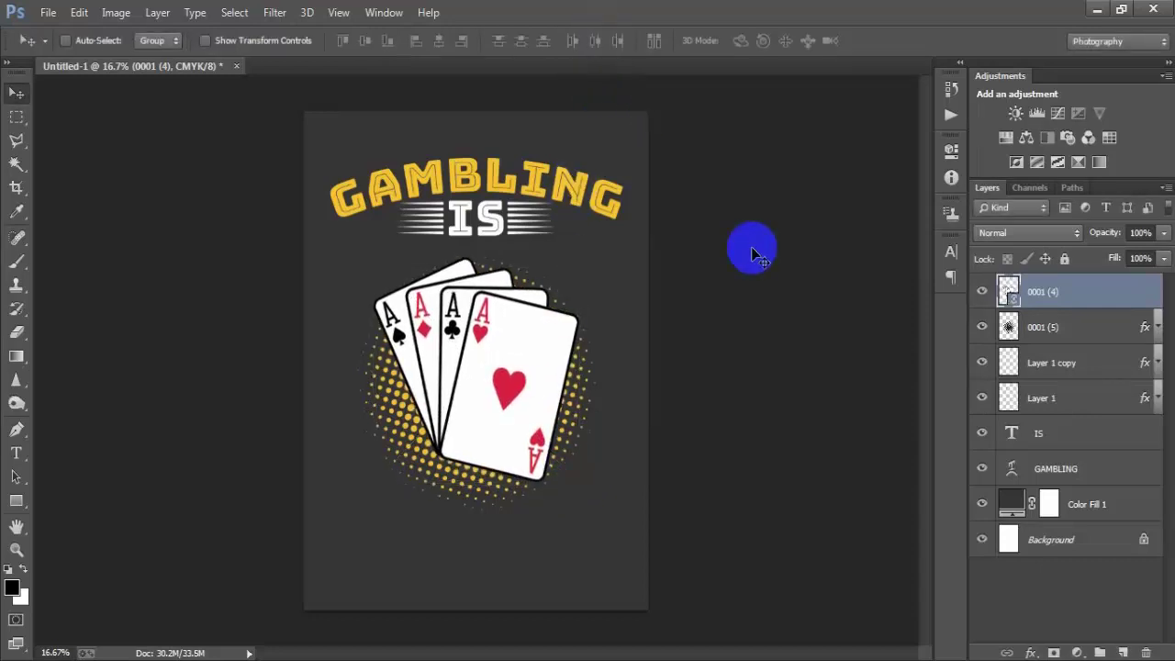
key(ctrl+z)
key(ctrl+z)
key(ctrl+z)
key(ctrl+z)
key(ctrl+z)
key(ctrl+z)
key(ctrl+z)
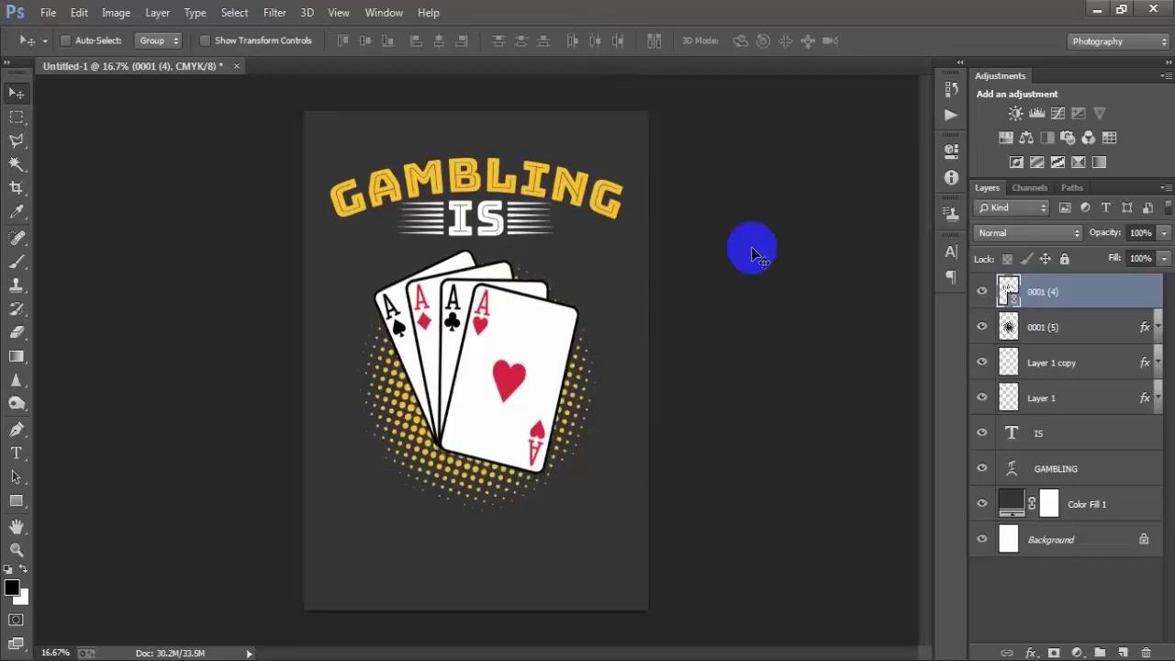
key(ctrl+z)
key(ctrl+z)
key(ctrl+t)
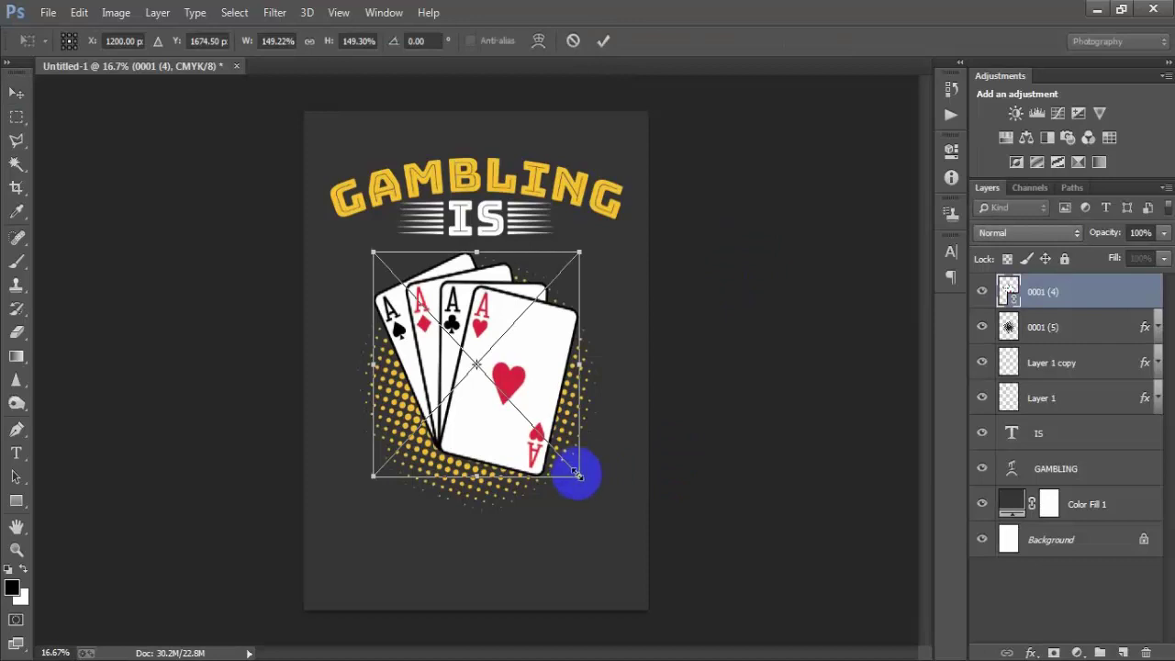
drag(578, 474, 585, 480)
click(602, 42)
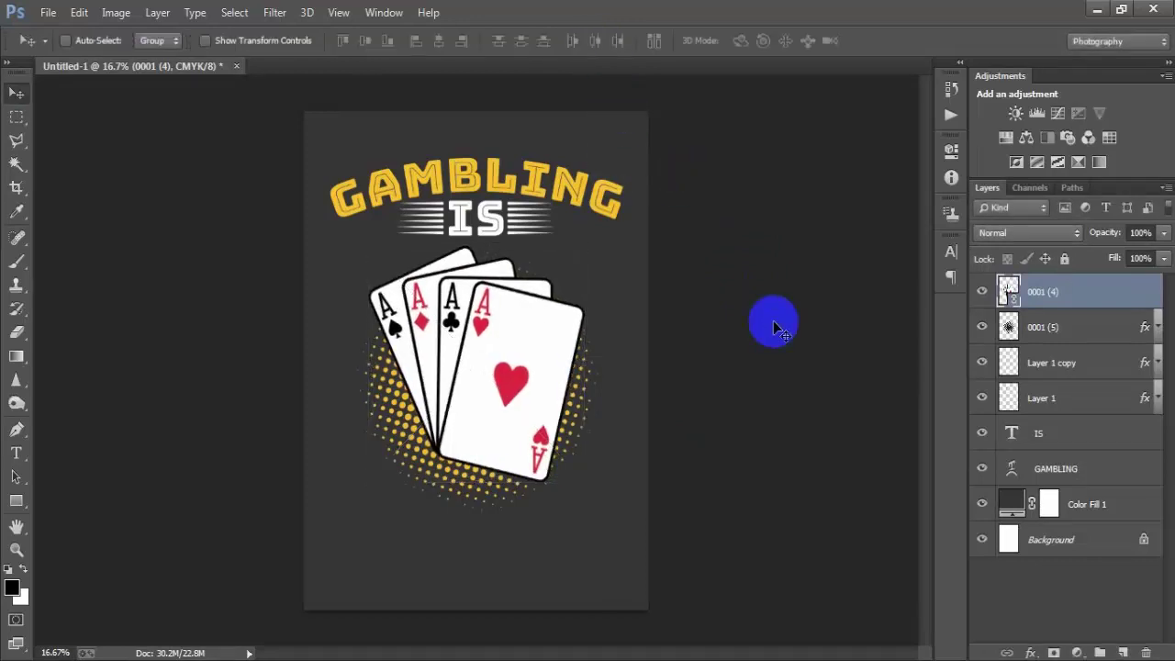
click(1063, 340)
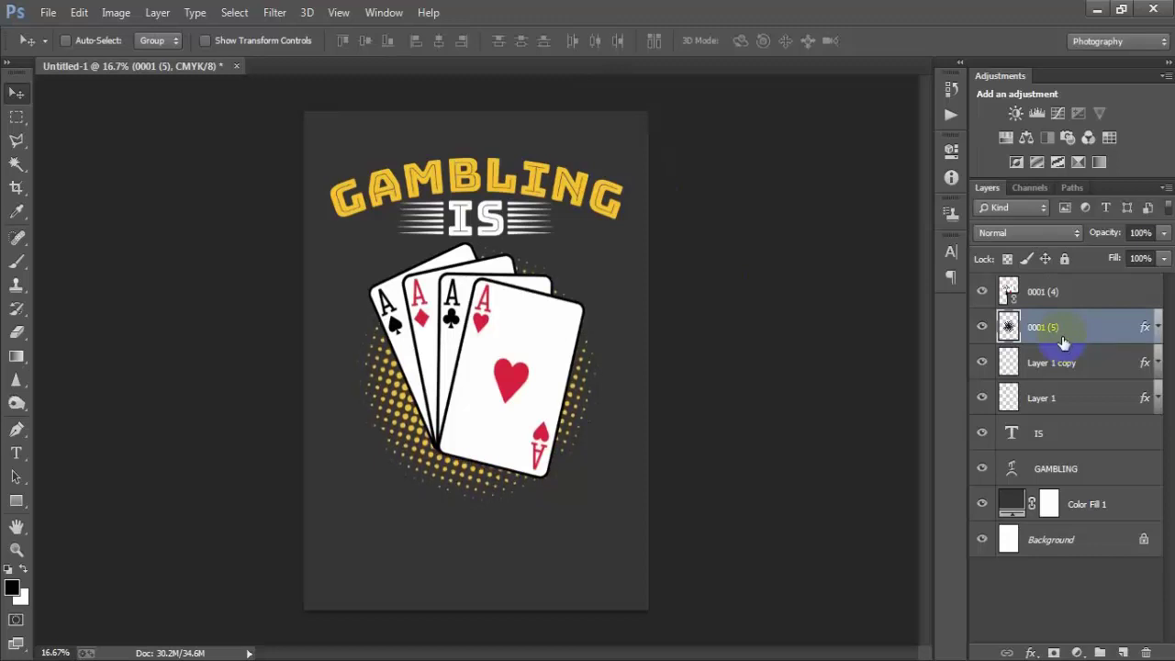
- Rasterize the aces layer and place the poker chips image 0001 (8) as a linked file
right_click(1065, 293)
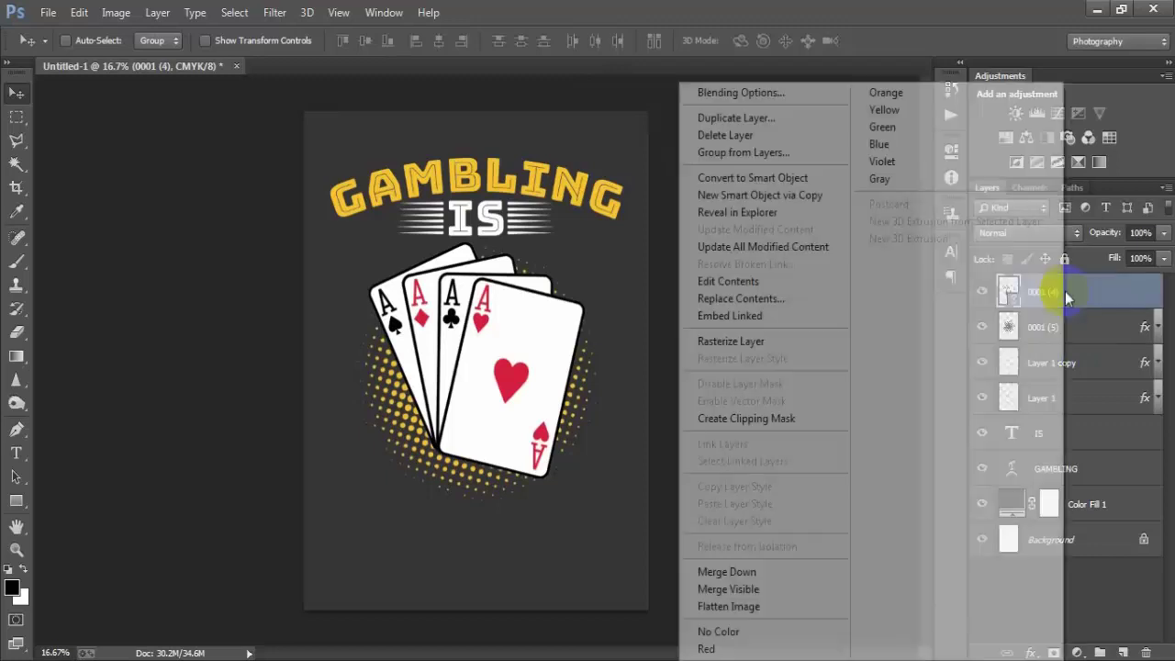
click(762, 338)
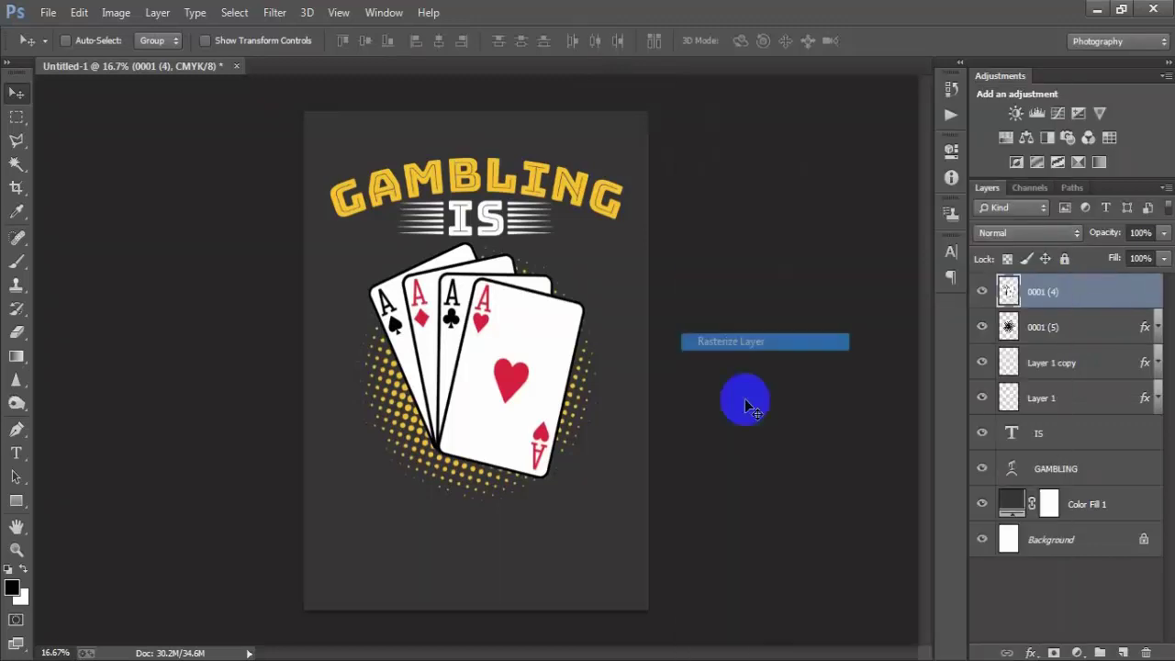
click(43, 14)
click(139, 286)
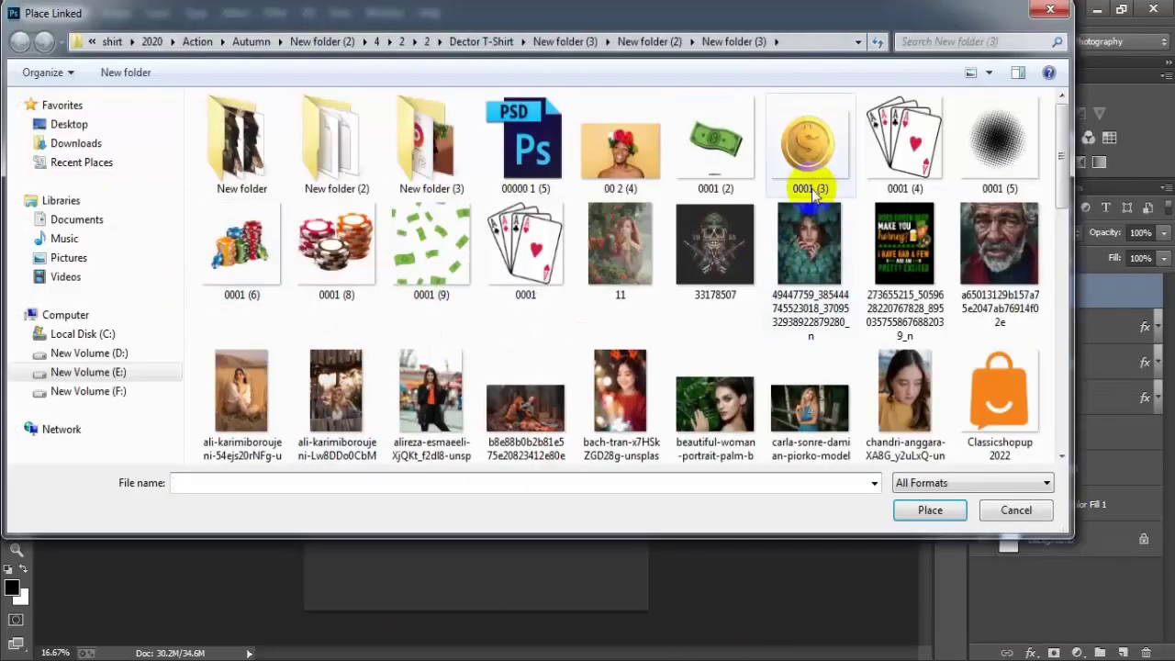
click(323, 259)
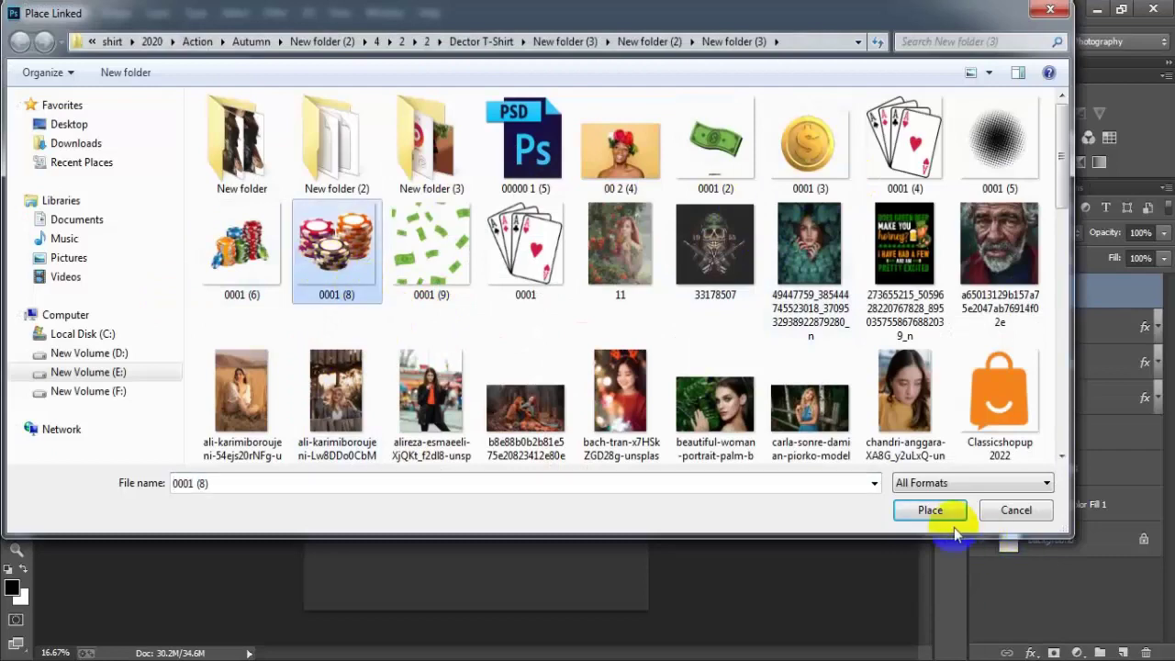
click(930, 510)
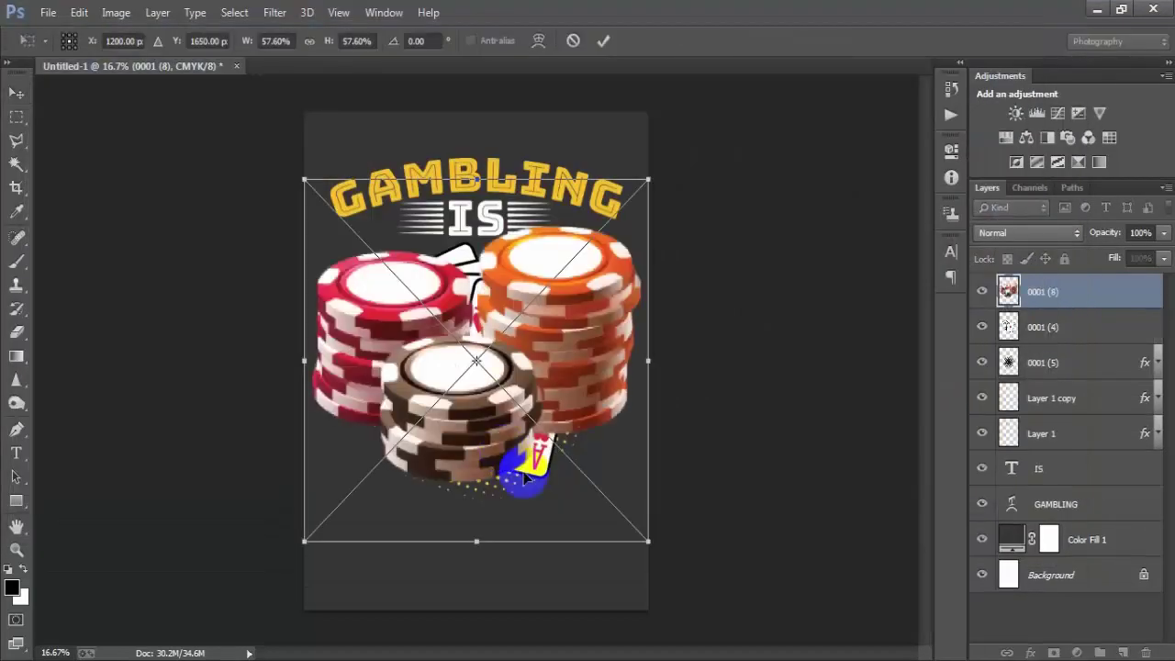
- Scale the chips to about 27% and move them over the lower part of the aces
drag(648, 541, 520, 407)
mouse_move(514, 332)
mouse_down()
mouse_move(532, 443)
mouse_move(548, 466)
mouse_up()
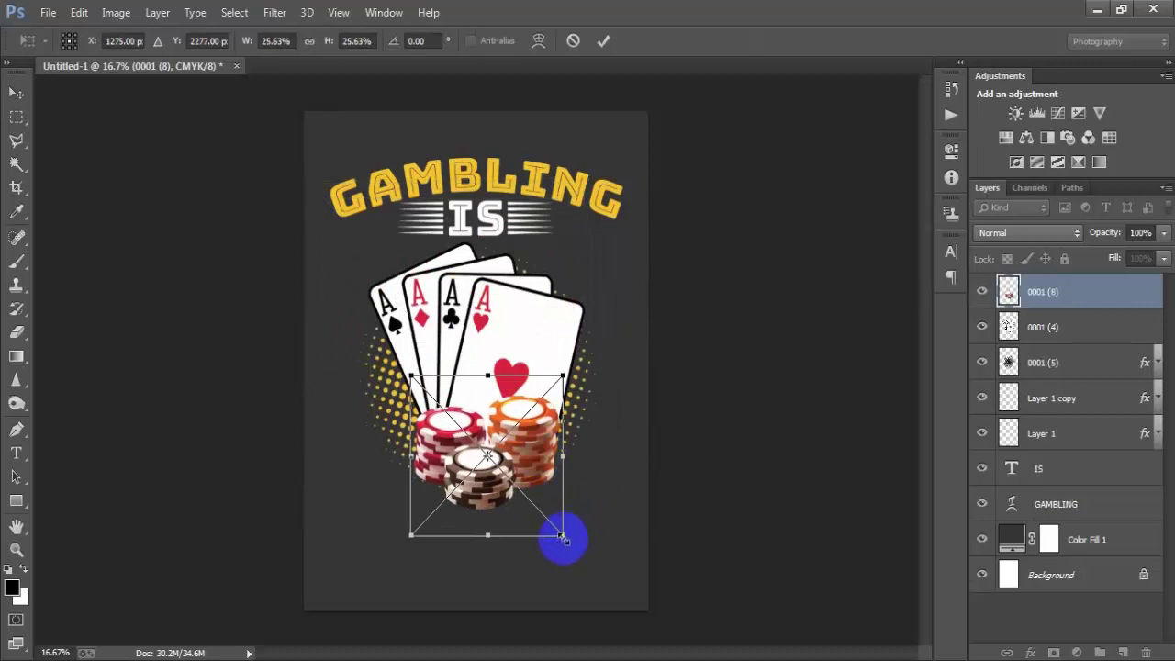
drag(563, 537, 570, 544)
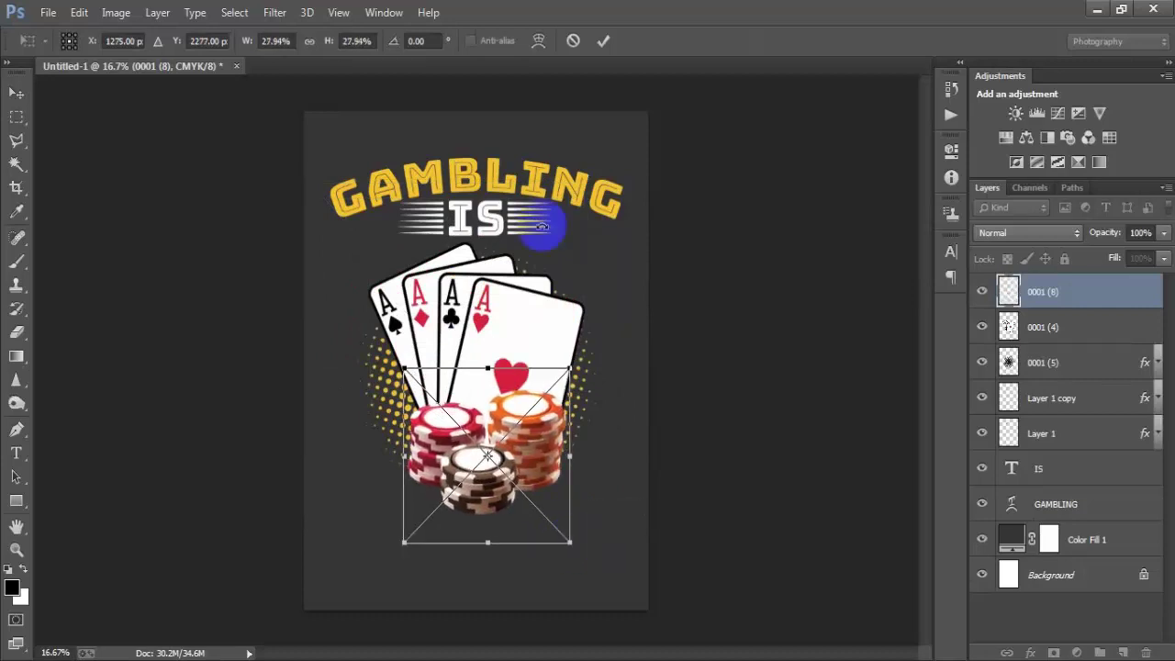
click(604, 40)
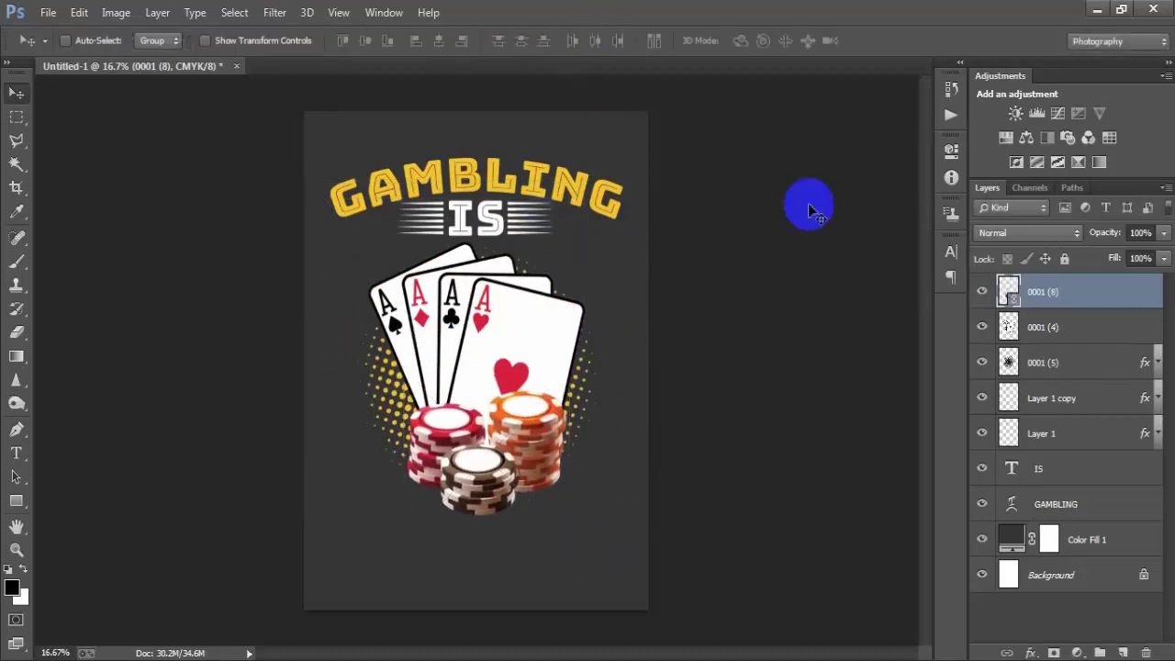
- Nudge the chip stack with arrow keys and shrink it slightly to about 26%
key(Up)
key(Up)
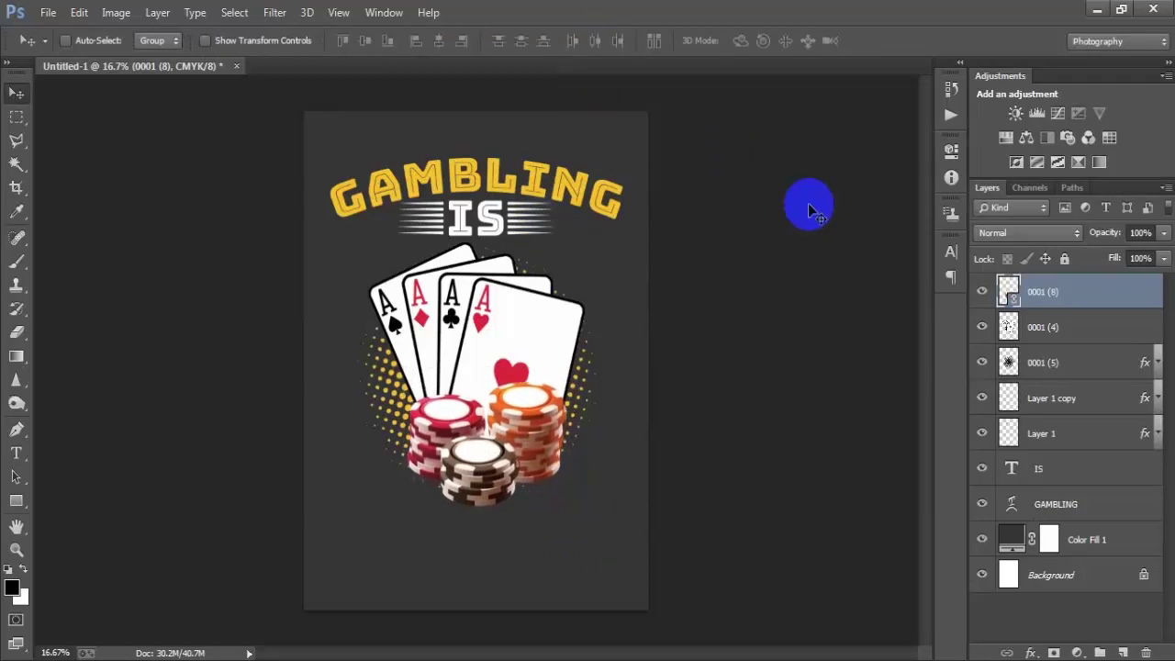
key(Up)
key(Up)
key(Up)
key(Up)
key(Up)
key(Up)
key(Down)
key(Down)
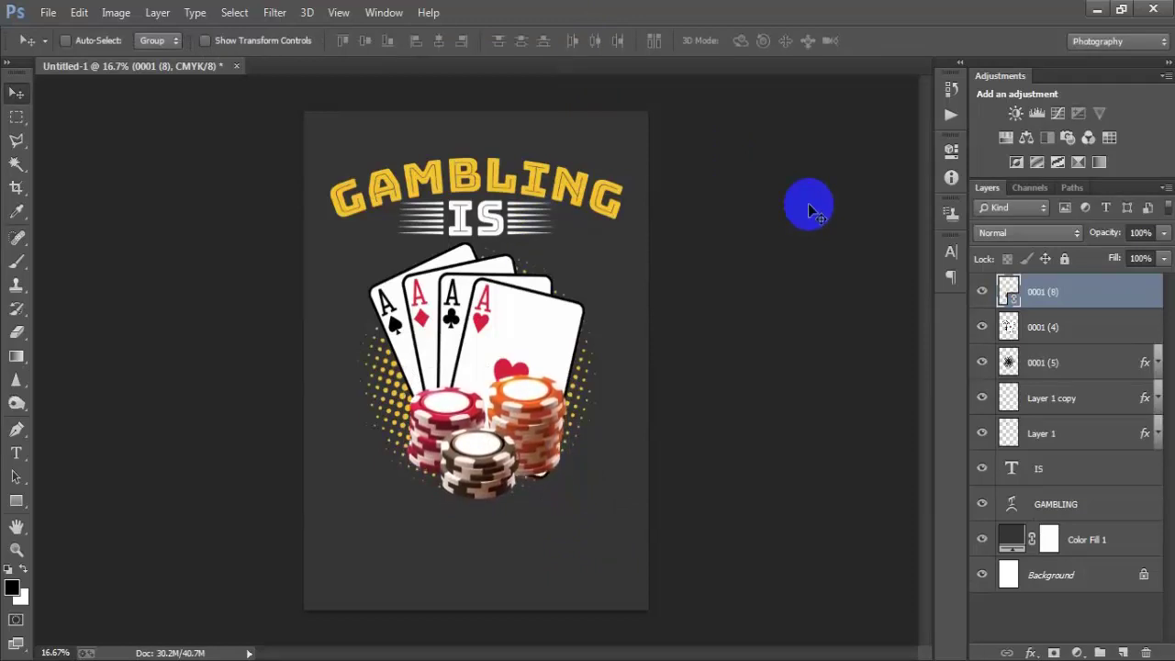
key(Down)
key(Down)
key(Down)
key(Down)
key(Down)
key(Down)
key(Down)
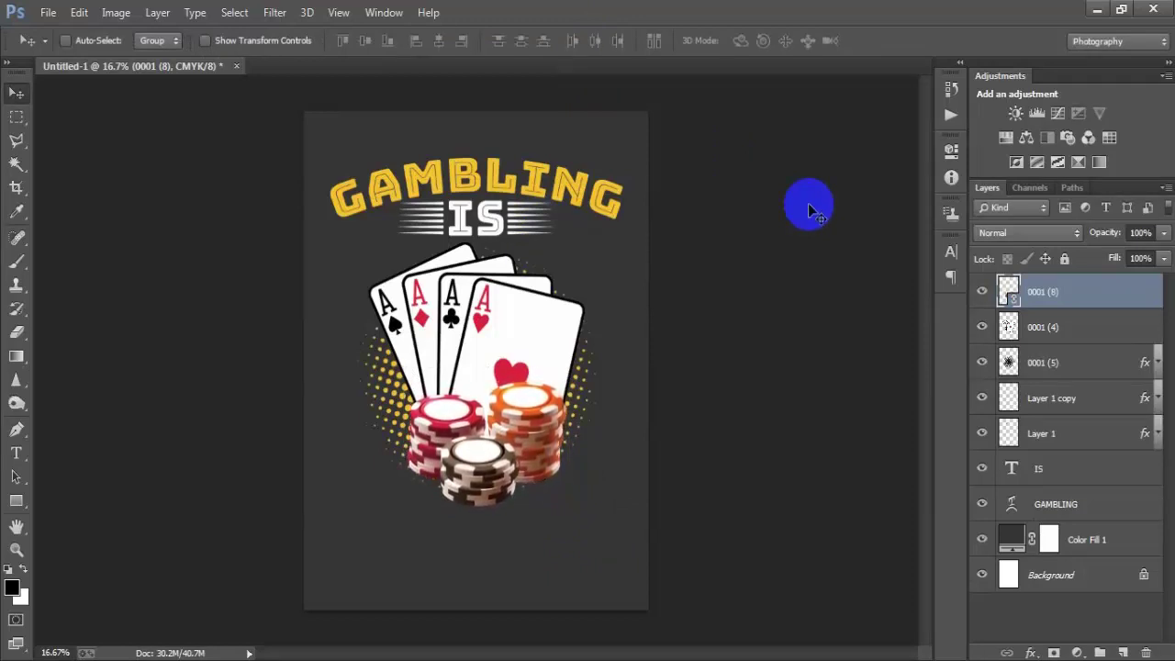
key(ctrl+t)
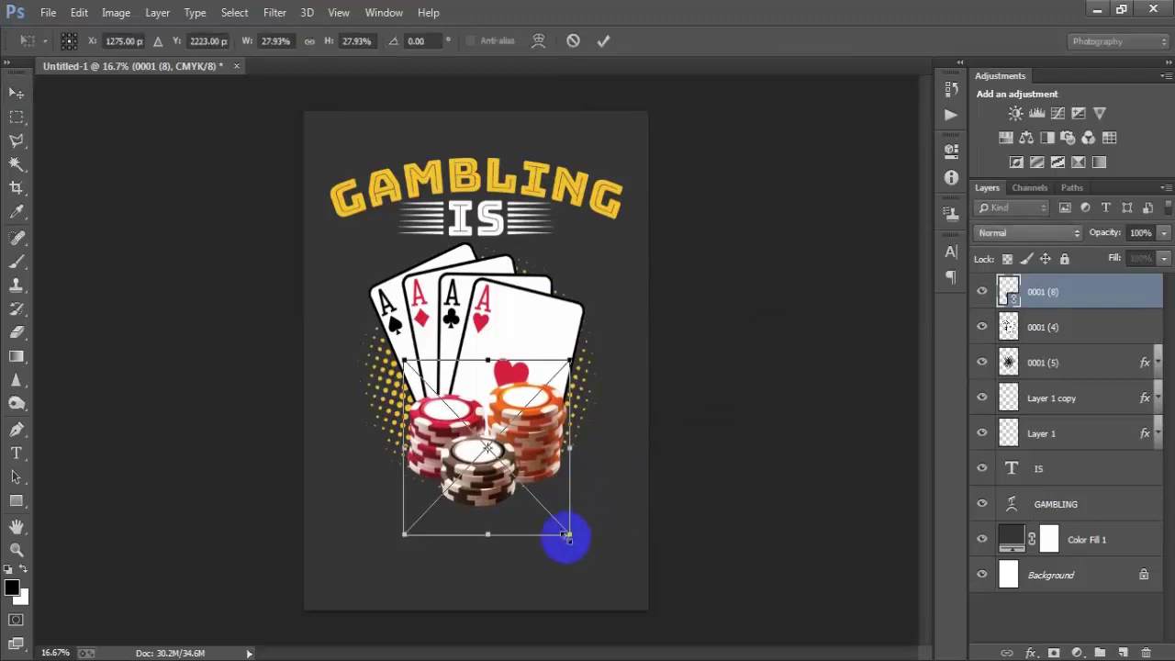
drag(570, 533, 566, 530)
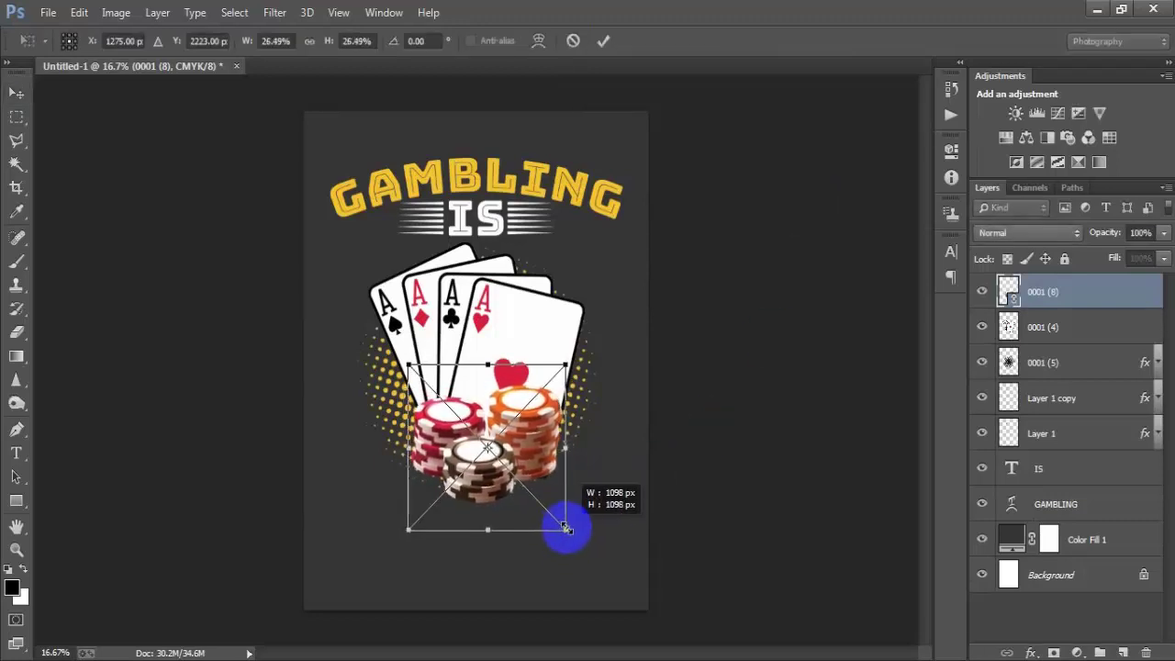
- Centre the chip stack horizontally on the aces layer 0001 (4)
click(603, 40)
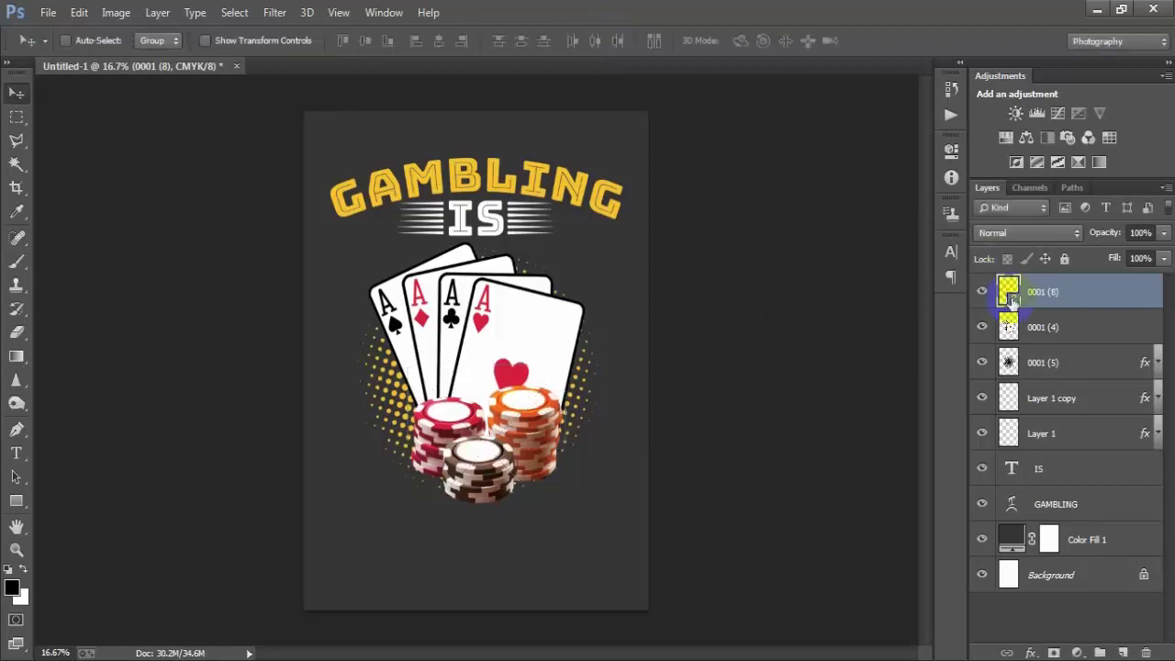
shift+click(1053, 332)
click(441, 45)
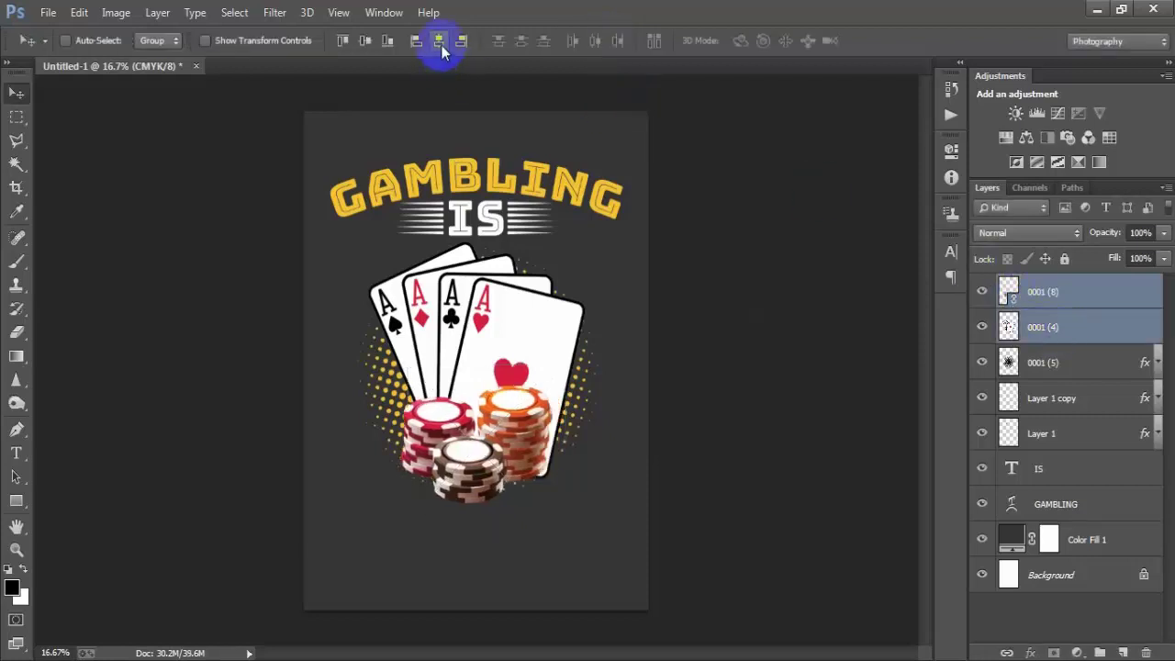
- Enlarge the chips layer 0001 (8) slightly
click(1031, 307)
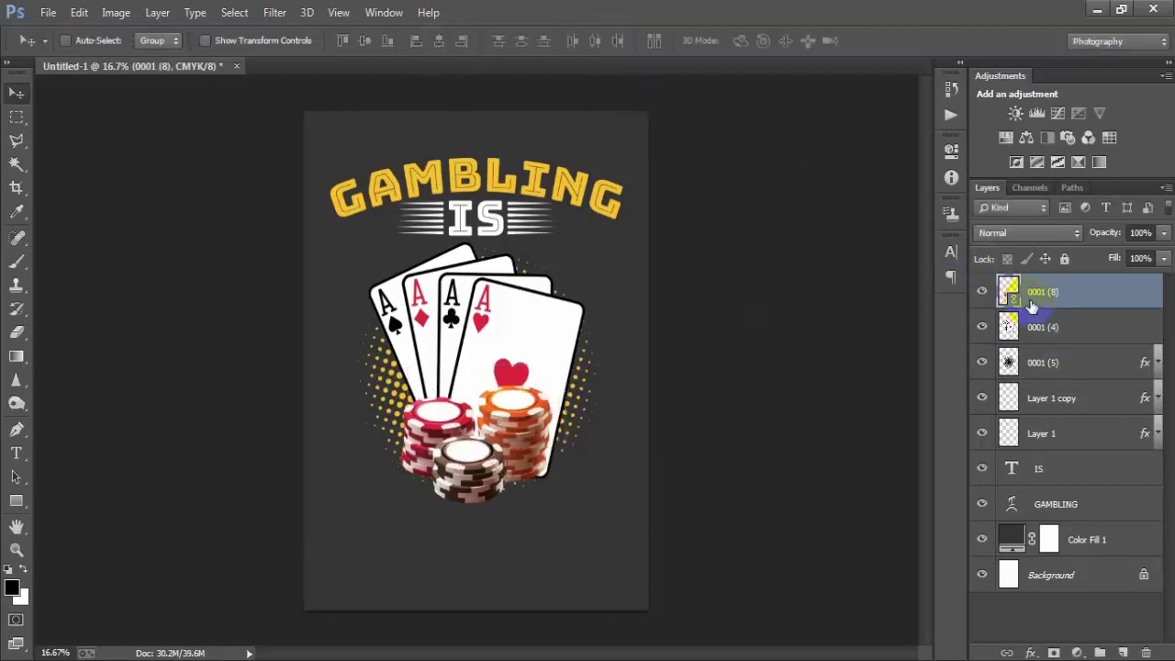
key(ctrl+t)
click(557, 530)
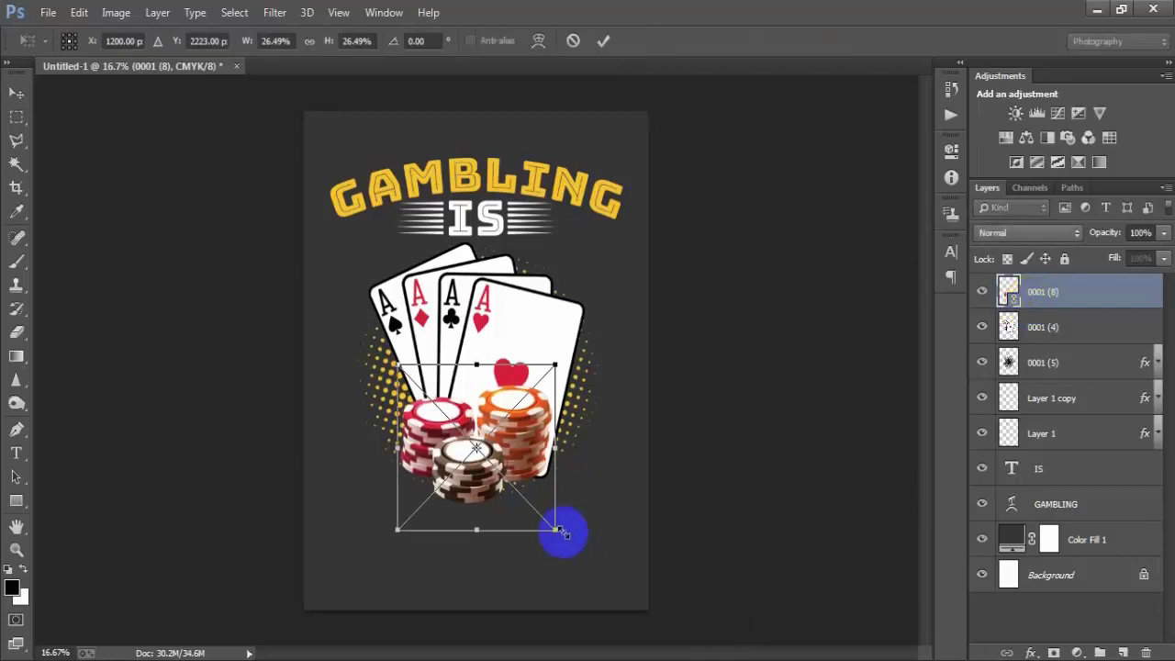
drag(552, 529, 556, 534)
click(603, 40)
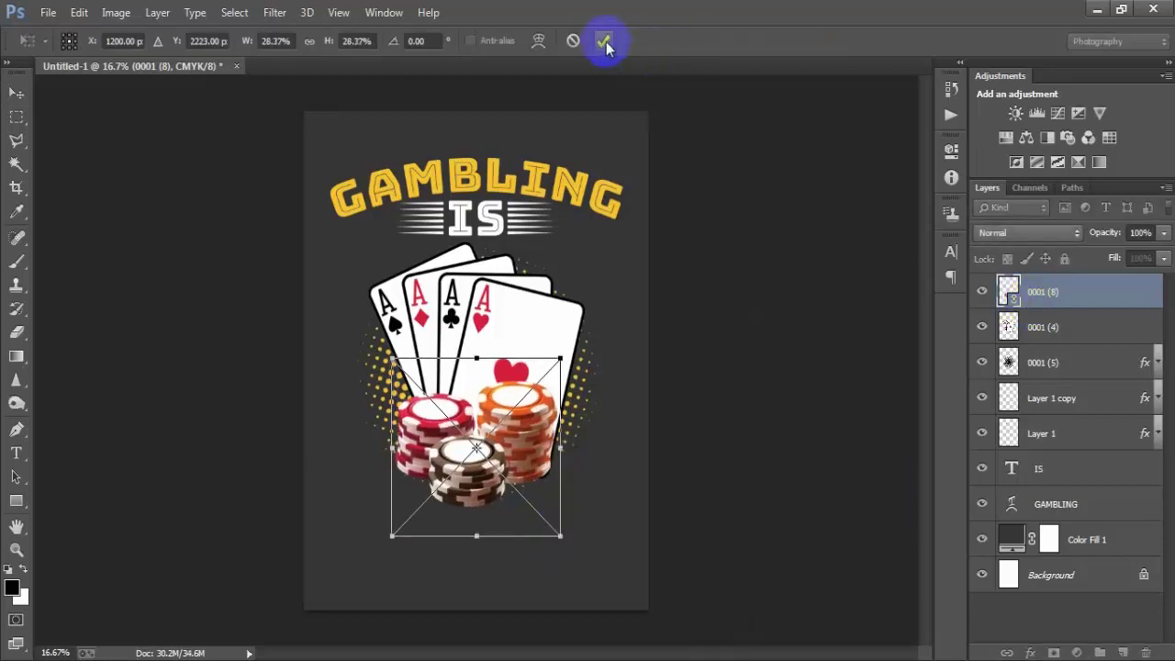
- Nudge the chip stack right and slightly lower with arrow keys
key(shift+Right)
key(shift+Right)
key(shift+Right)
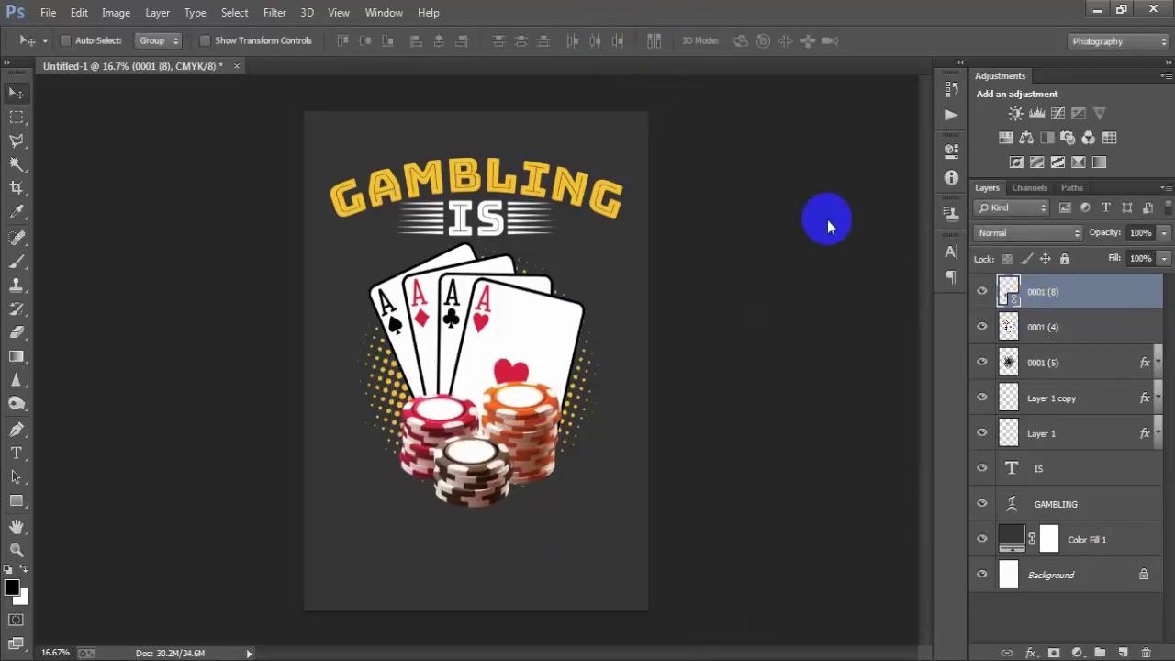
key(shift+Right)
key(shift+Down)
key(shift+Down)
key(shift+Down)
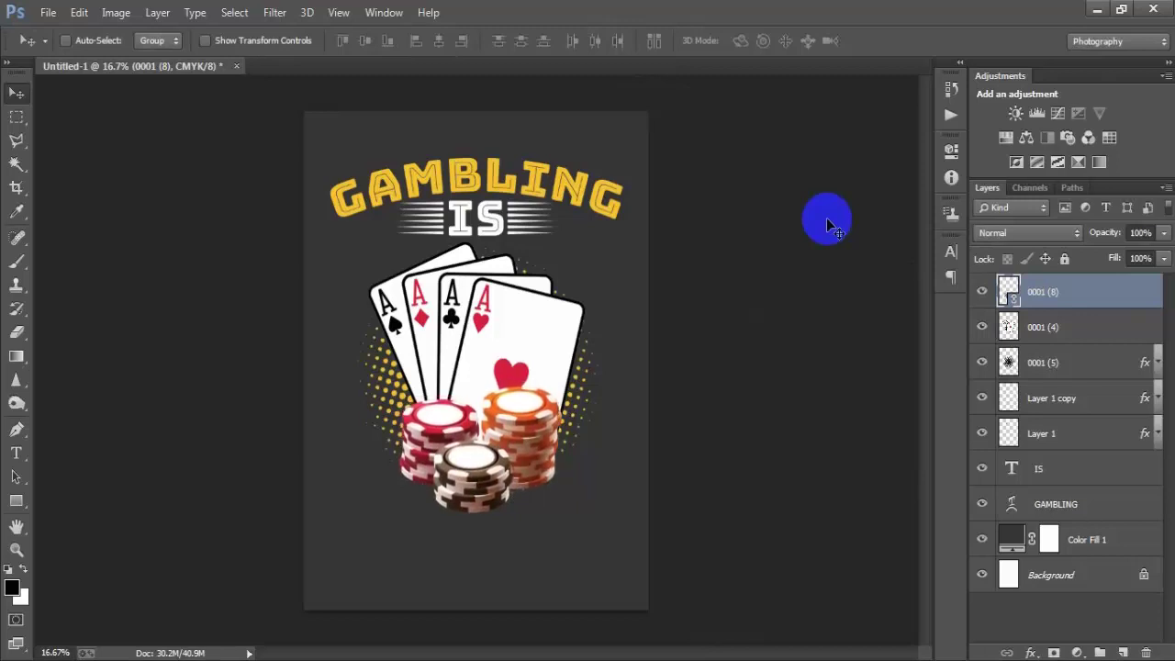
key(Up)
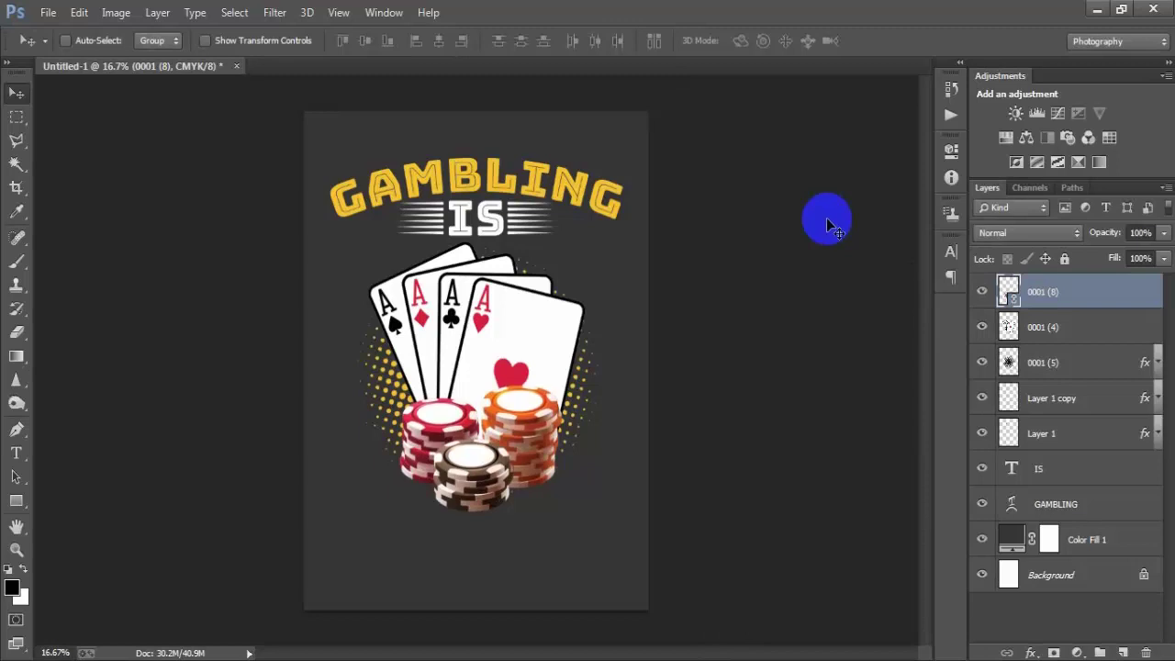
key(Down)
key(Up)
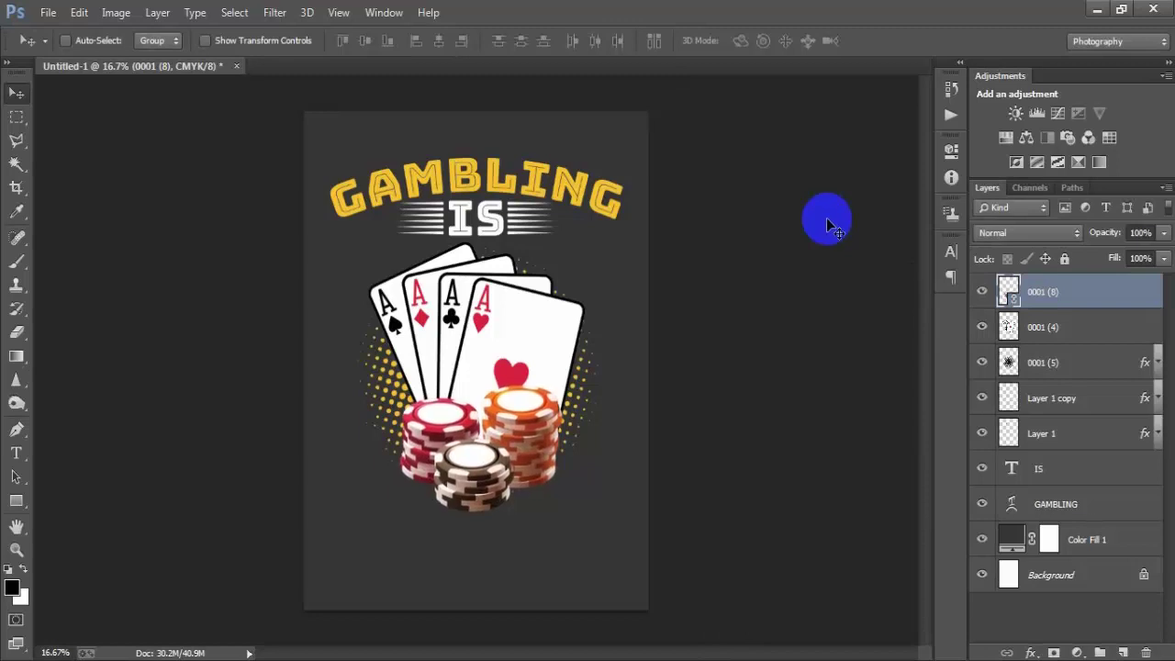
key(Down)
key(Up)
key(Down)
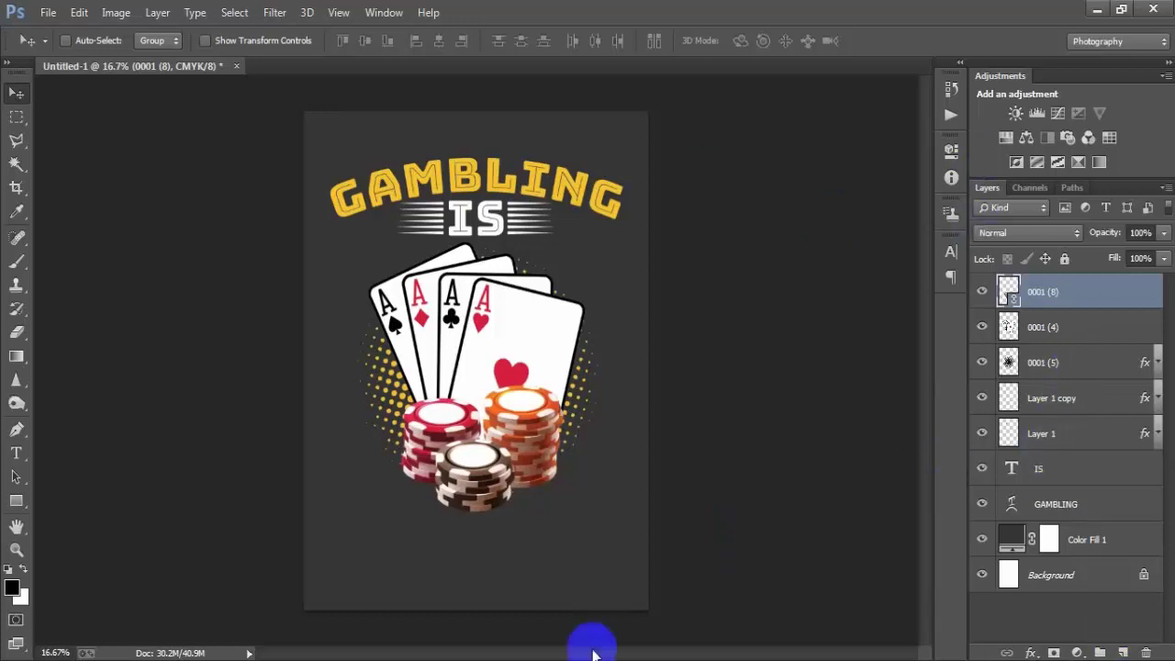
- Place the money bills image 0001 (9) above the halftone layer, scaled to about 63% and moved up
click(1074, 367)
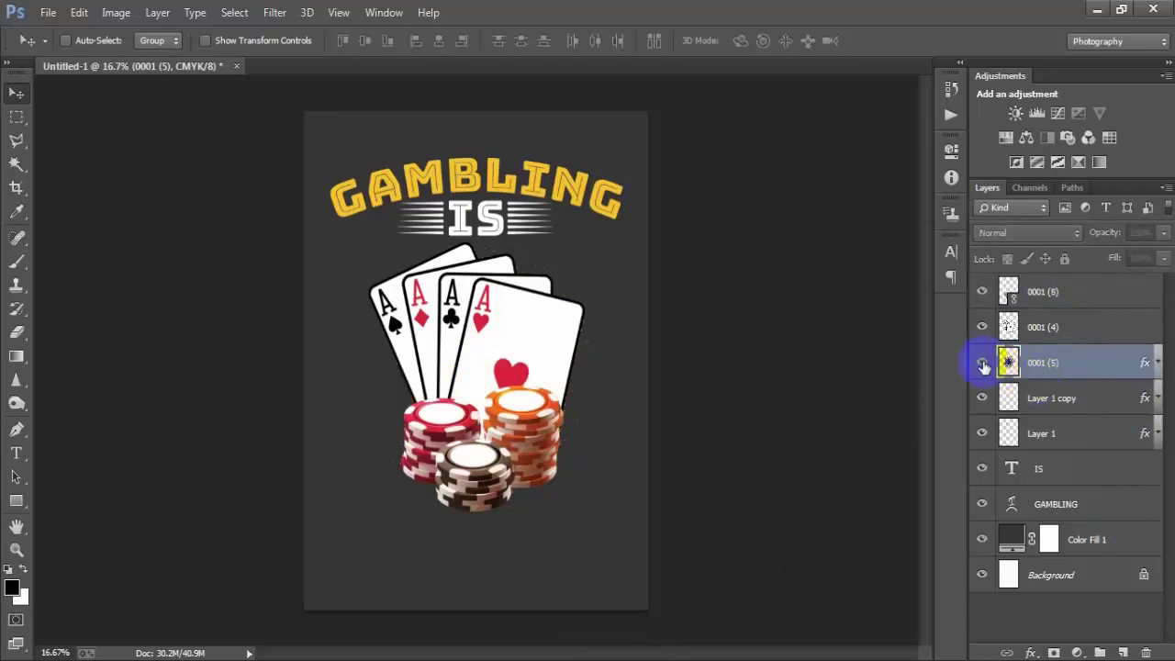
click(47, 12)
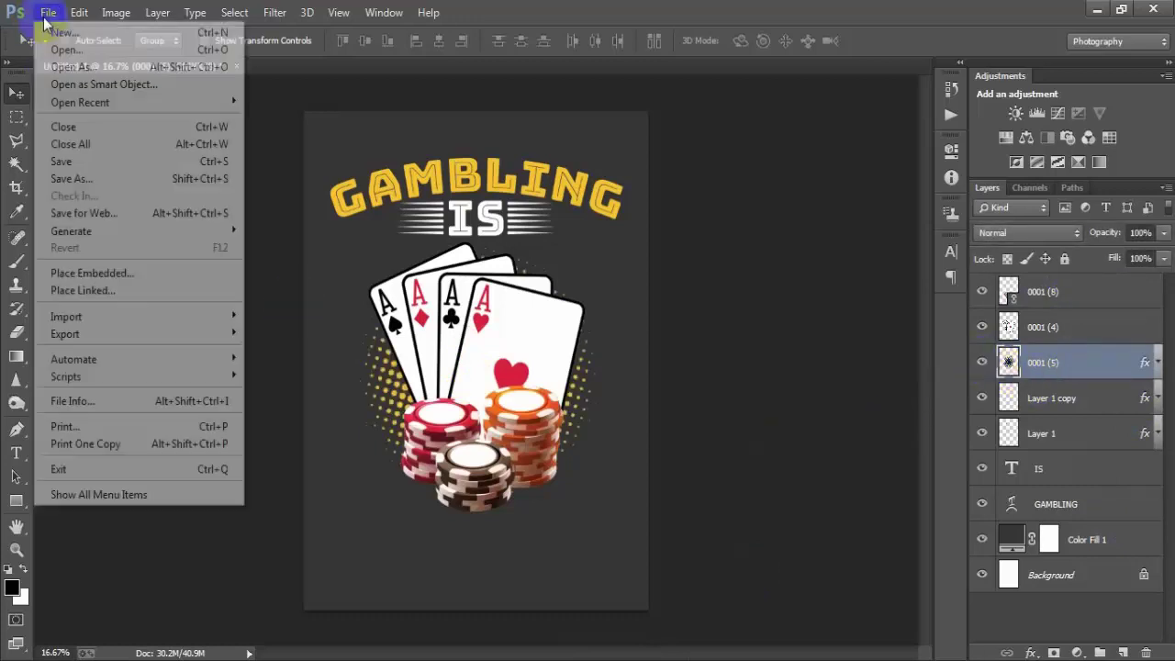
click(101, 290)
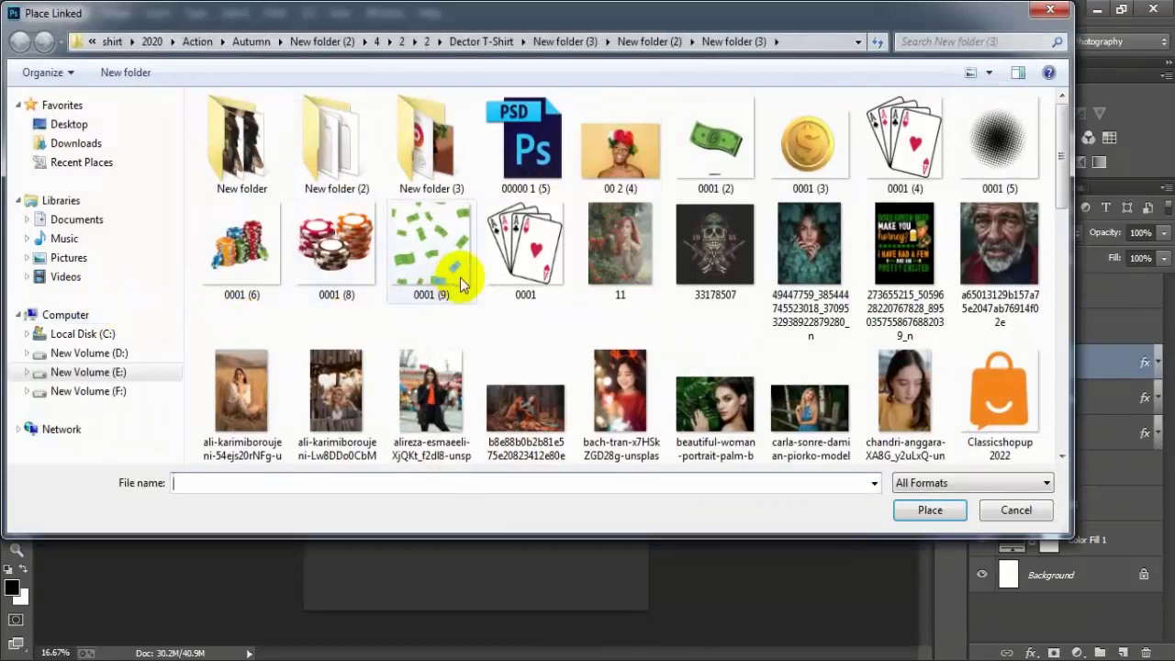
click(459, 275)
click(946, 511)
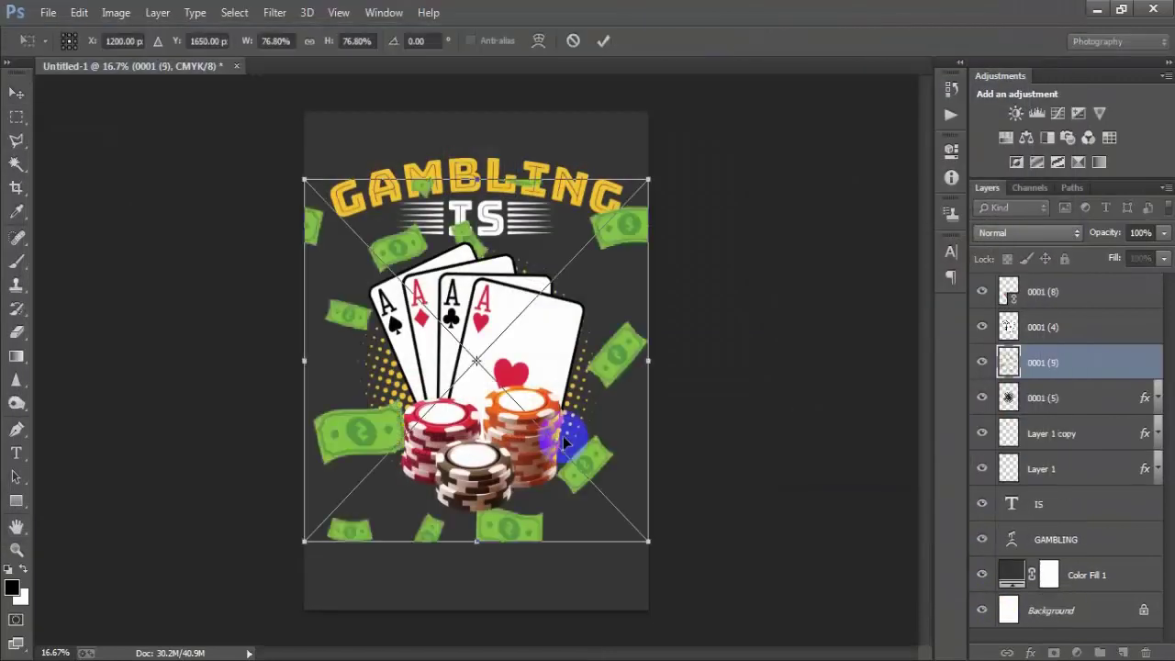
drag(643, 540, 608, 501)
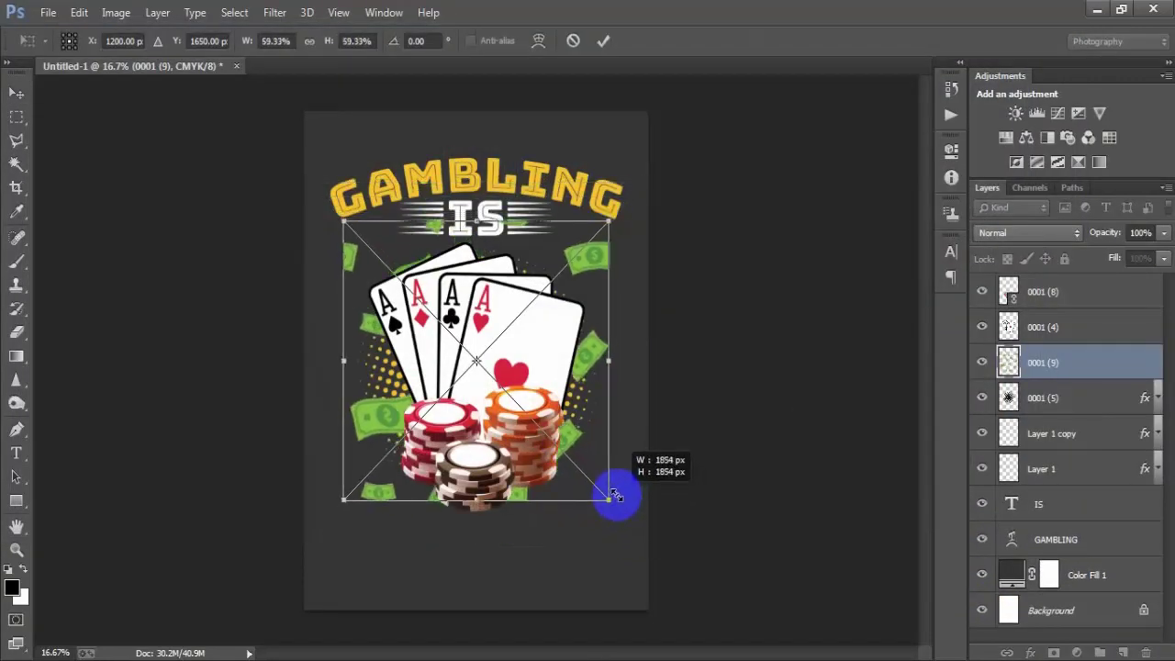
drag(568, 448, 569, 421)
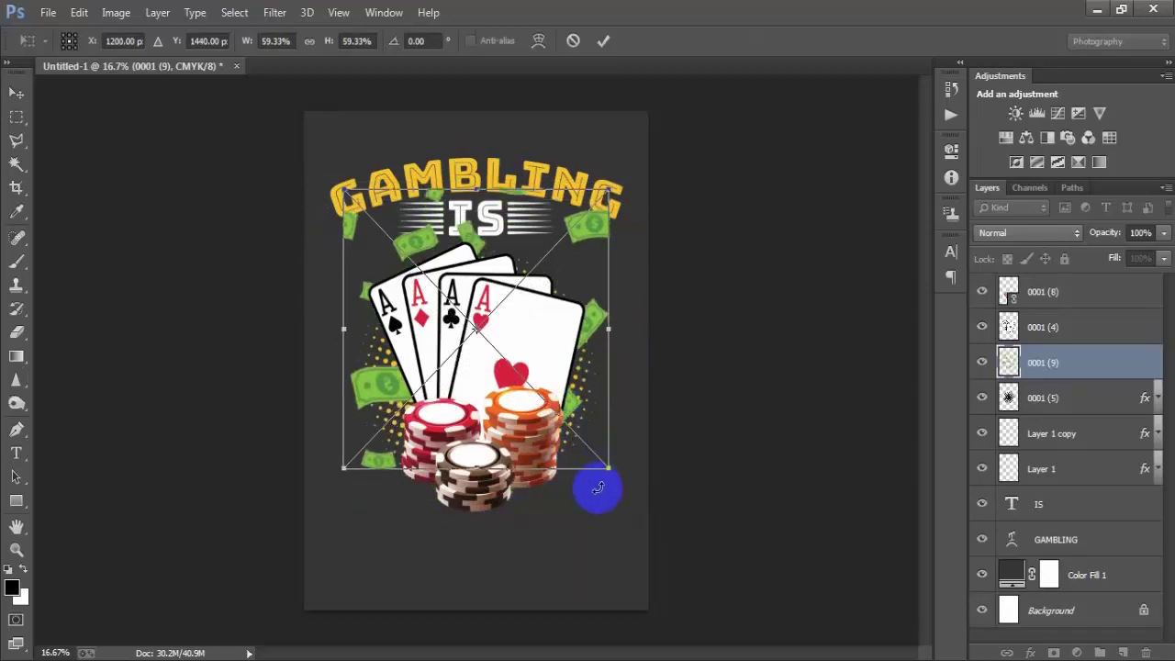
mouse_move(607, 470)
mouse_down()
mouse_move(617, 476)
mouse_move(587, 447)
mouse_up()
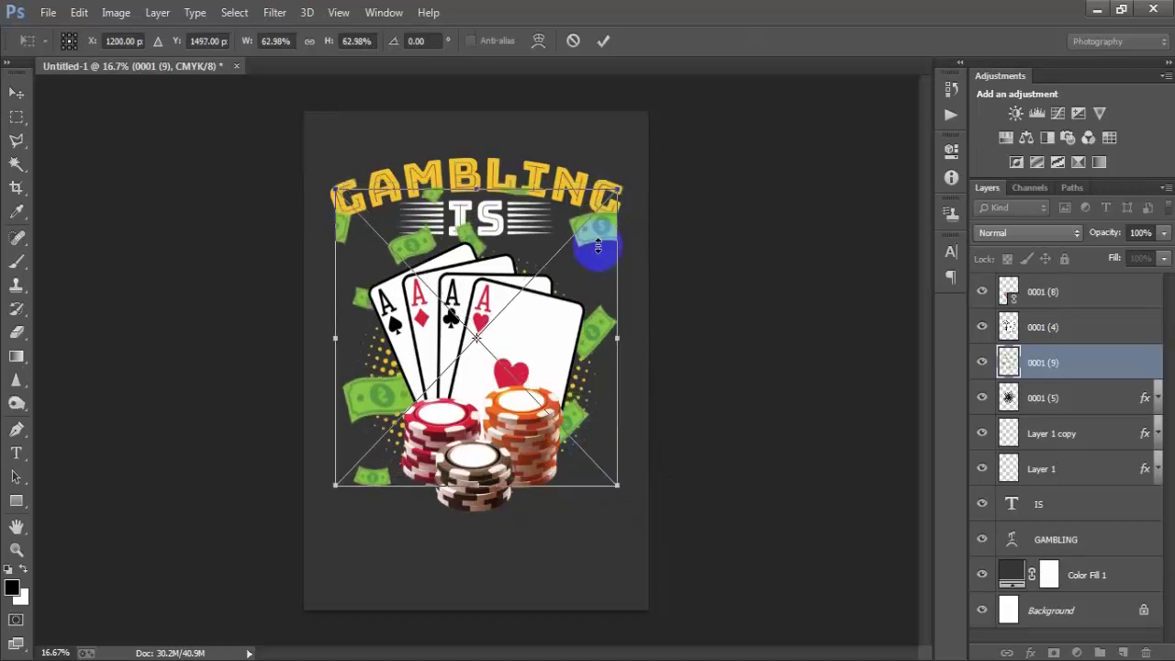
click(603, 40)
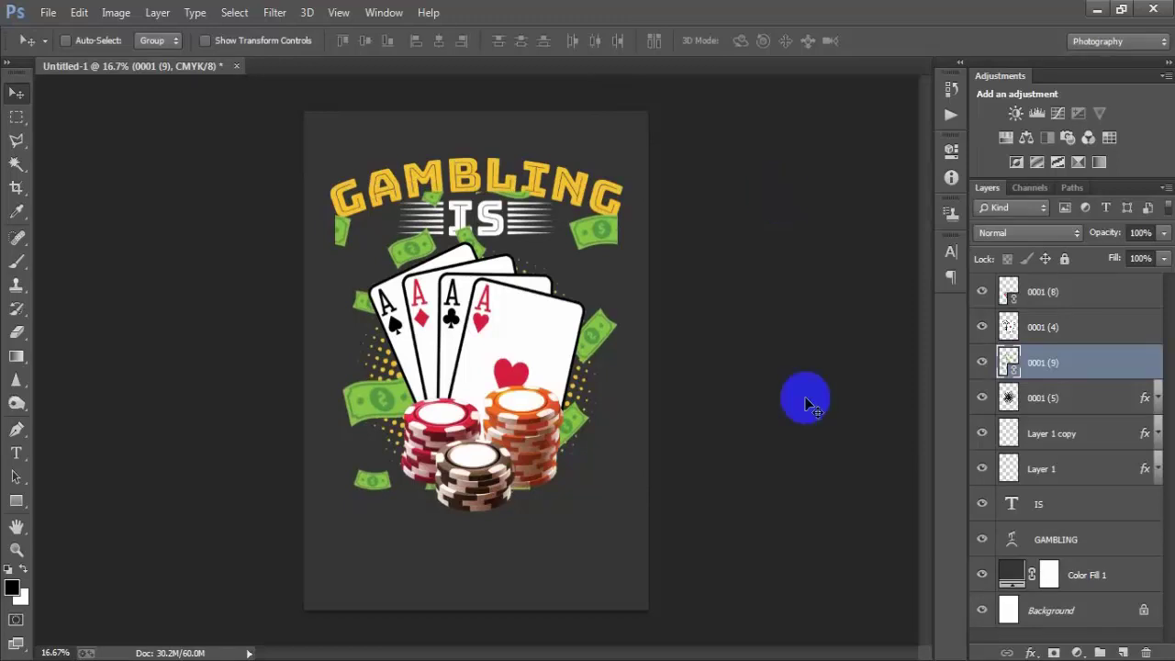
- Rasterize the money bills layer 0001 (9)
right_click(1138, 362)
click(817, 341)
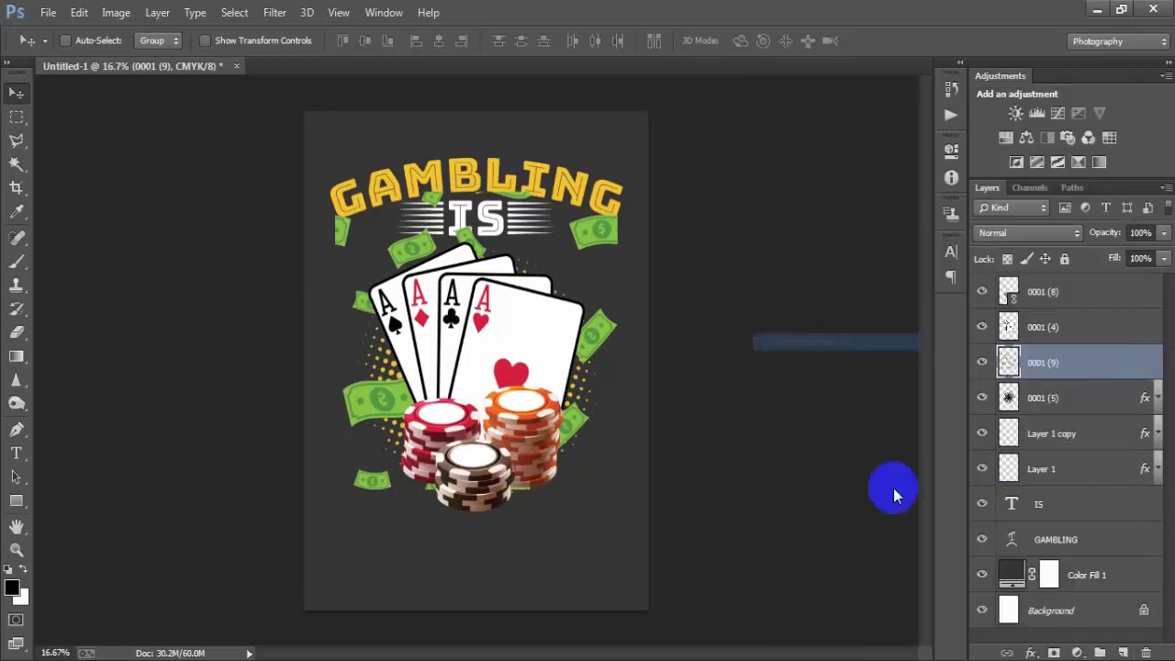
click(982, 361)
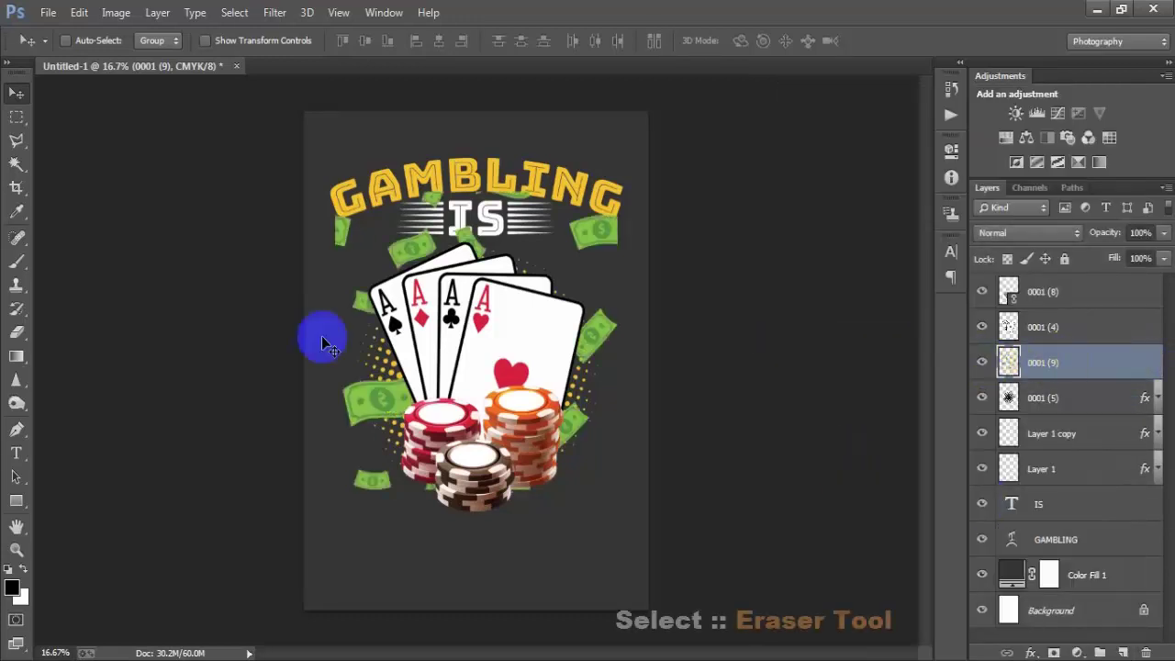
- Erase bills around the GAMBLING and IS lettering with a 156 px, 0% hardness eraser
click(18, 332)
click(55, 336)
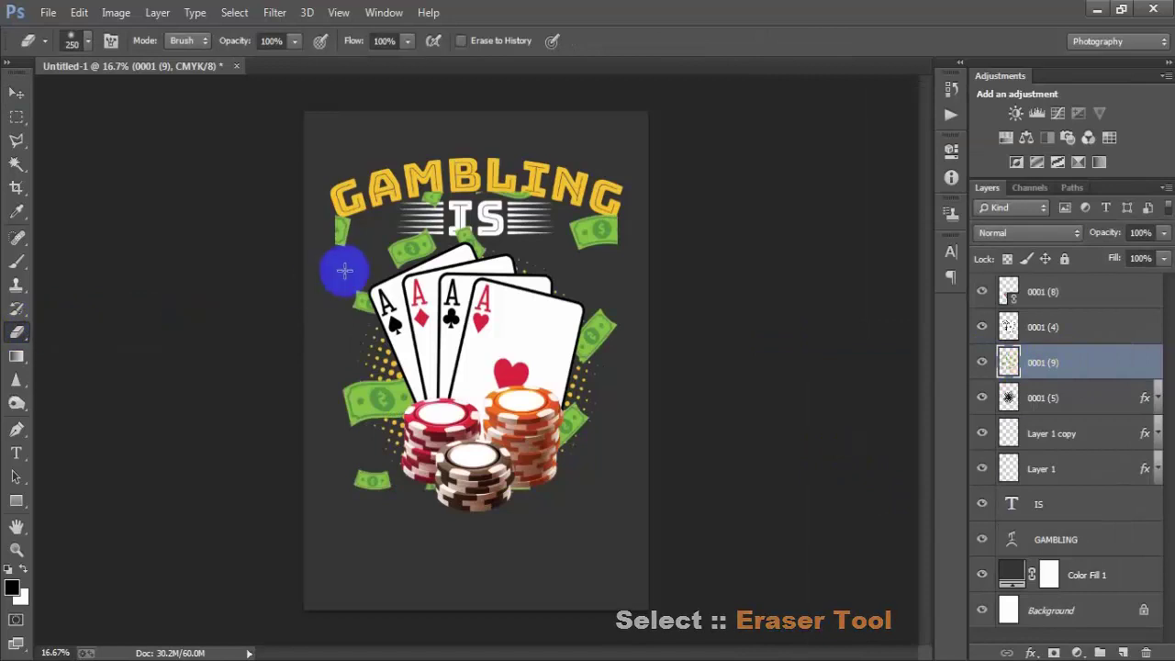
right_click(342, 266)
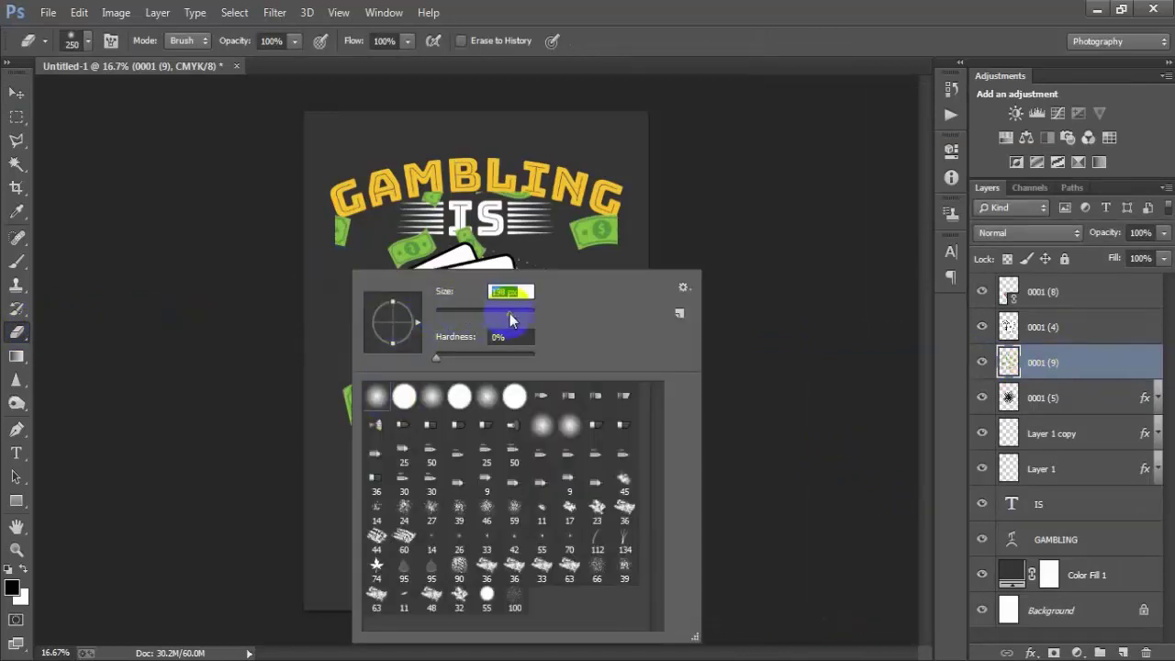
drag(511, 319, 516, 320)
click(551, 112)
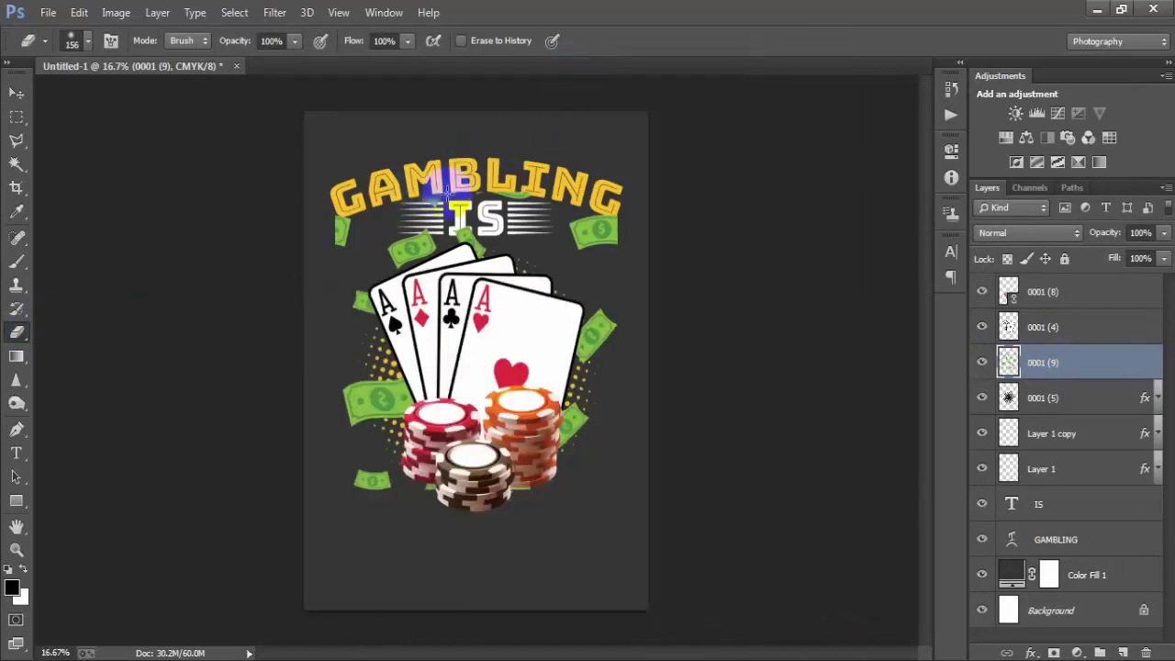
mouse_move(447, 192)
mouse_down()
mouse_move(514, 181)
mouse_move(334, 236)
mouse_move(328, 196)
mouse_move(616, 210)
mouse_move(560, 240)
mouse_move(596, 215)
mouse_move(597, 241)
mouse_move(564, 244)
mouse_move(598, 253)
mouse_move(569, 259)
mouse_move(608, 211)
mouse_move(422, 150)
mouse_move(519, 174)
mouse_up()
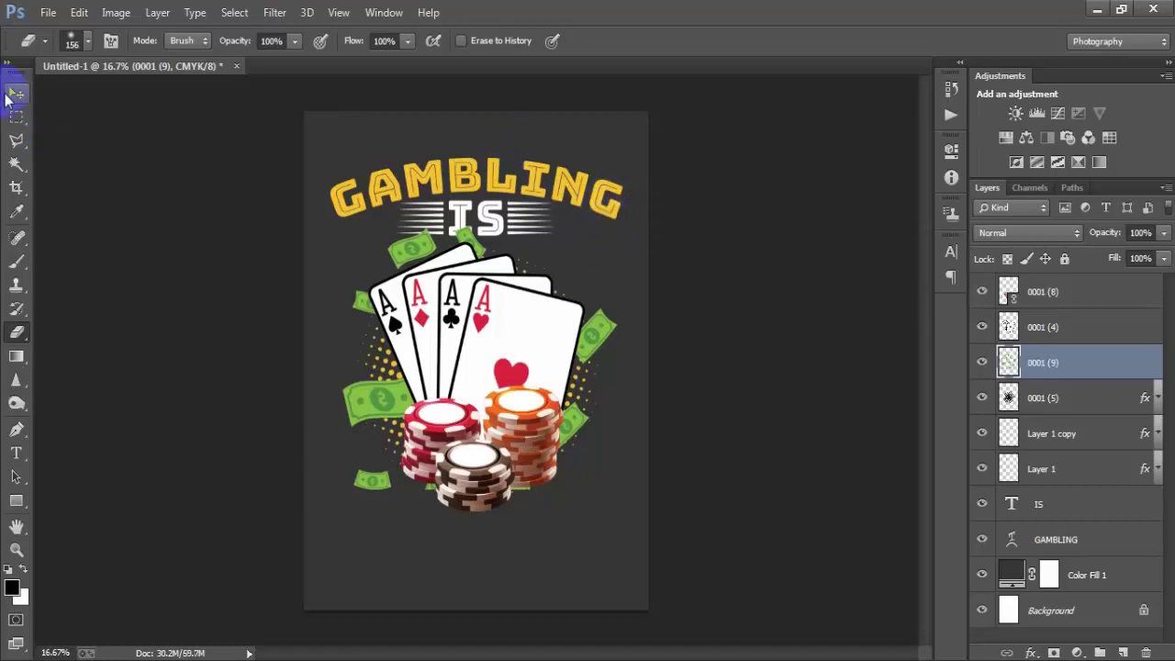
click(16, 93)
- Place the single money bill image 0001 (2) into the poster
click(48, 12)
click(103, 290)
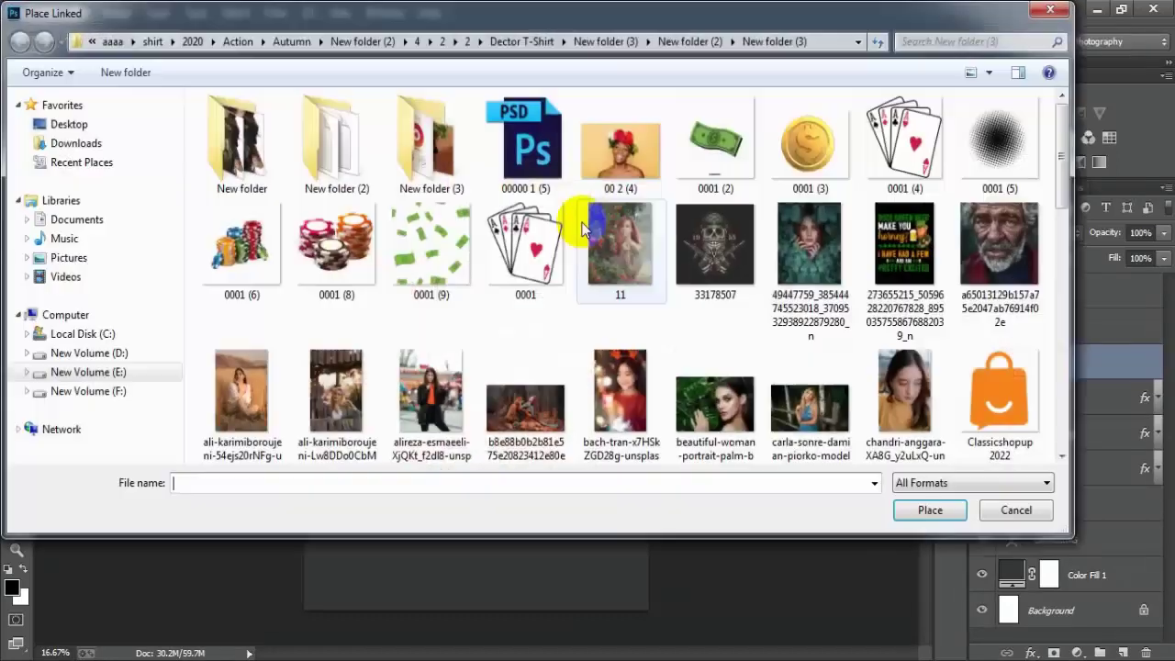
click(702, 152)
click(925, 511)
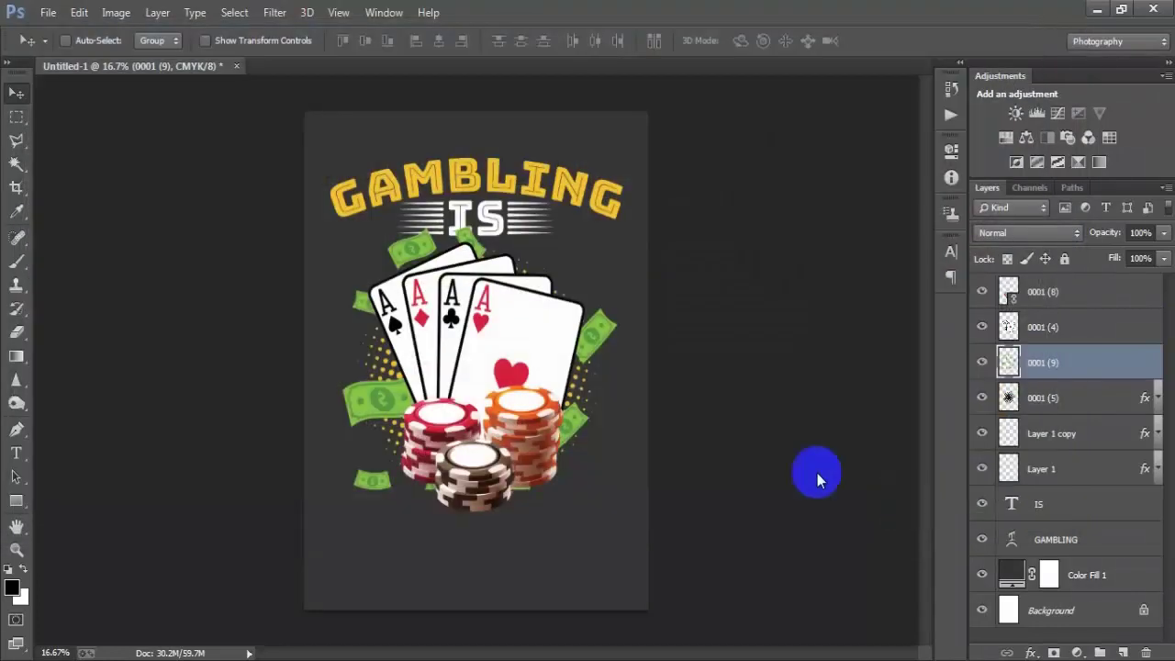
click(603, 40)
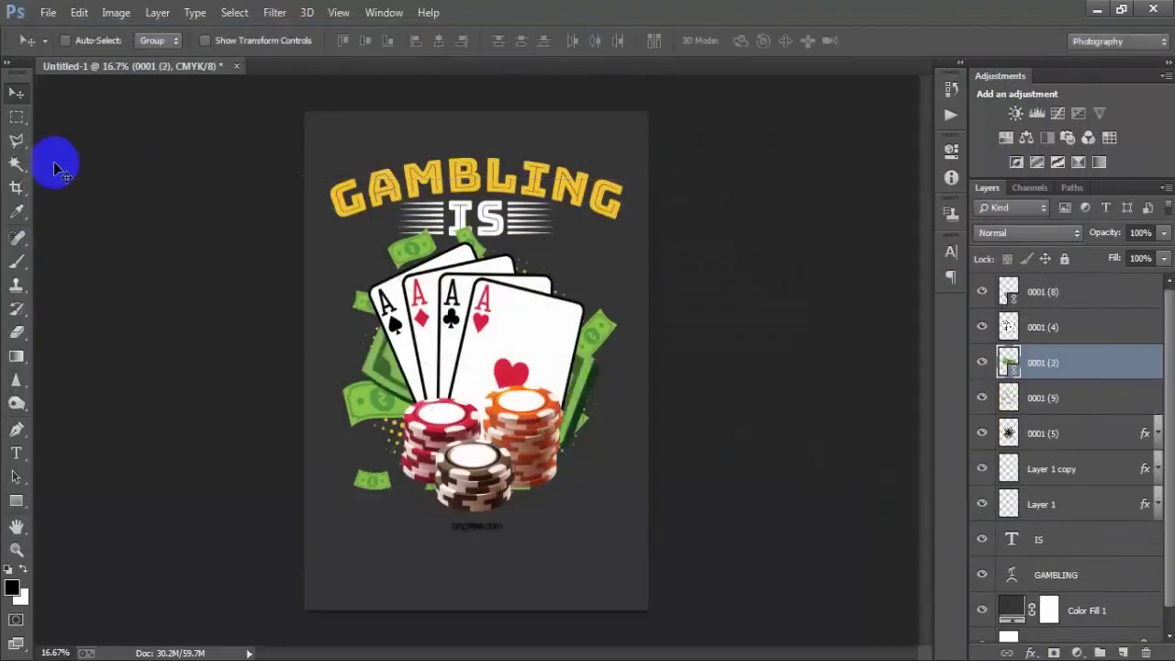
- Rasterize the bill layer and delete its pngtree.com watermark
click(17, 117)
right_click(1101, 366)
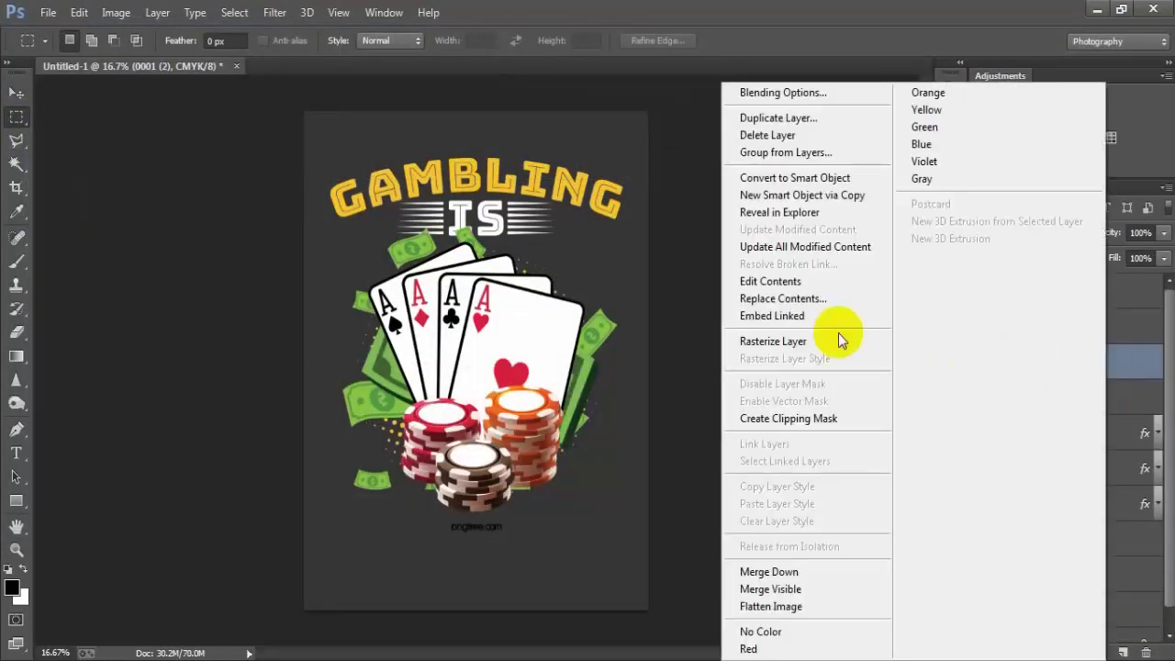
click(821, 336)
drag(431, 512, 521, 541)
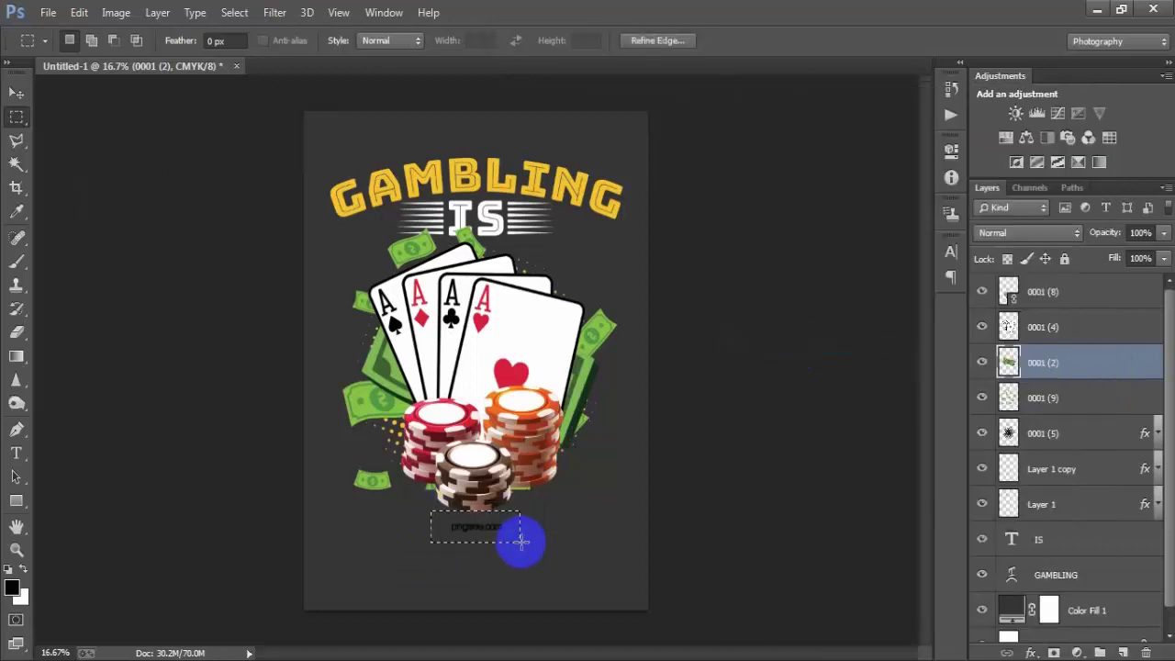
key(Delete)
click(551, 550)
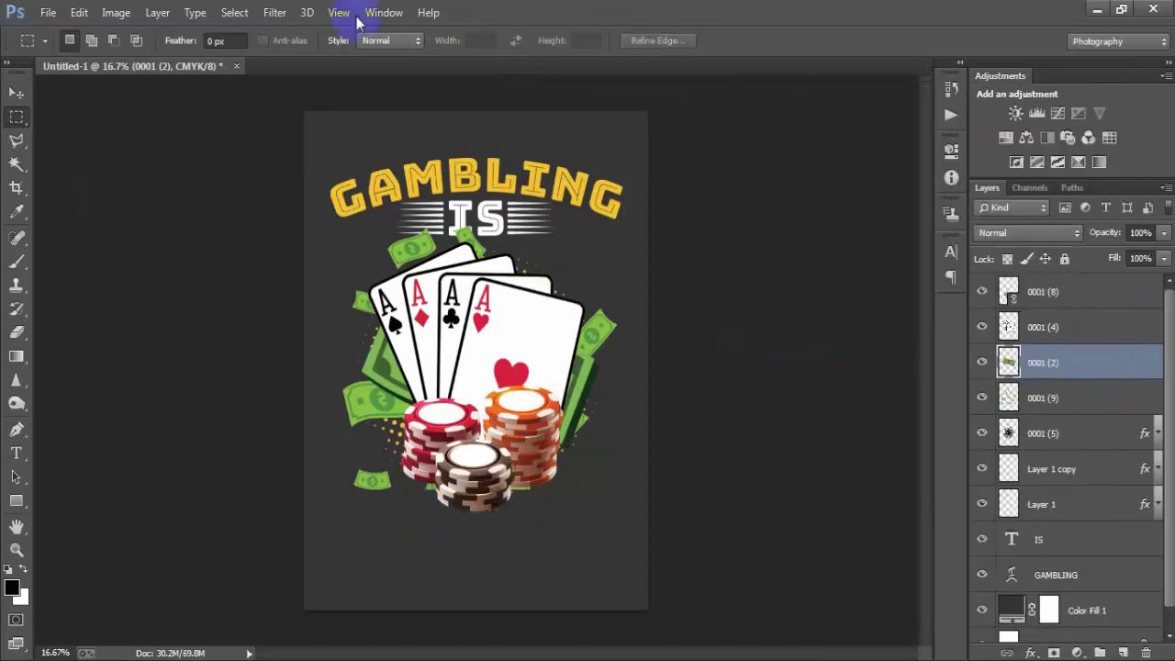
click(22, 95)
- Move the bill beside IS, scale it to about 22% and tilt it about -22 degrees
drag(402, 324, 528, 225)
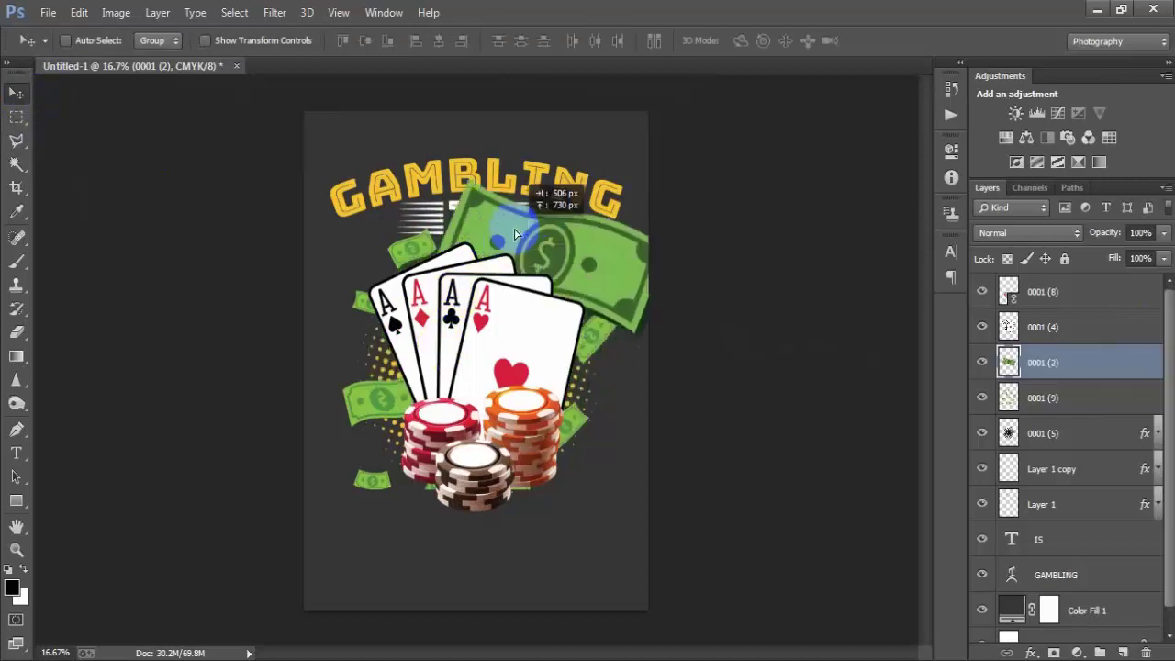
key(ctrl+t)
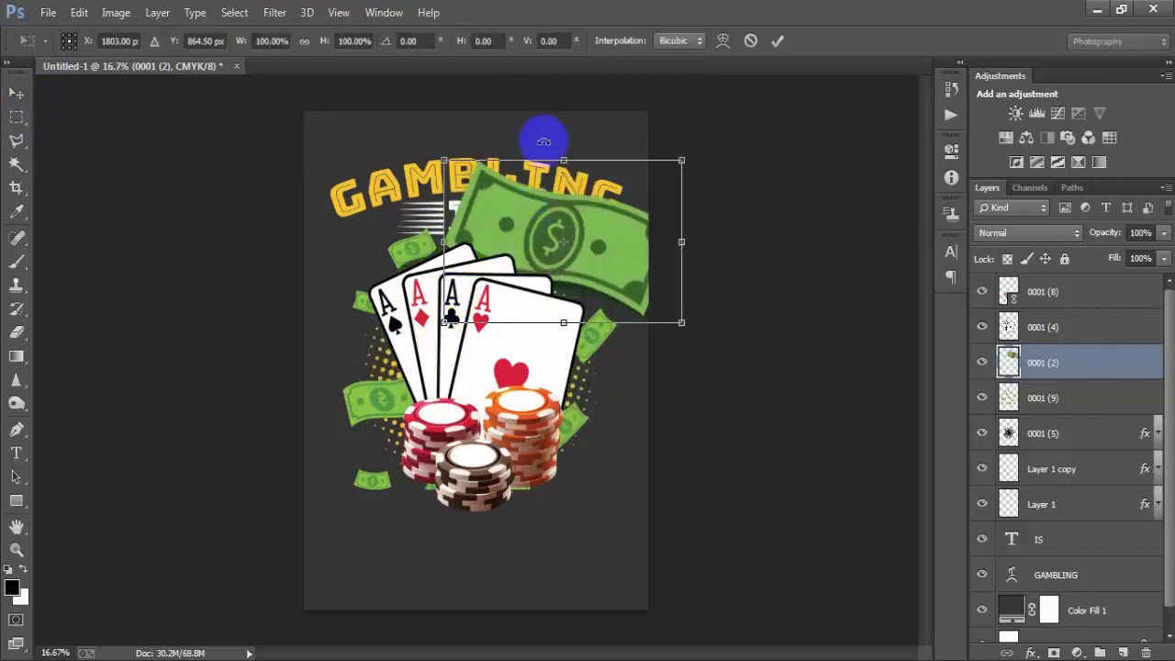
mouse_move(680, 321)
mouse_down()
mouse_move(584, 273)
mouse_move(599, 307)
mouse_up()
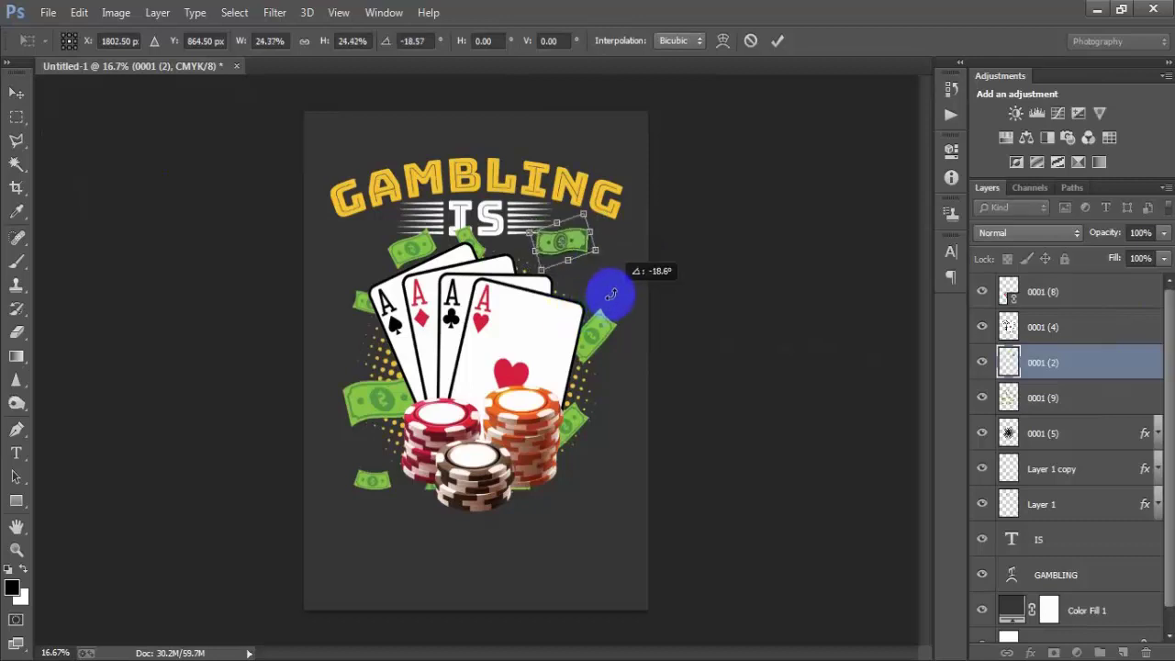
drag(576, 241, 602, 227)
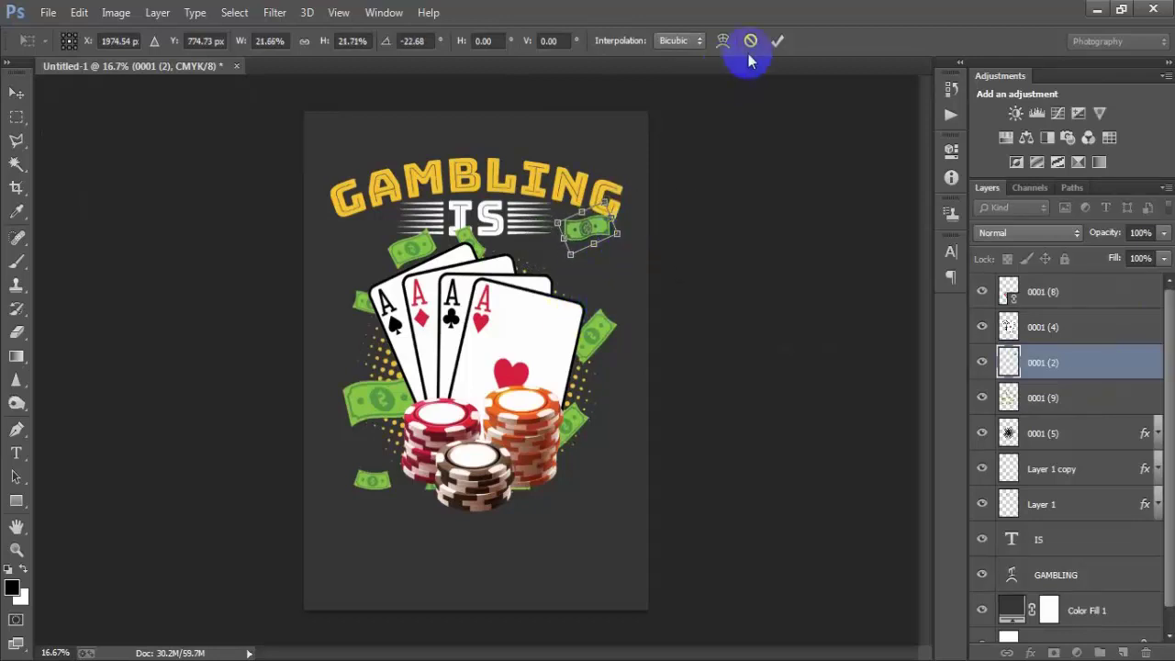
click(777, 43)
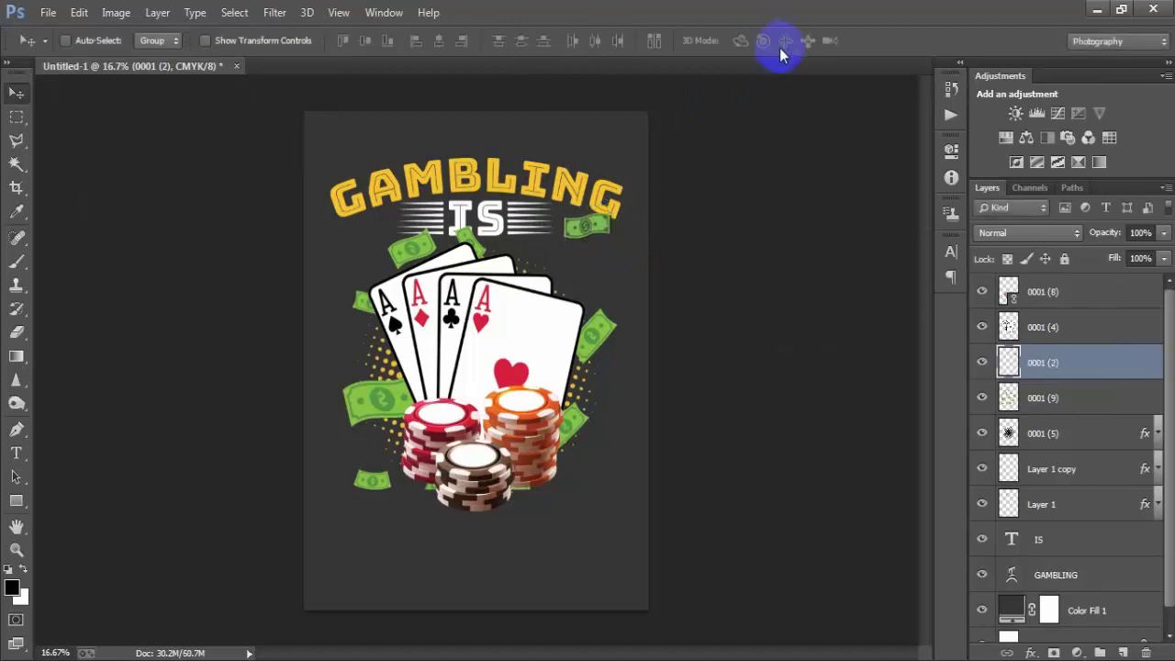
- Duplicate the bill, move the copy to the cards' right edge and rotate it to about 157 degrees
key(ctrl+j)
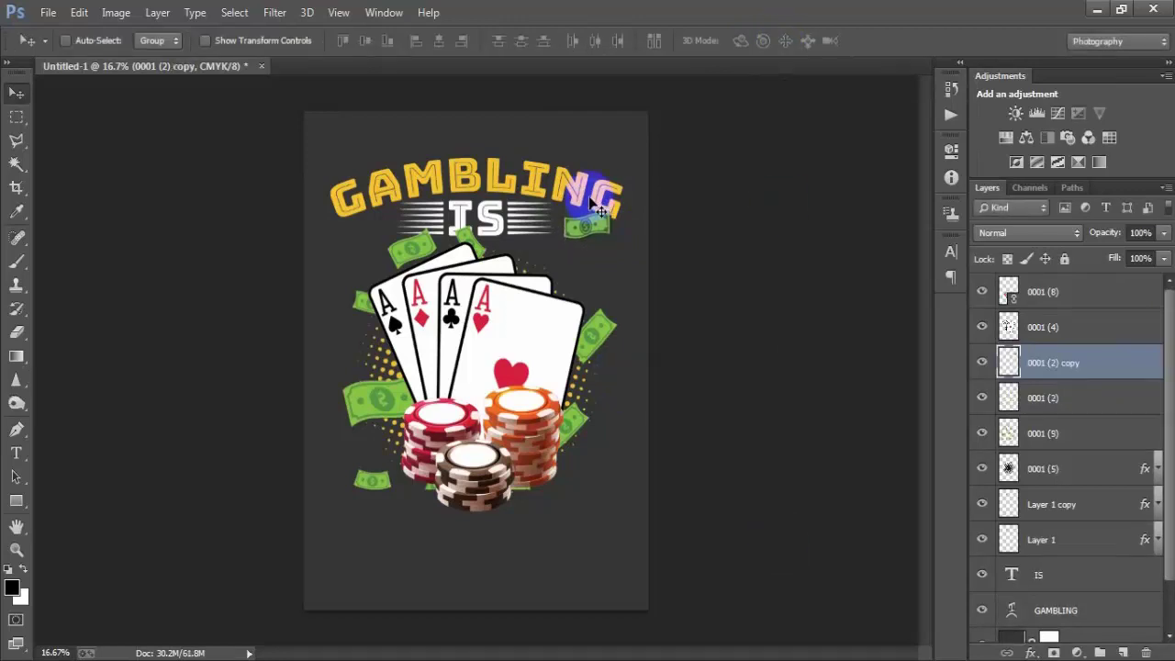
drag(589, 203, 562, 257)
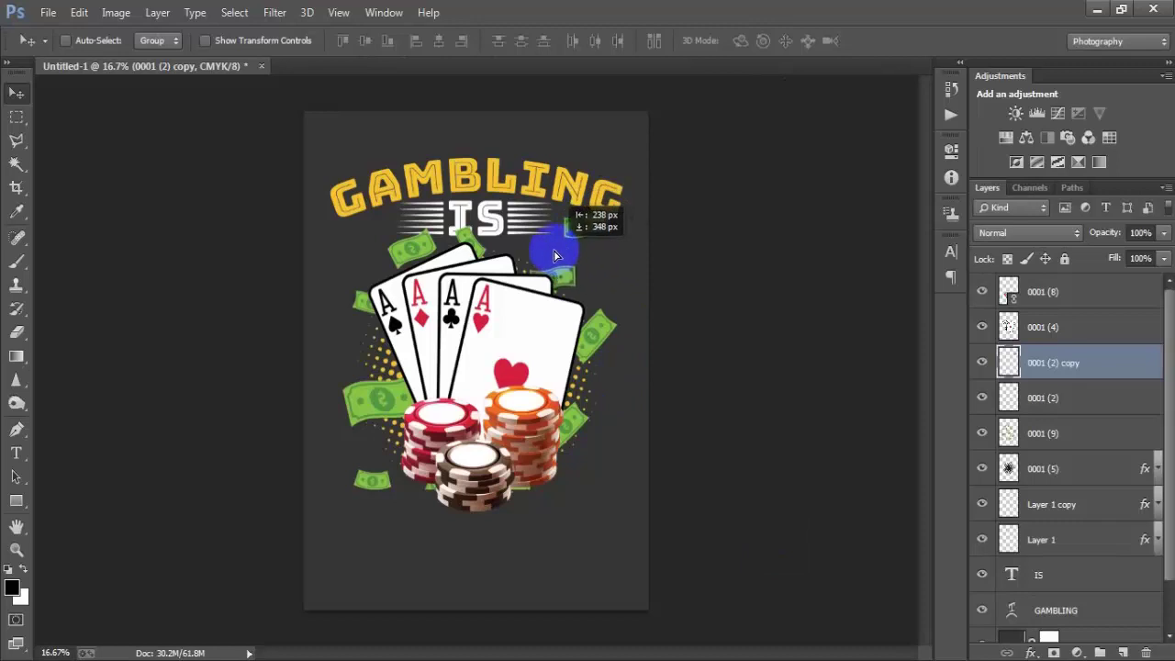
mouse_move(561, 257)
mouse_down()
mouse_move(588, 333)
mouse_move(332, 363)
mouse_up()
key(ctrl+t)
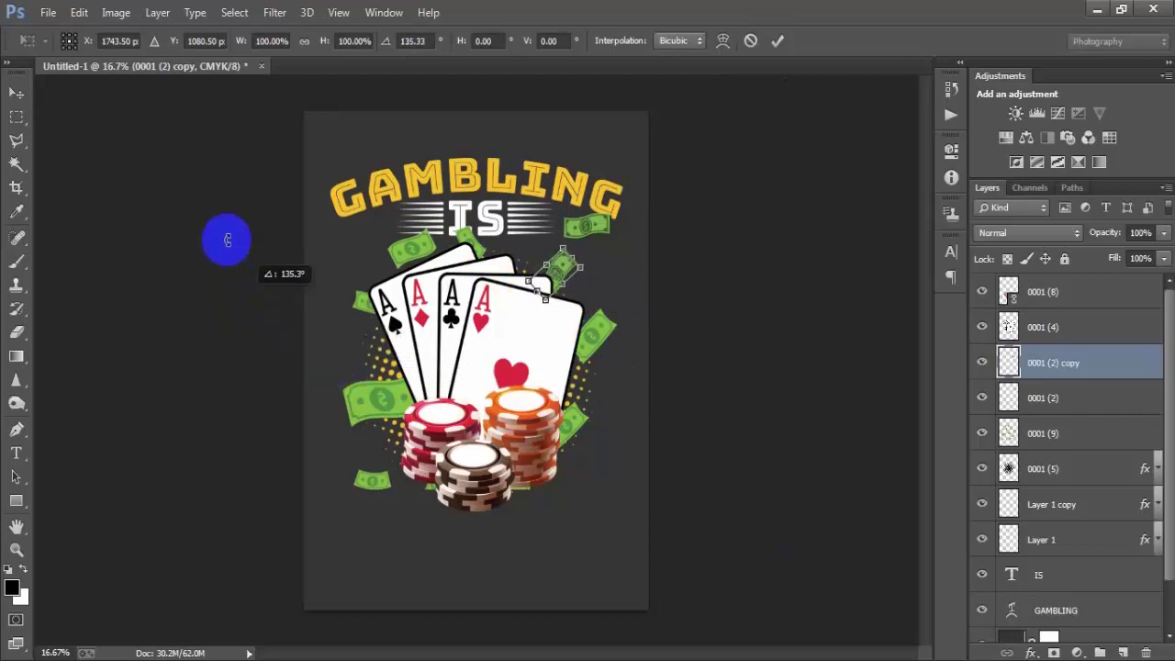
drag(331, 362, 228, 241)
drag(541, 314, 534, 308)
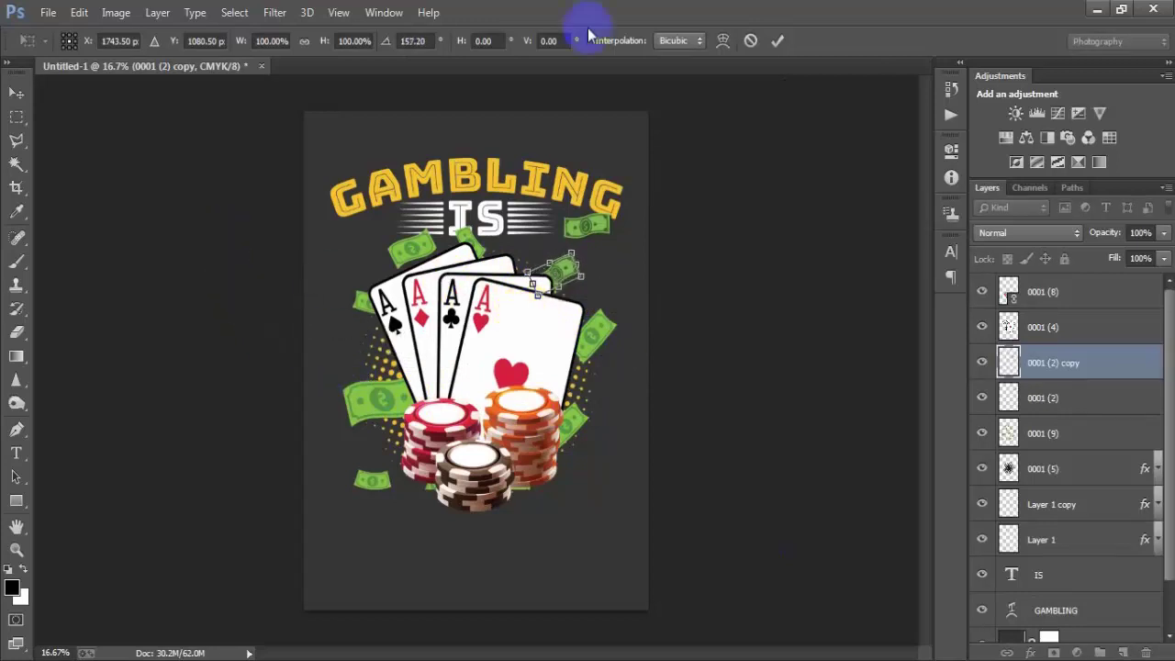
click(778, 41)
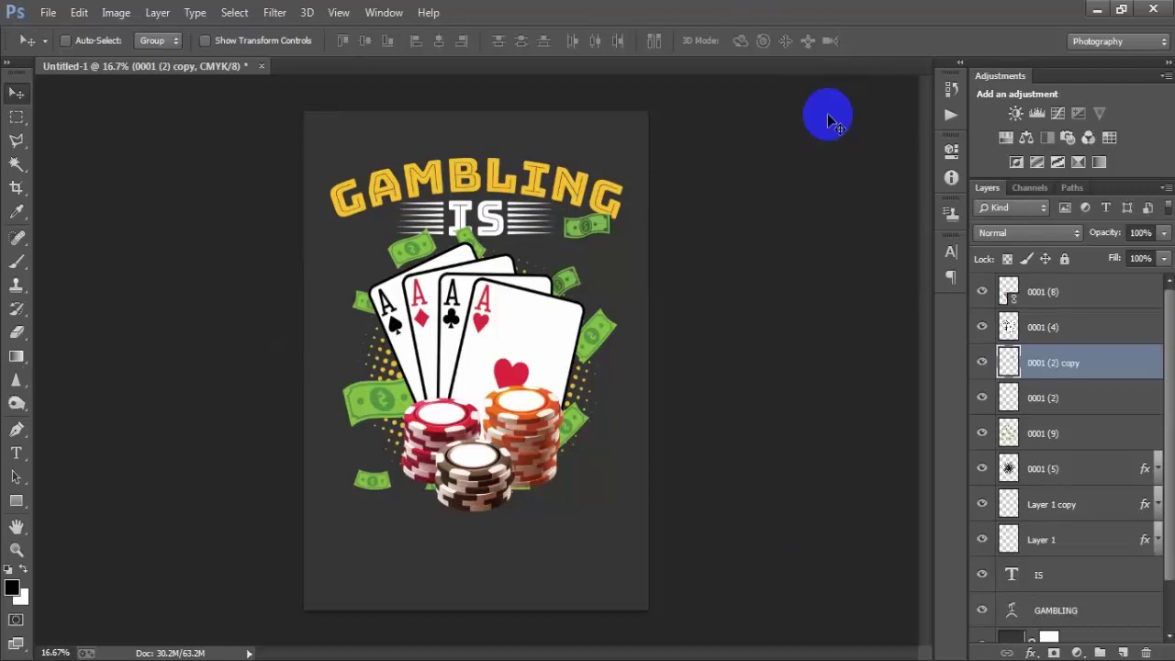
- Add two more bill copies, one near the chips and one beside the cards
drag(557, 285, 528, 488)
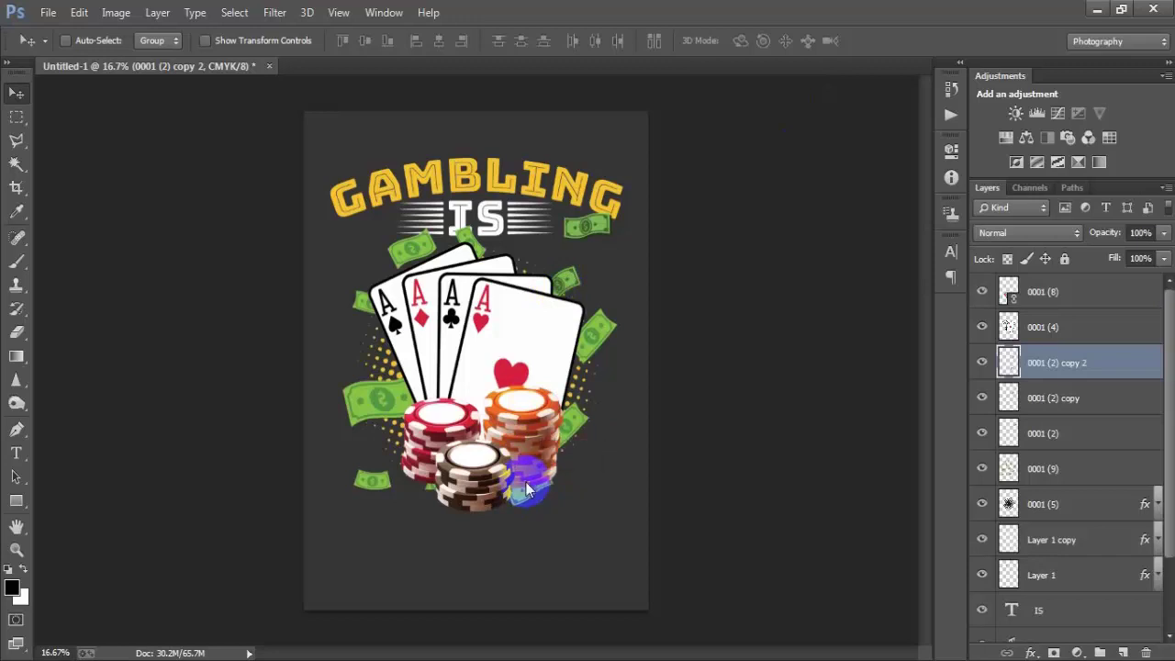
key(ctrl+j)
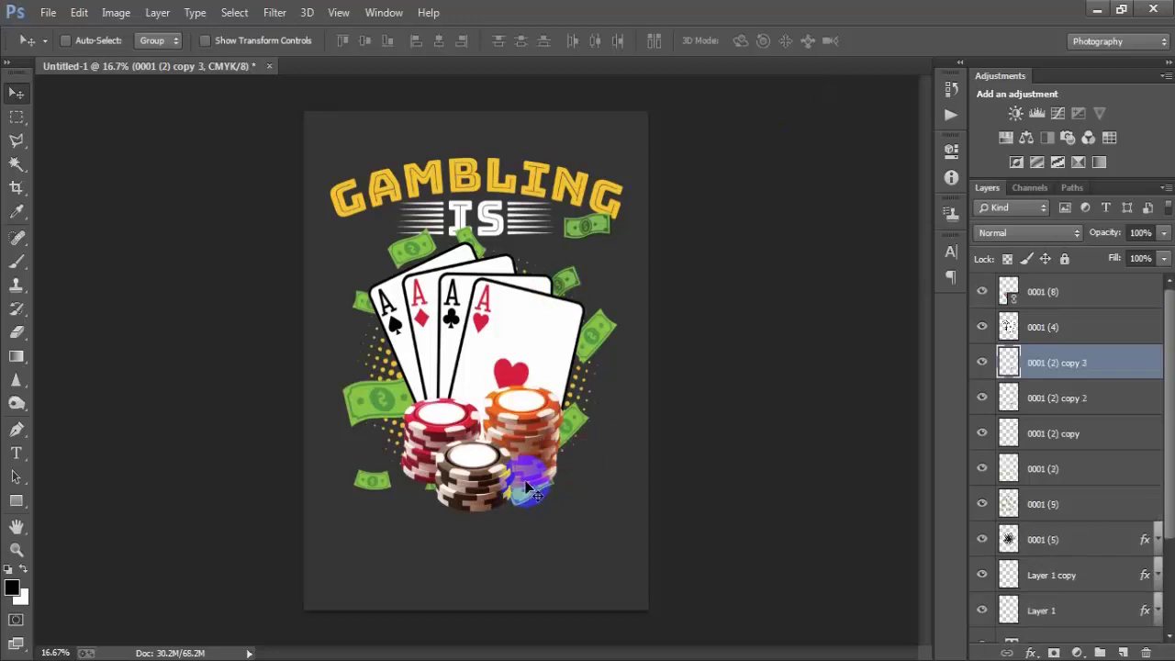
mouse_move(528, 494)
mouse_down()
mouse_move(606, 390)
mouse_move(595, 390)
mouse_up()
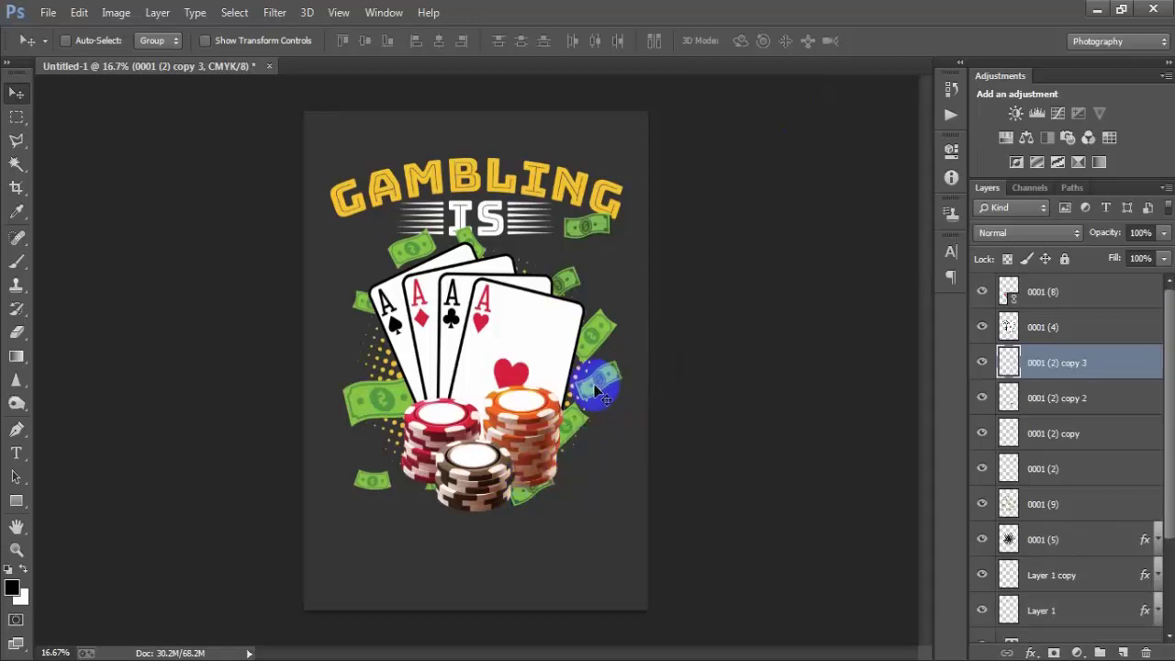
key(ctrl+t)
mouse_move(595, 390)
mouse_down()
mouse_move(627, 407)
mouse_move(619, 395)
mouse_up()
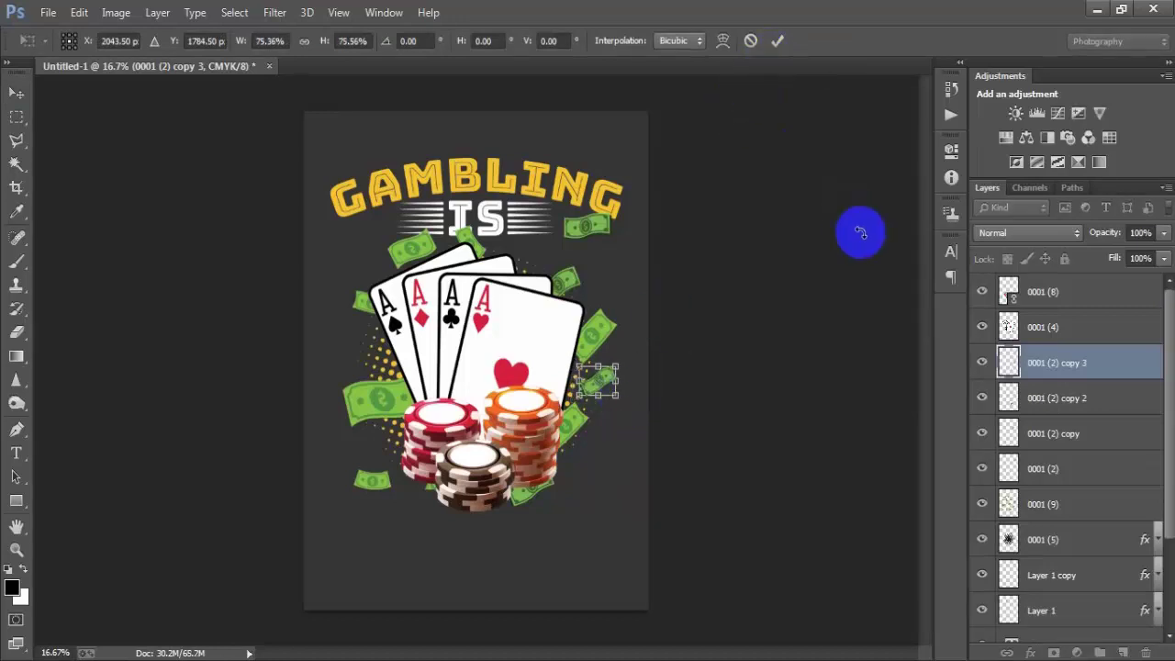
key(Return)
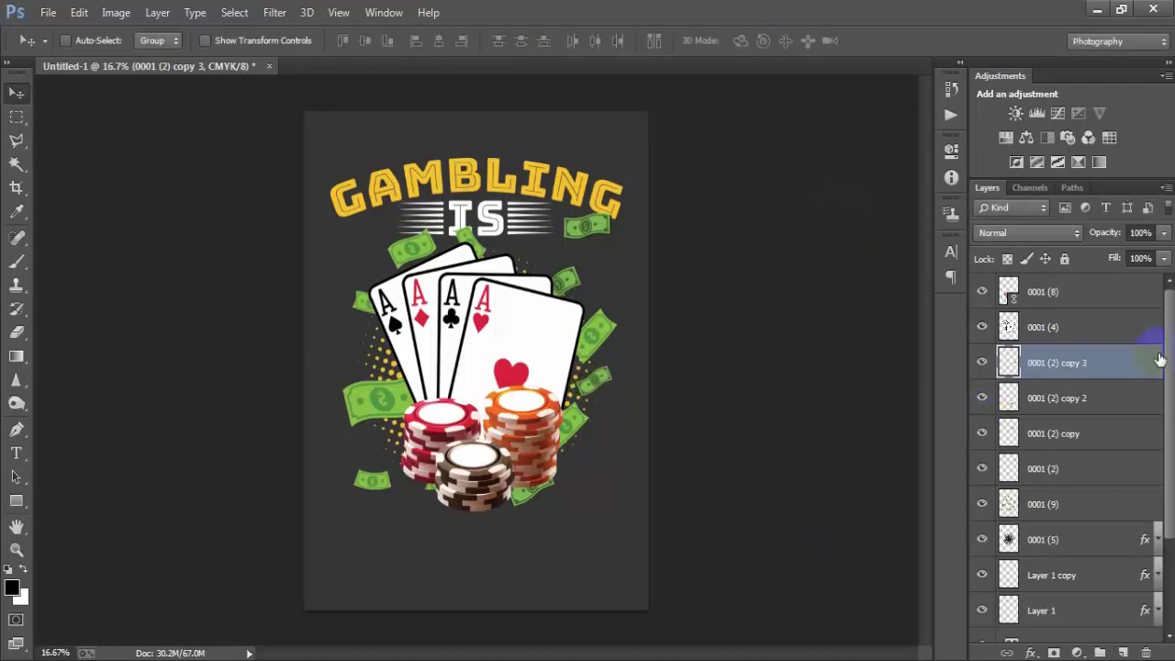
- Paste the CHEAPER THAN text as a new line near the poster bottom
click(1047, 291)
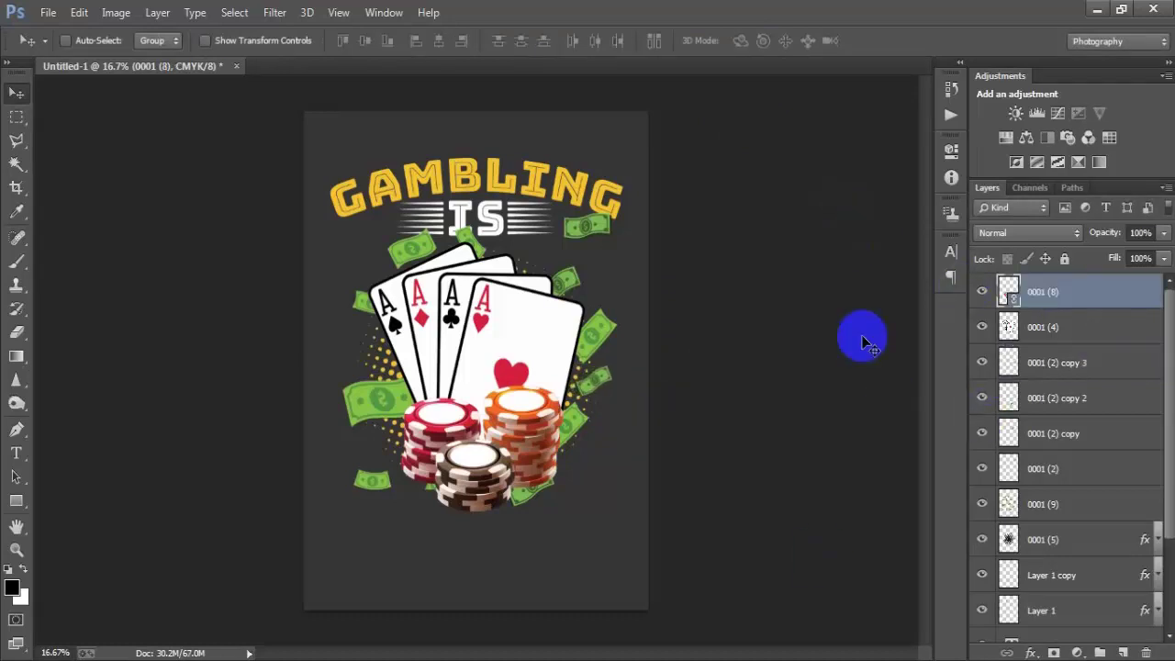
click(1123, 653)
click(364, 598)
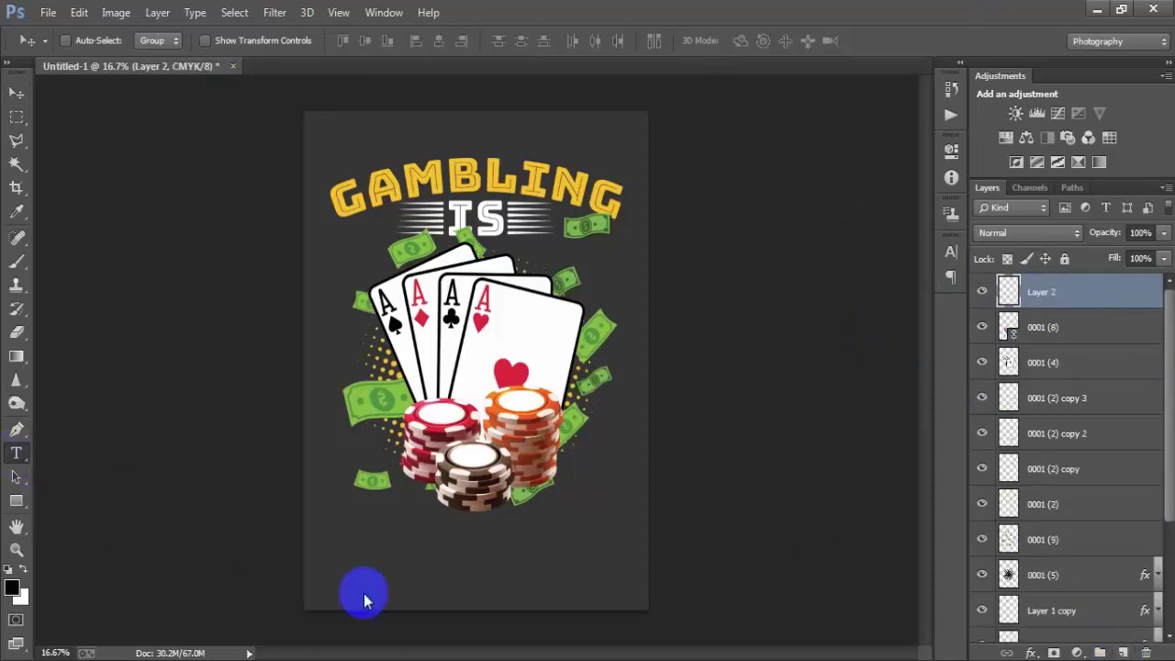
click(562, 578)
key(ctrl+v)
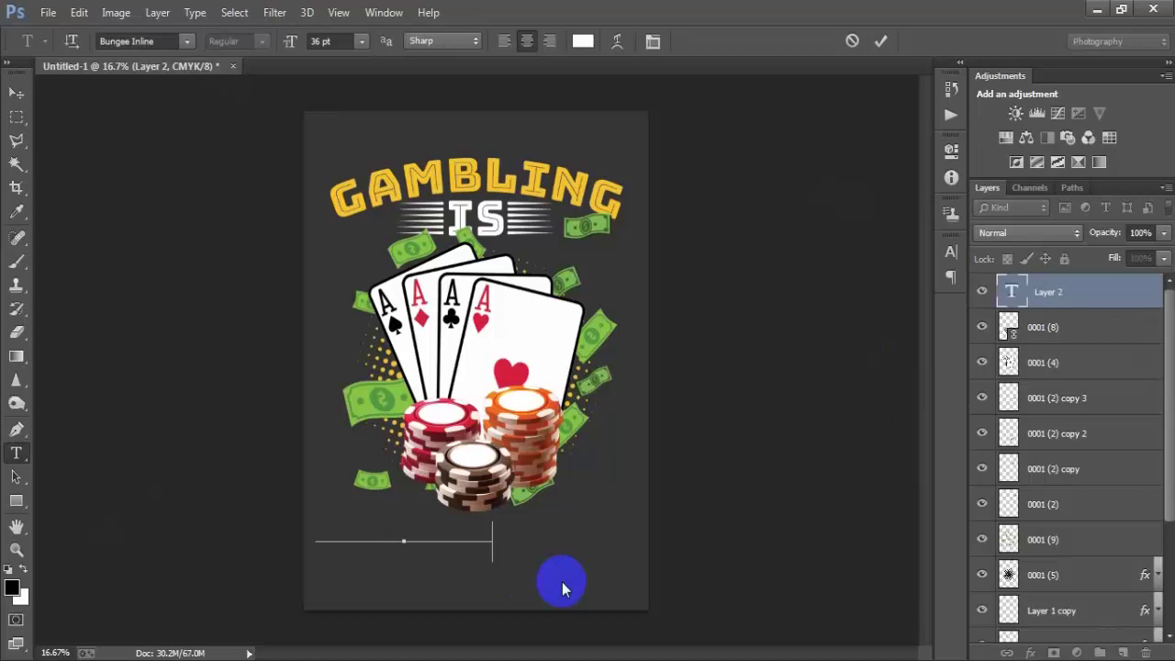
click(16, 93)
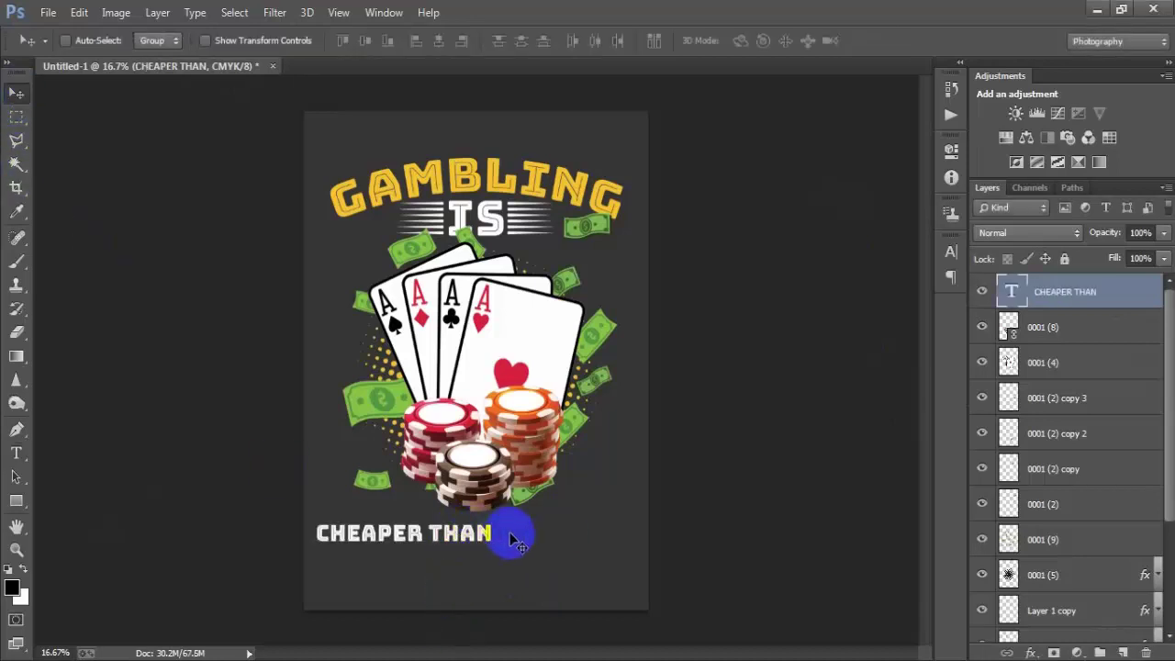
- Centre CHEAPER THAN beneath the chips and enlarge it to about 154%
mouse_move(453, 541)
mouse_down()
mouse_move(524, 542)
mouse_move(600, 569)
mouse_up()
key(ctrl+t)
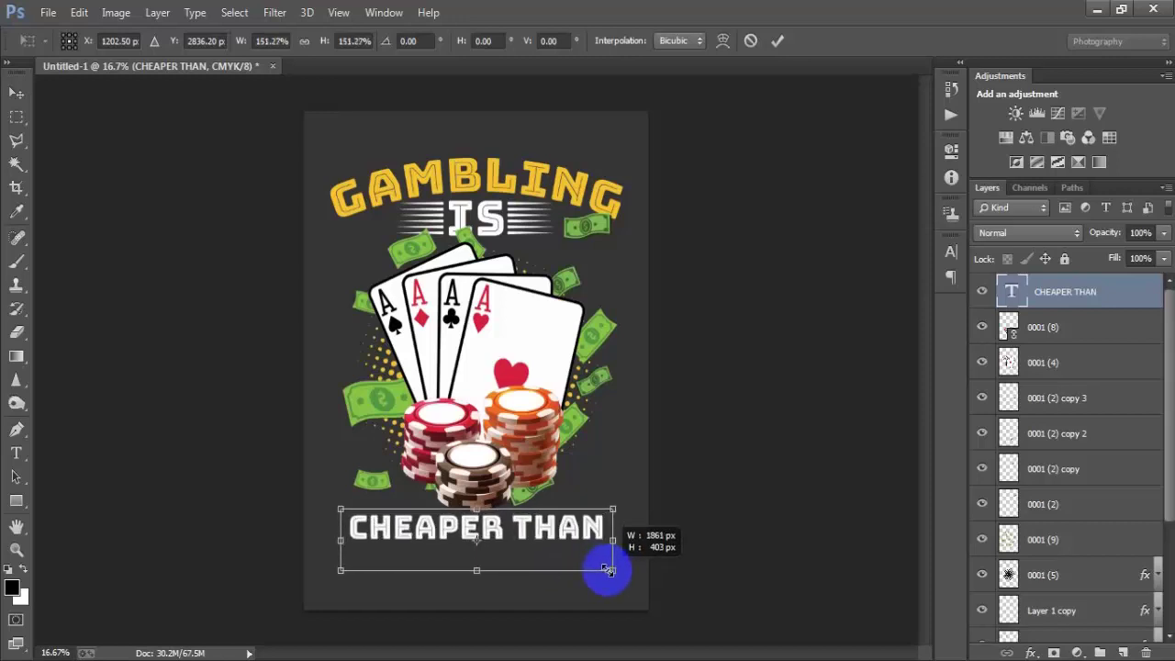
drag(600, 568, 613, 570)
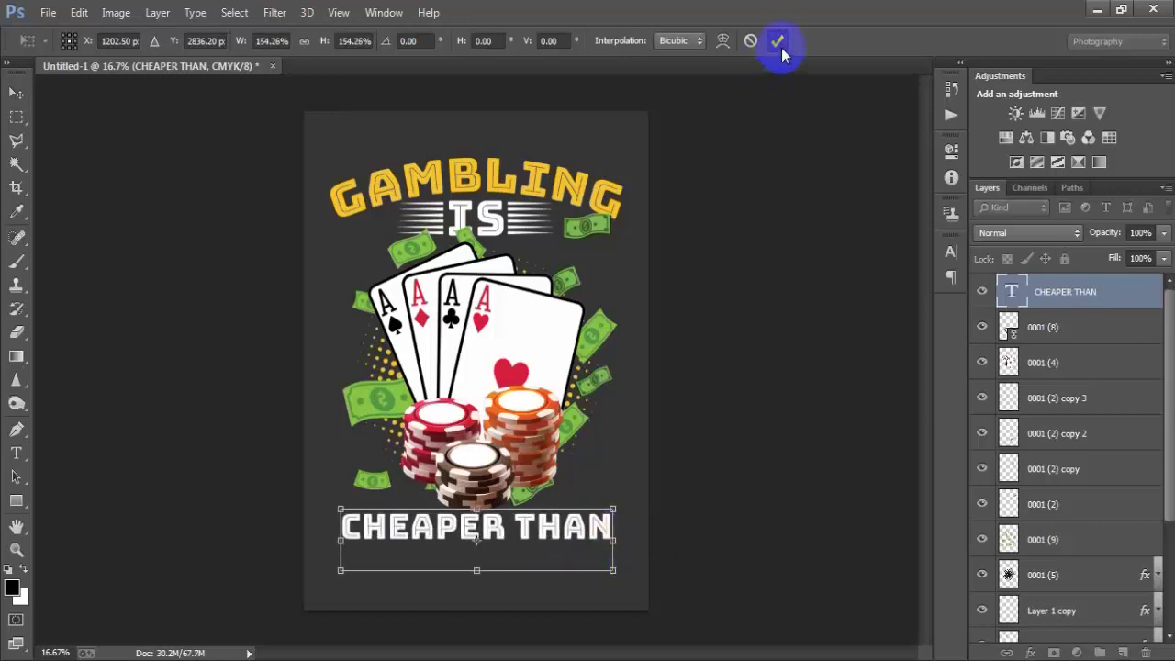
click(779, 46)
scroll(1047, 441, down, 3)
- Select the CHEAPER THAN text layer in the Layers panel
shift+click(1079, 626)
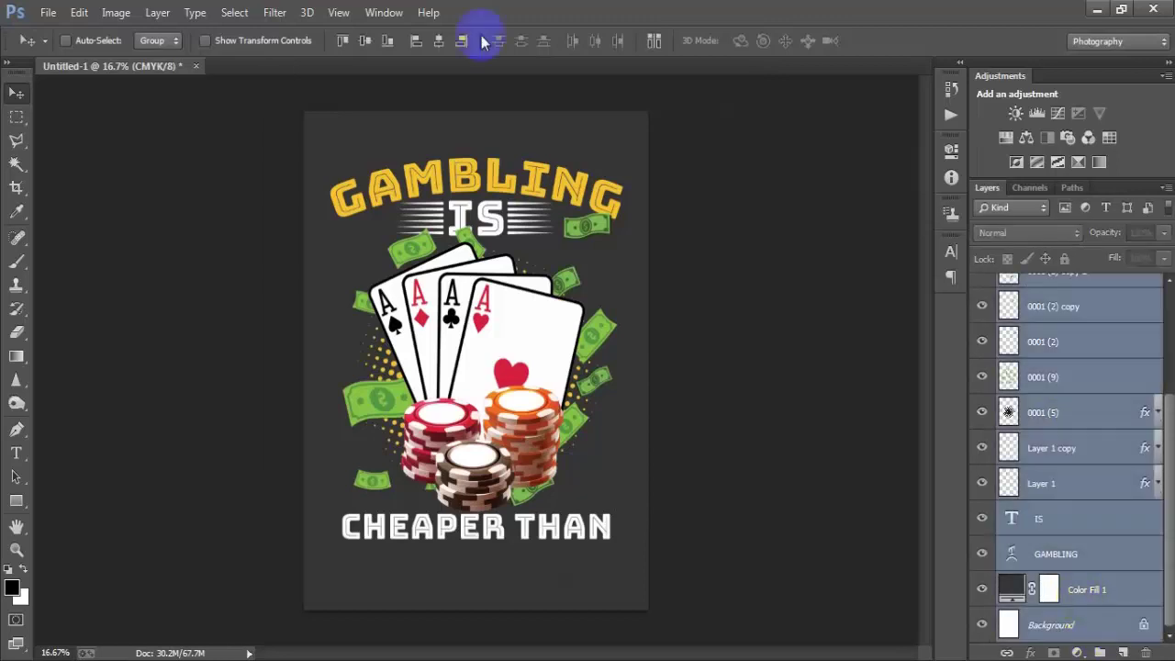
click(1092, 626)
scroll(1072, 533, up, 3)
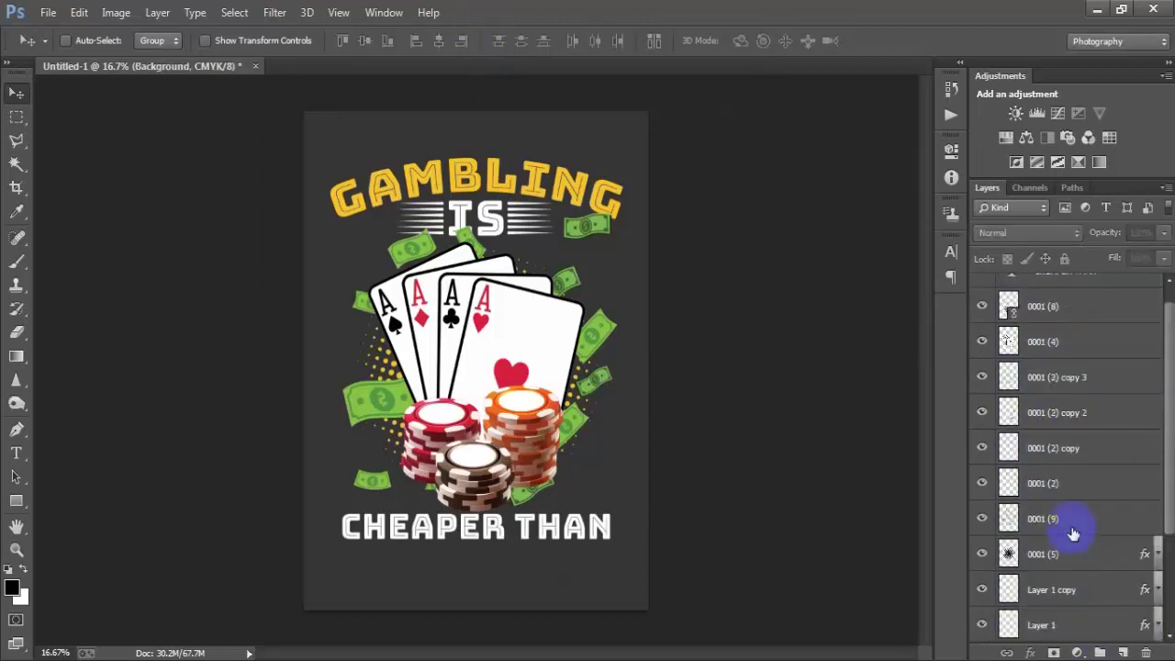
scroll(1037, 367, up, 3)
click(1058, 292)
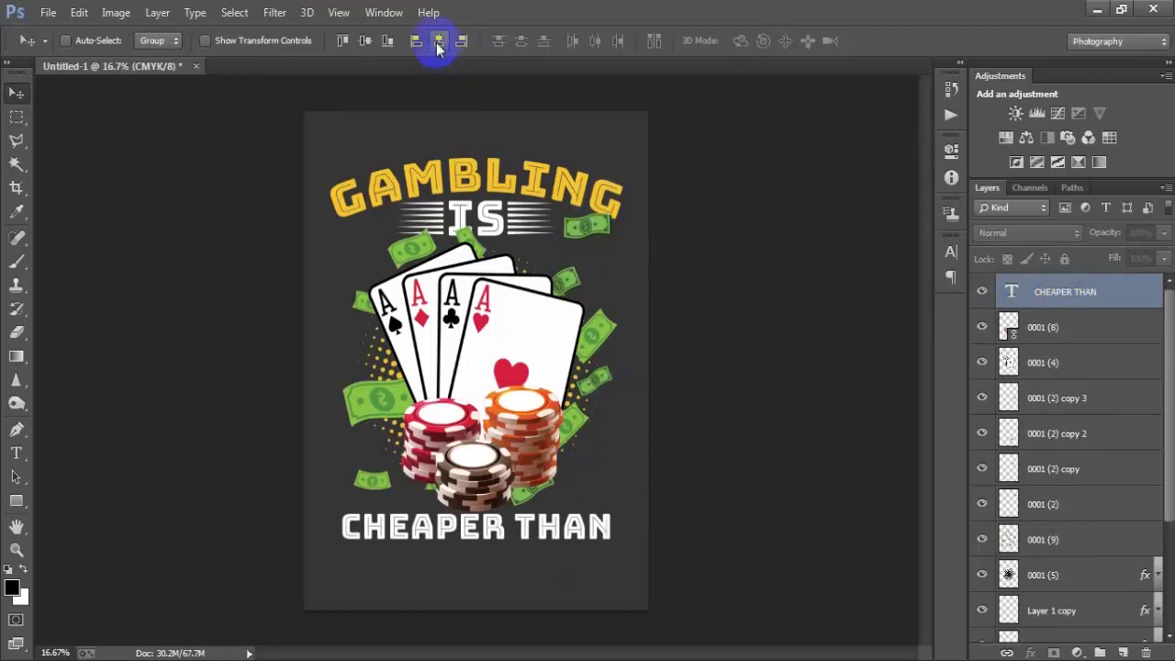
scroll(1089, 551, down, 5)
click(1089, 625)
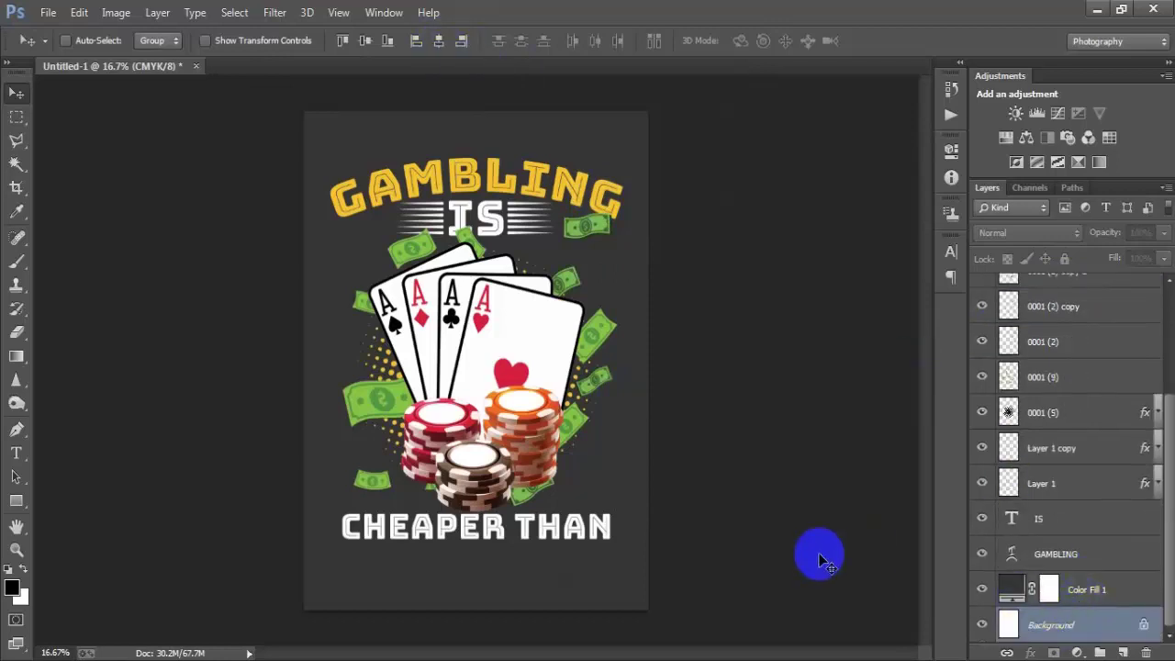
click(1009, 447)
scroll(1028, 413, up, 5)
click(1060, 292)
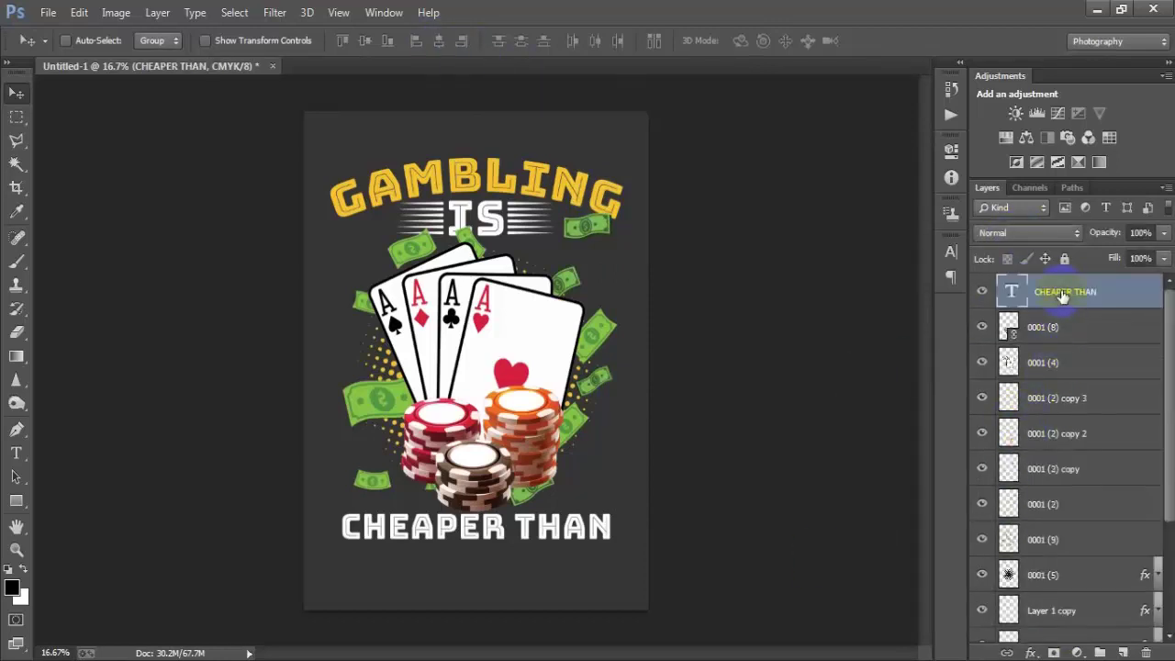
- Nudge CHEAPER THAN right and down with Shift+arrows, then show its character settings
key(shift+Right)
key(shift+Right)
key(shift+Down)
key(shift+Down)
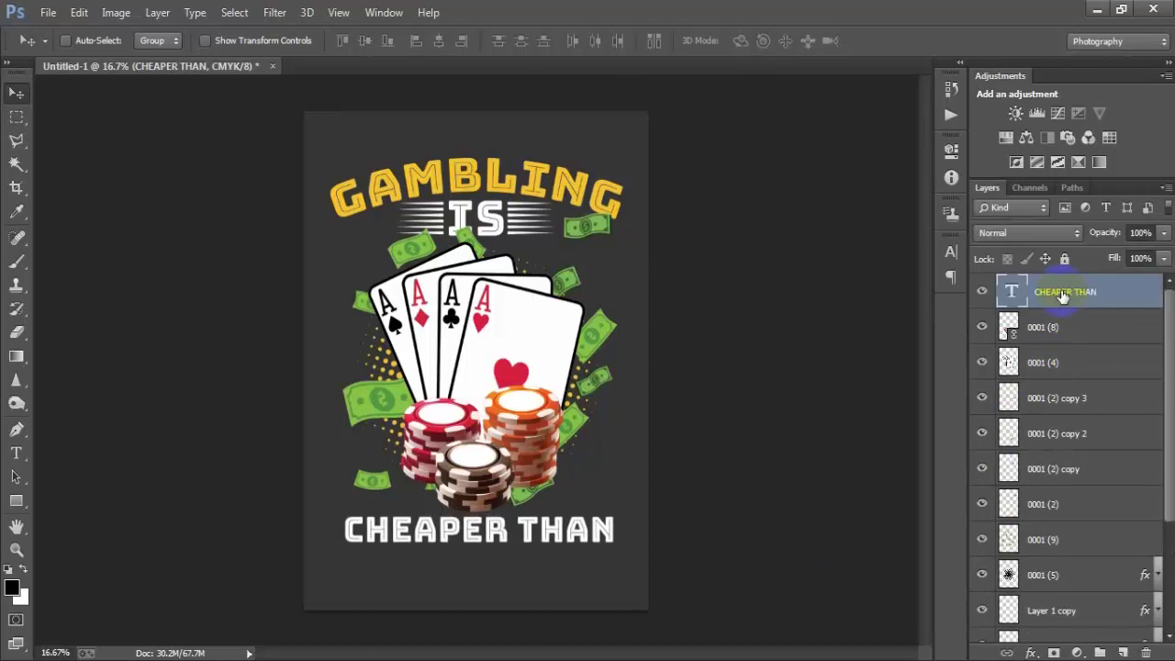
key(shift+Right)
key(shift+Right)
key(shift+Right)
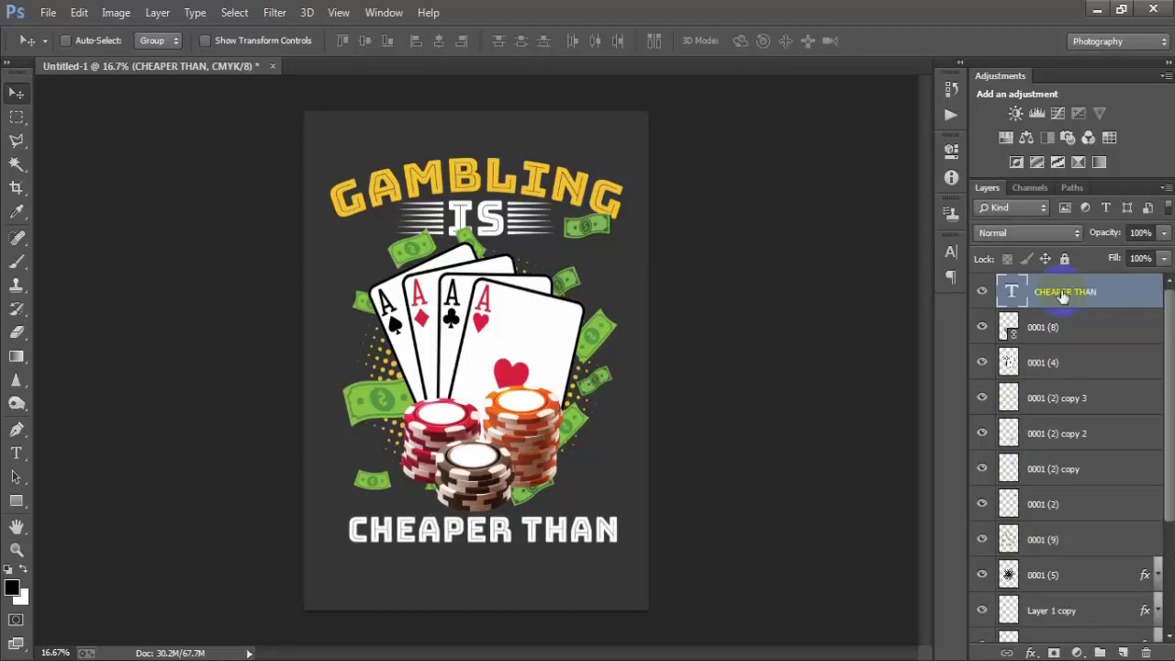
click(952, 257)
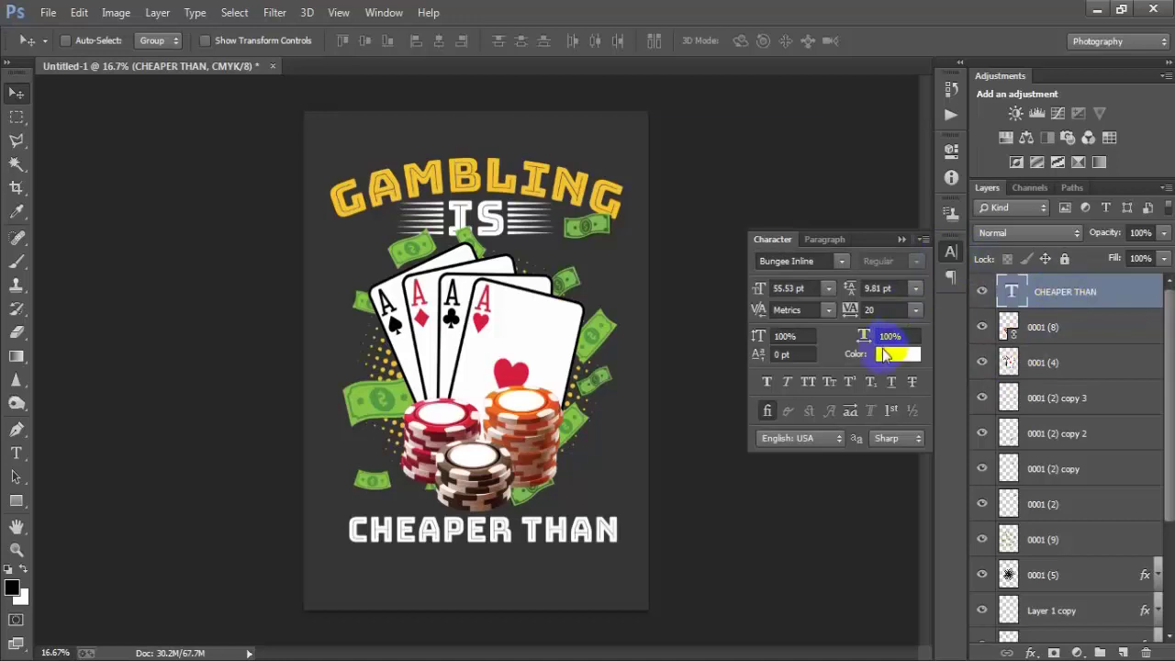
- Colour CHEAPER THAN with the GAMBLING yellow sampled via the eyedropper
click(883, 336)
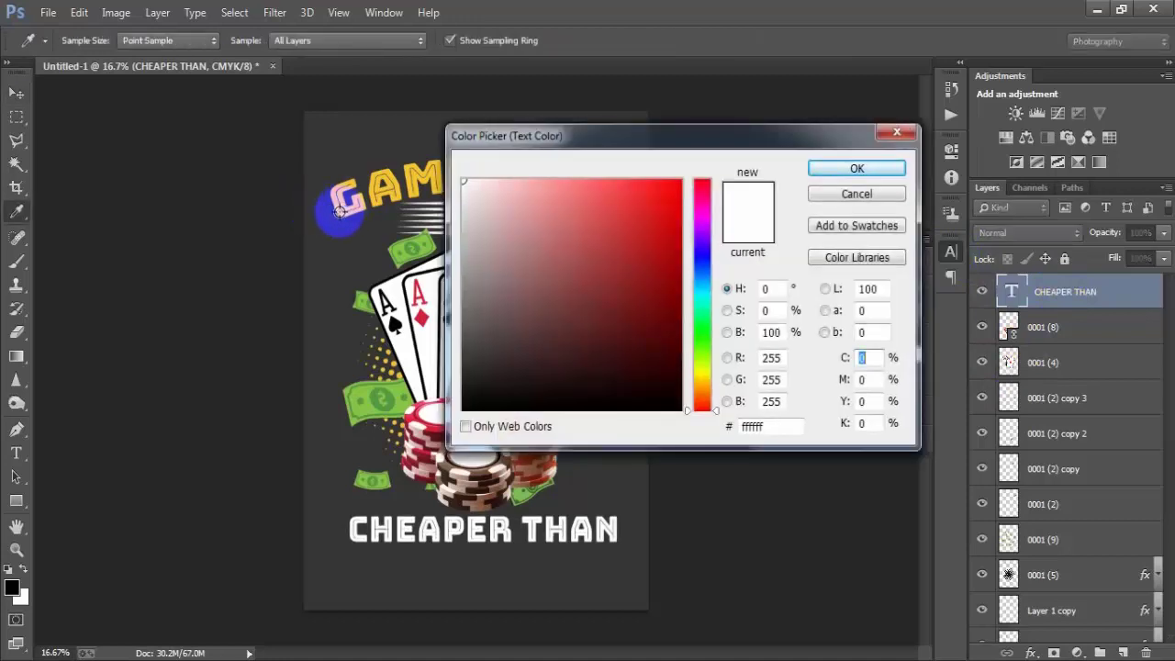
click(340, 210)
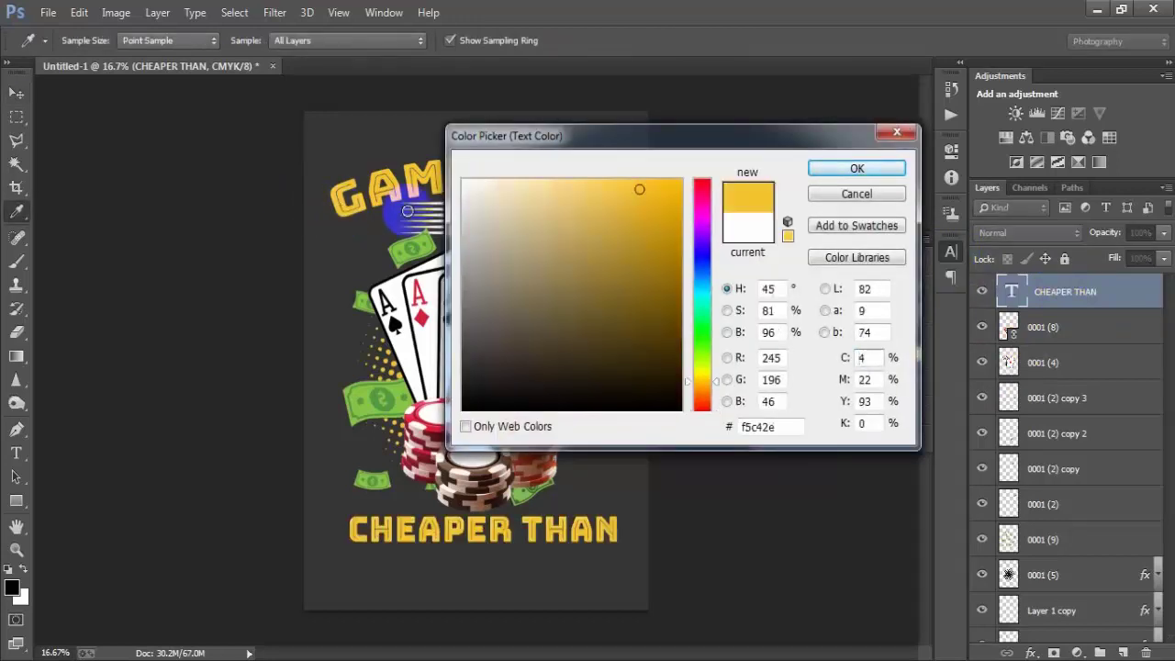
click(857, 168)
click(860, 356)
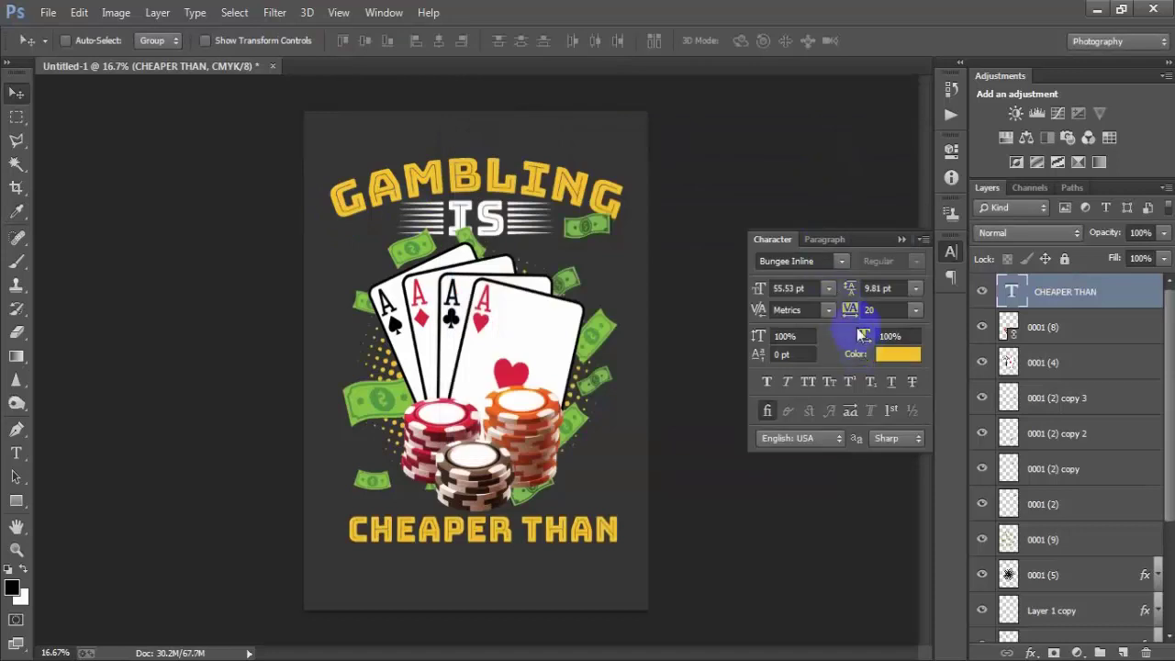
click(901, 239)
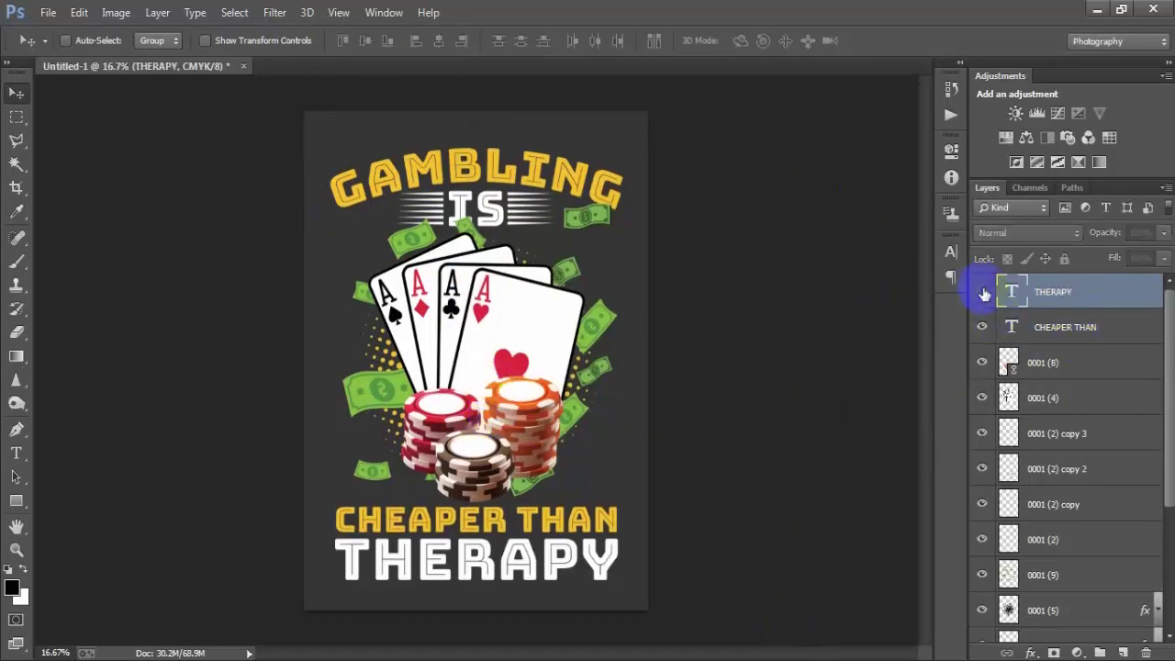
- Select THERAPY and CHEAPER THAN together and nudge both lines up slightly
click(984, 293)
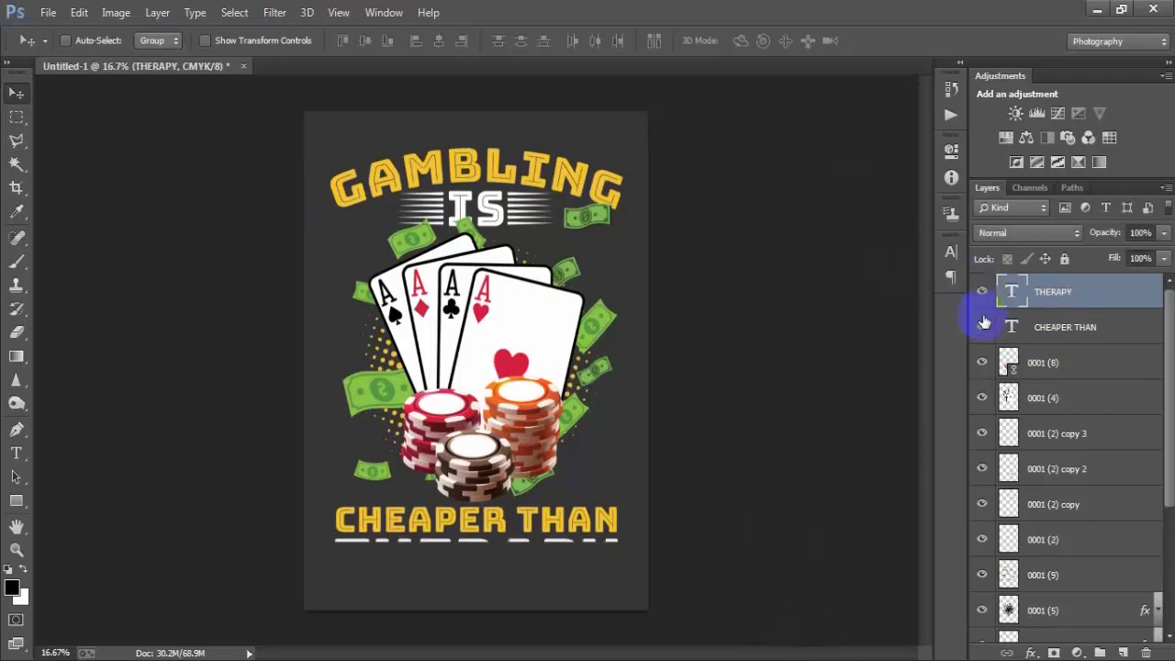
click(982, 296)
click(982, 329)
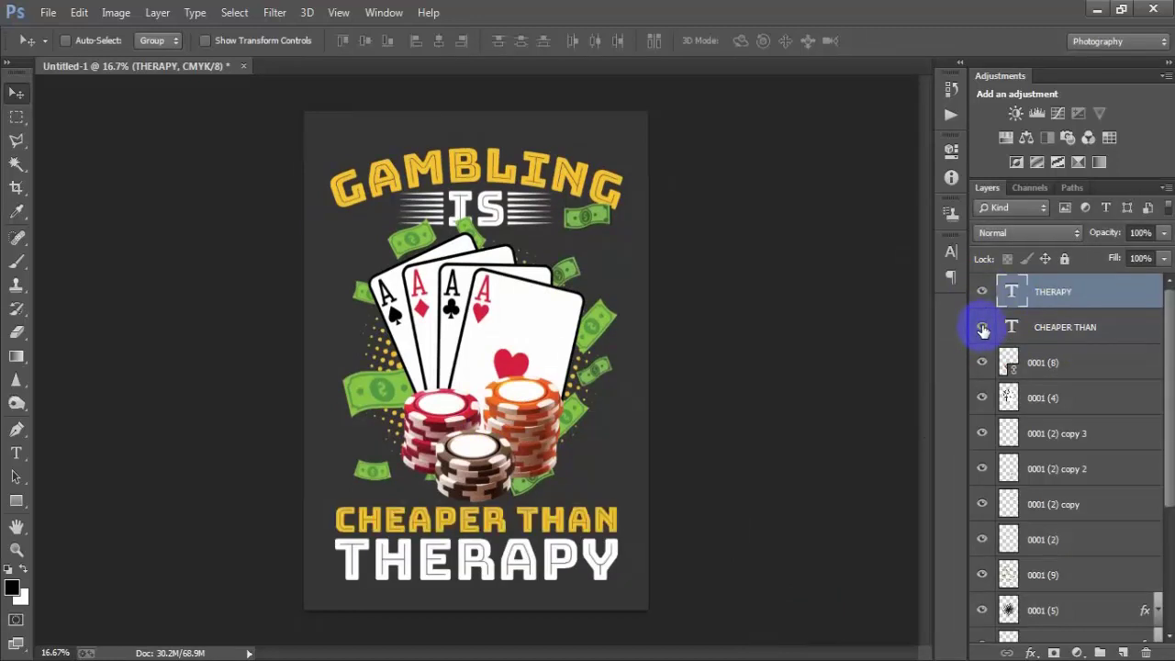
shift+click(1063, 334)
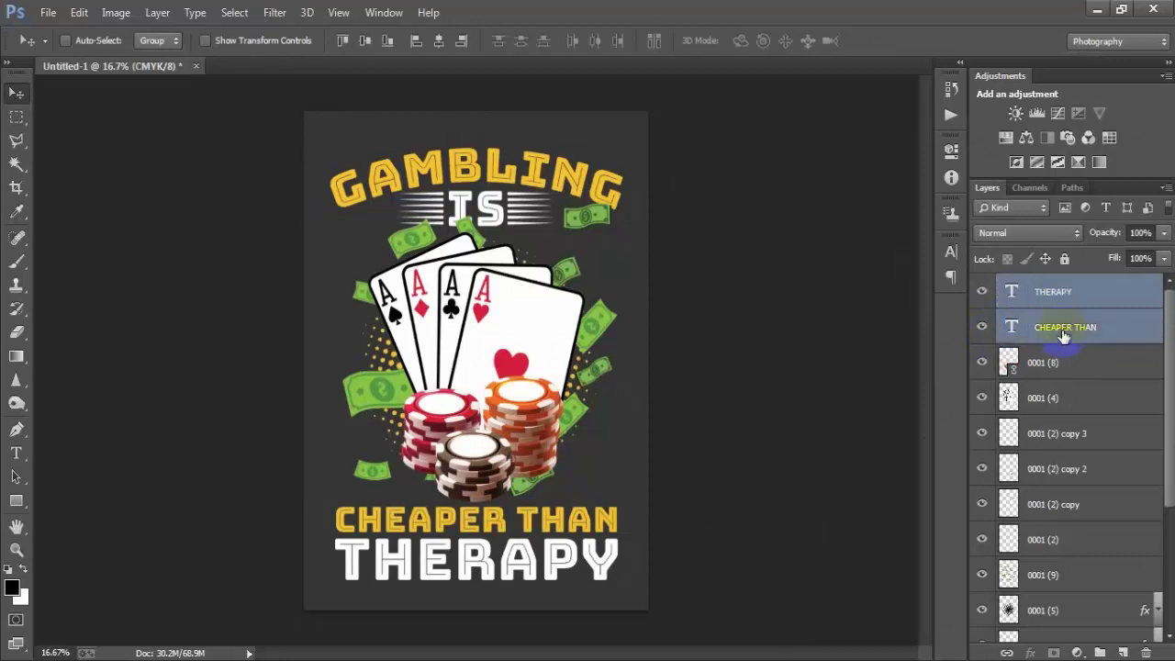
key(shift+Up)
key(shift+Up)
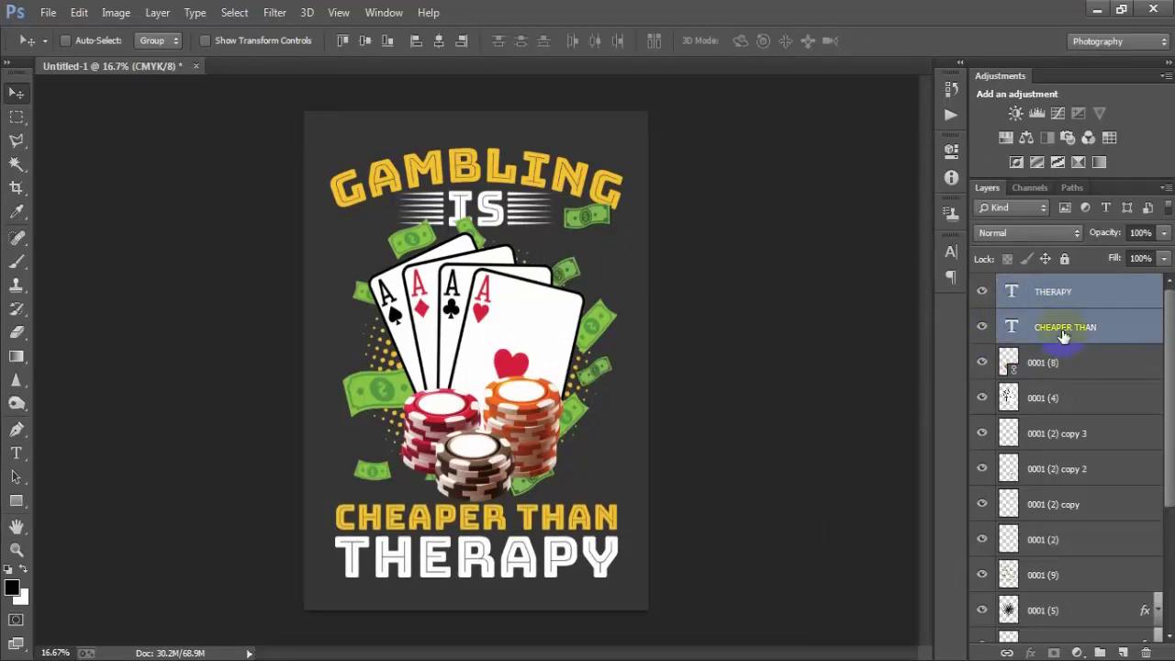
key(shift+Up)
key(shift+Down)
- Place the linked money bill image 0001 (2) onto the poster
click(1032, 296)
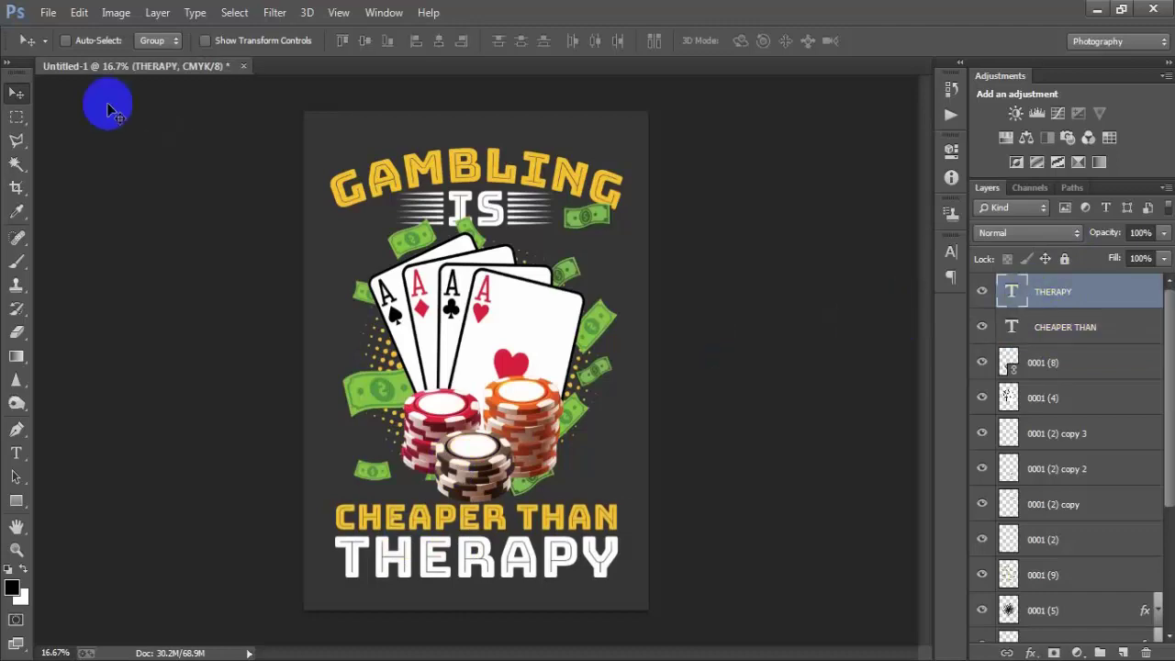
click(47, 12)
click(120, 288)
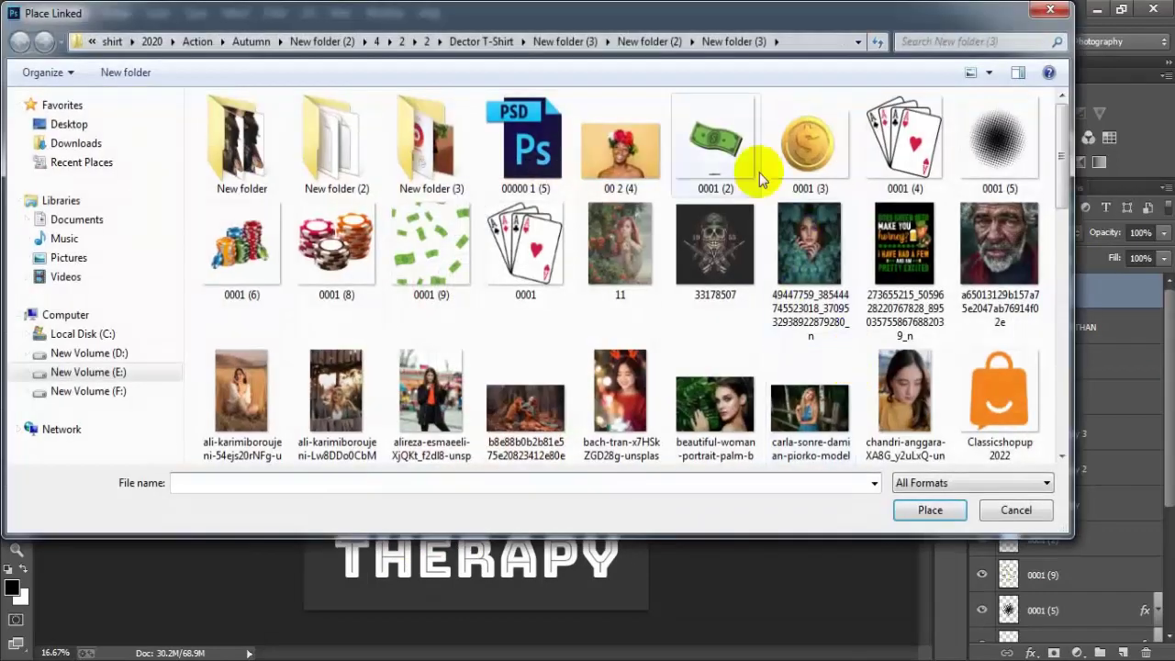
click(721, 157)
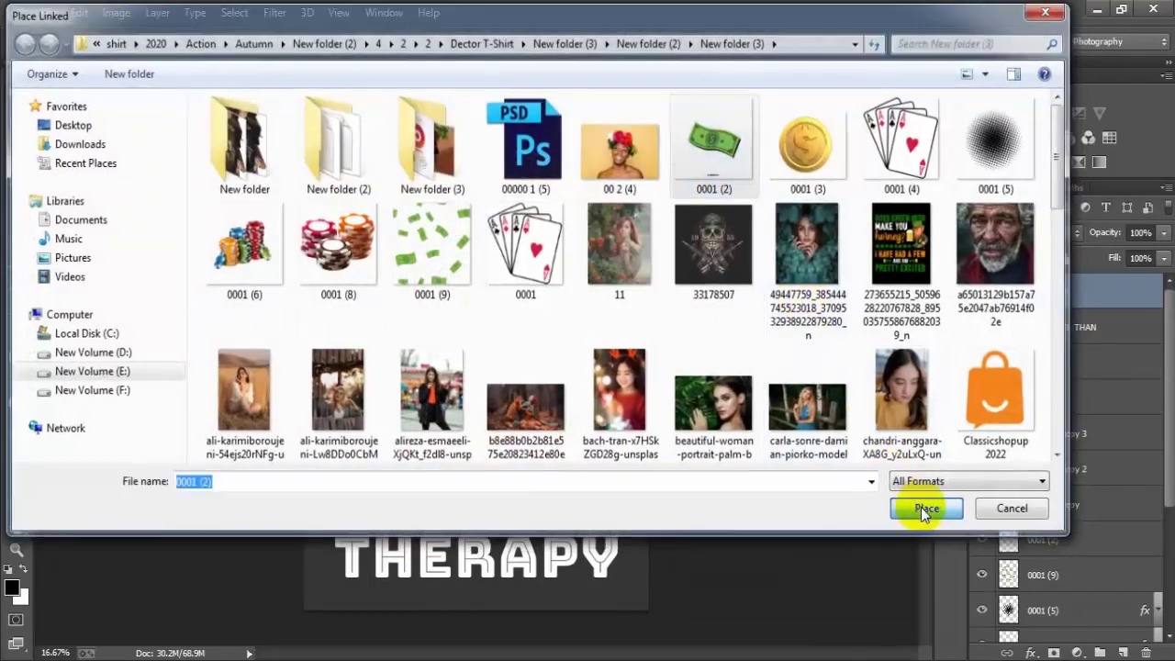
click(925, 510)
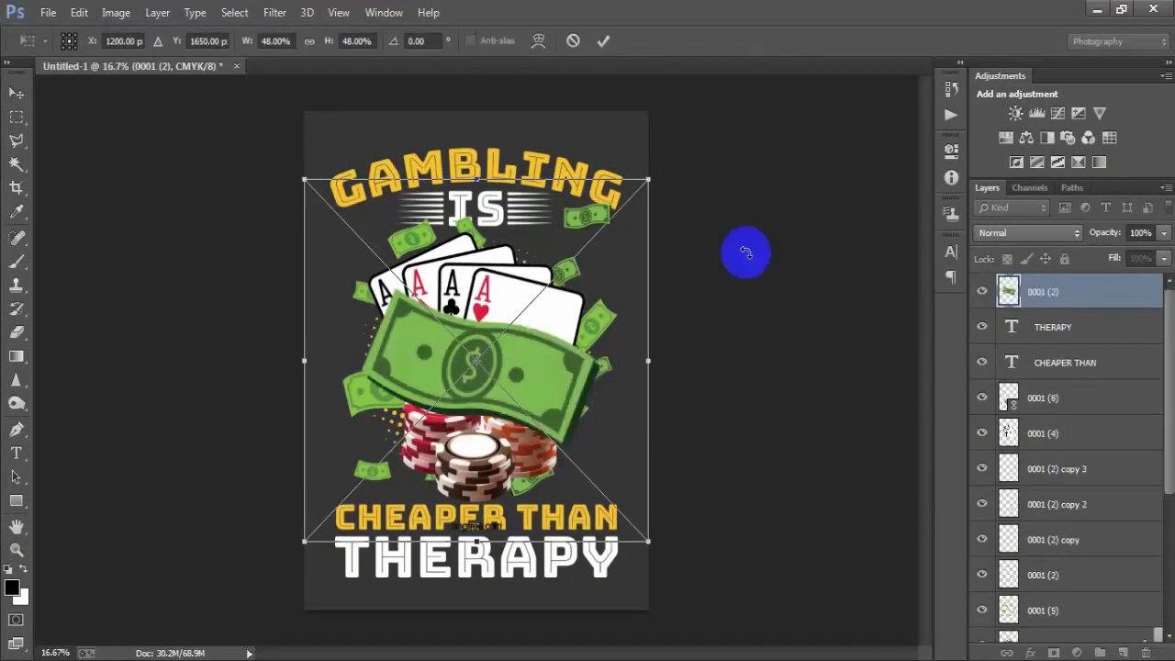
click(603, 40)
- Rasterize the money layer and delete the stray mark over the lower text
right_click(1115, 291)
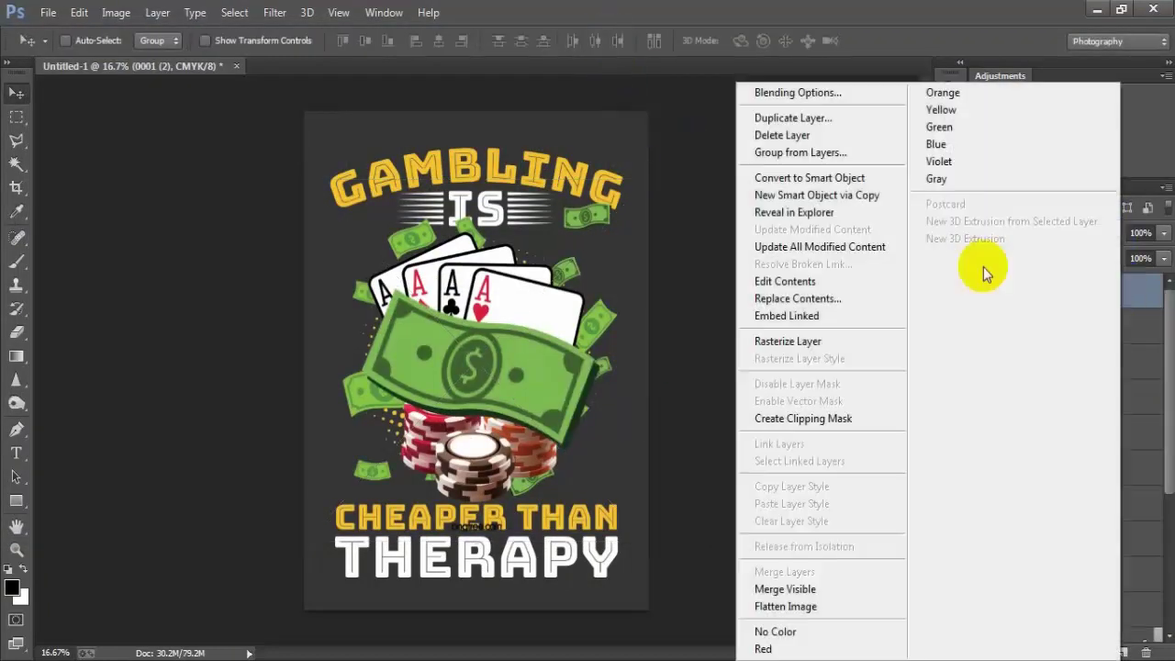
click(792, 341)
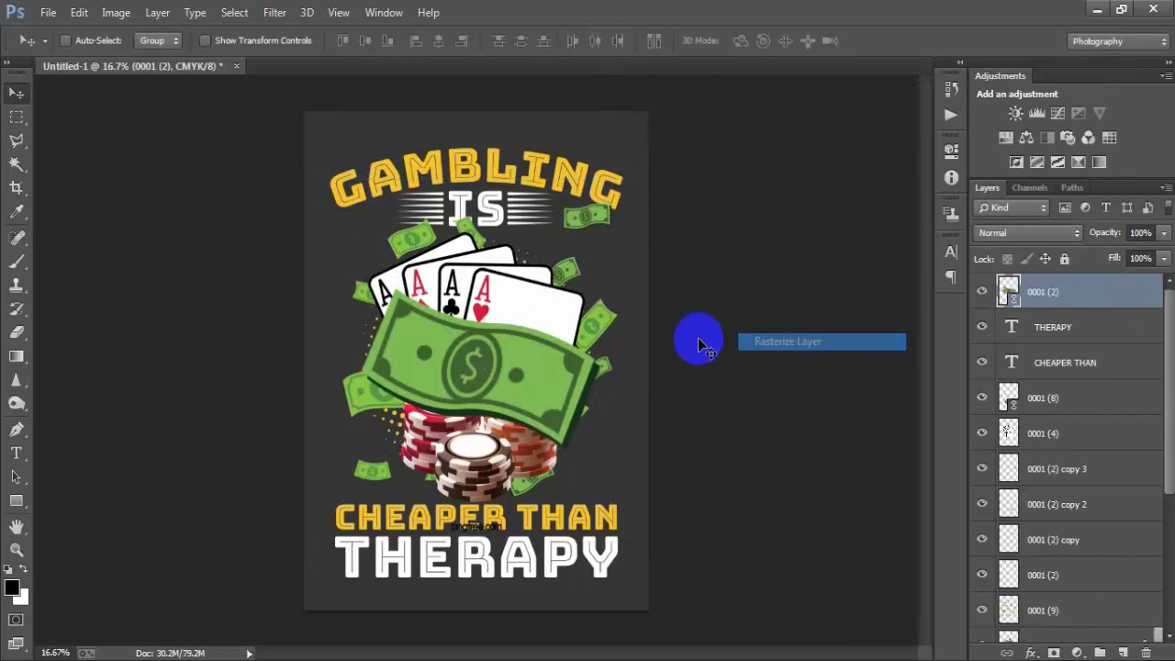
click(9, 116)
drag(397, 491, 588, 574)
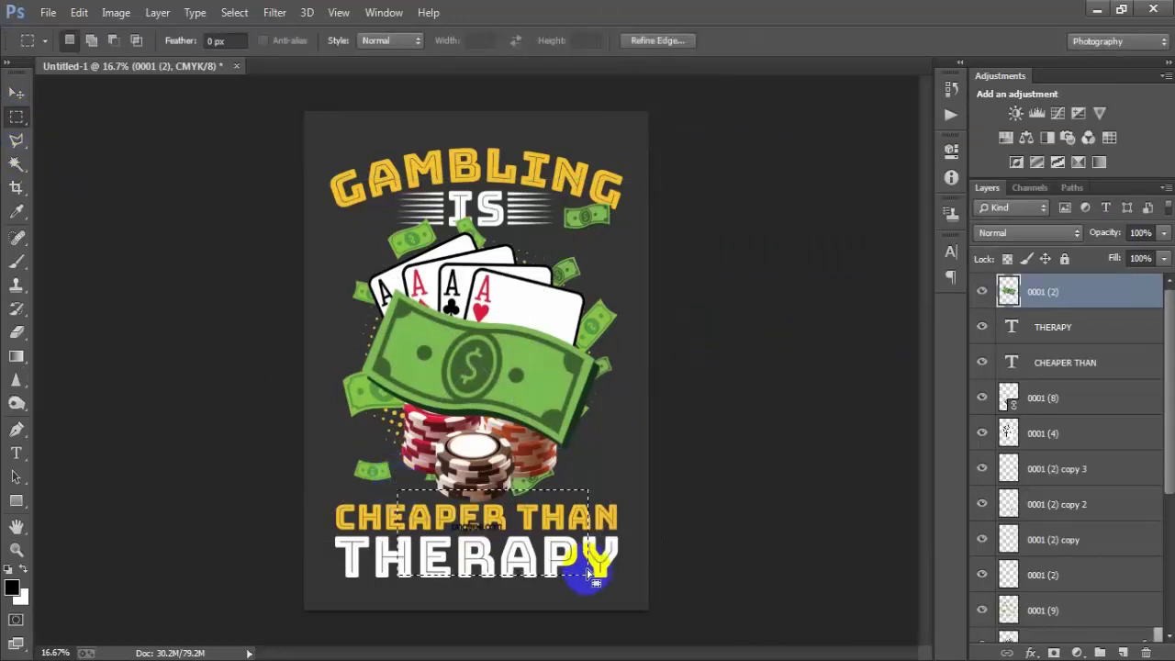
key(Delete)
key(ctrl+d)
click(16, 93)
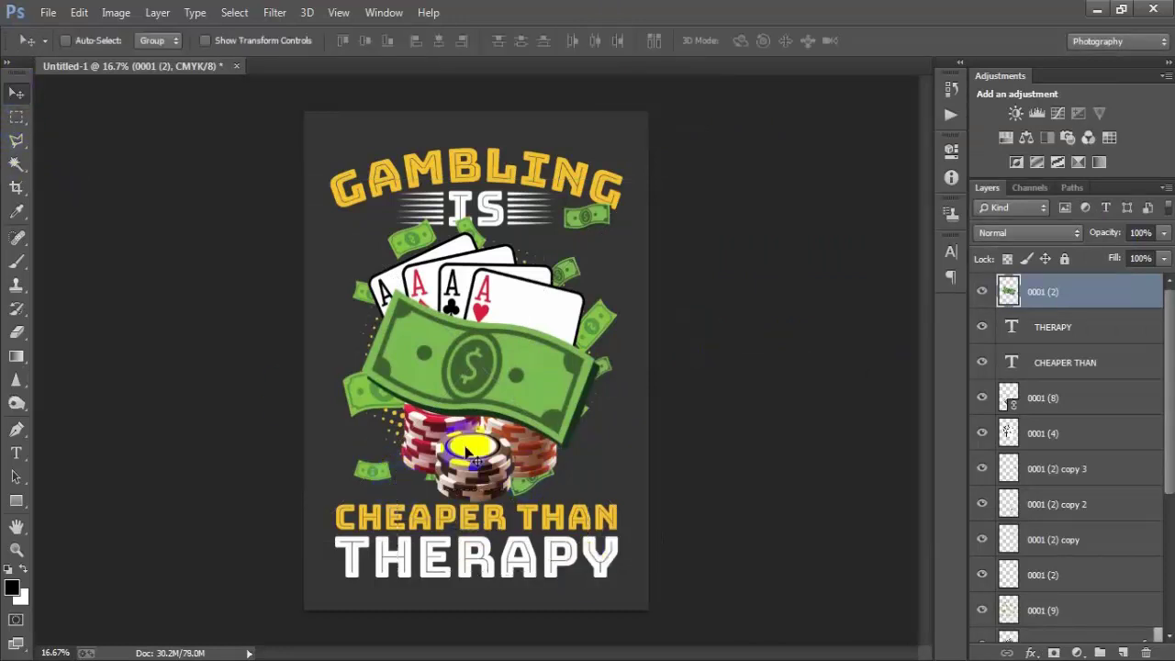
- Scale the bill to ~17.7%, rotate it 4.81°, and move it to the lower right
key(ctrl+t)
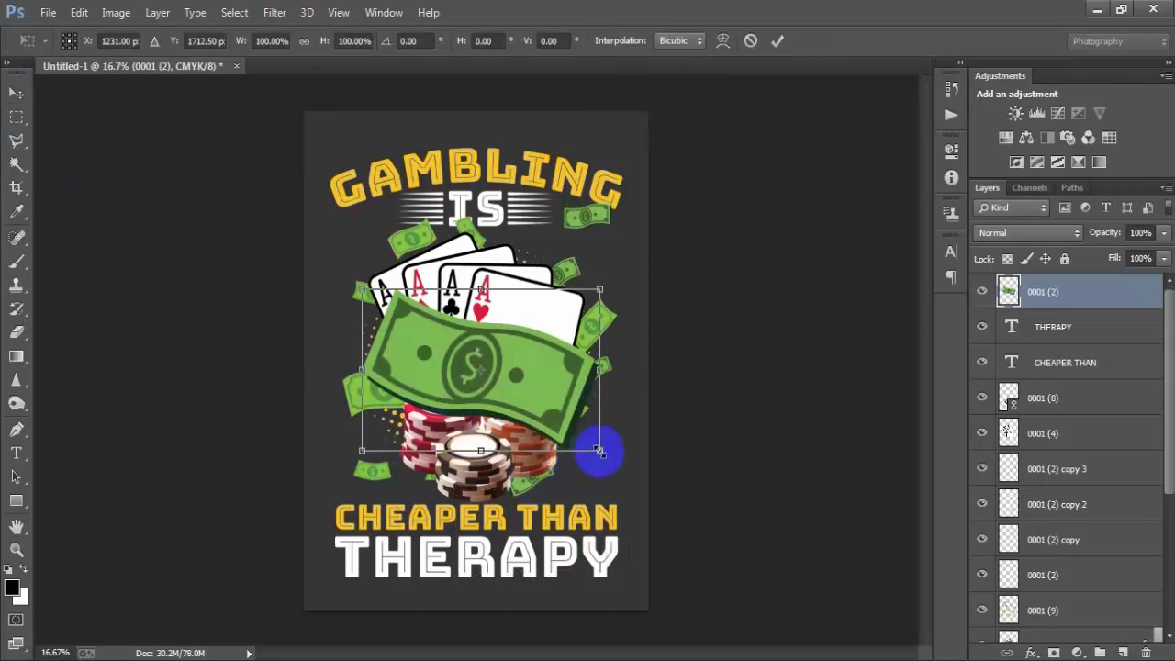
mouse_move(599, 450)
mouse_down()
mouse_move(502, 383)
mouse_move(490, 390)
mouse_up()
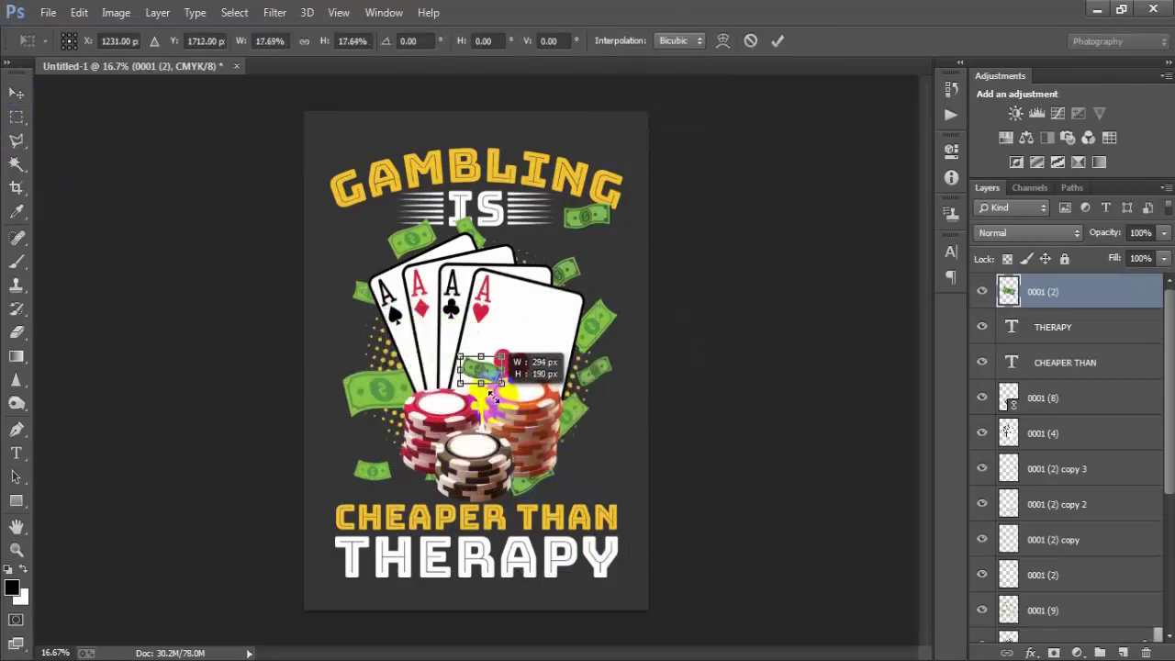
drag(716, 151, 732, 170)
click(777, 40)
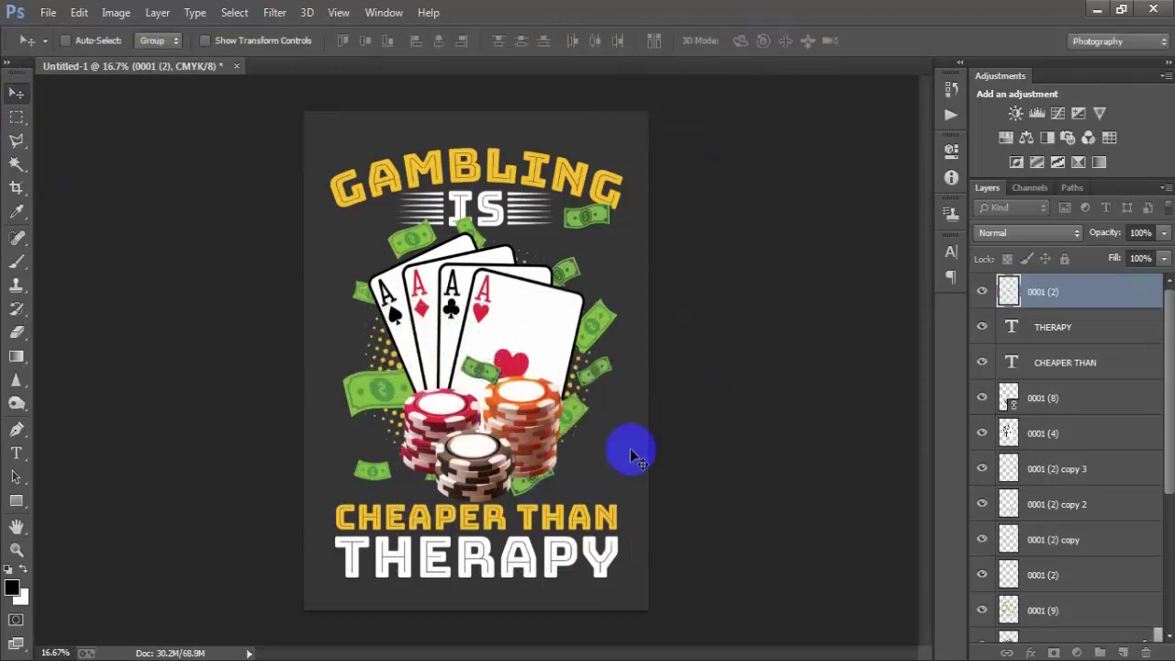
mouse_move(490, 382)
mouse_down()
mouse_move(620, 477)
mouse_move(610, 508)
mouse_up()
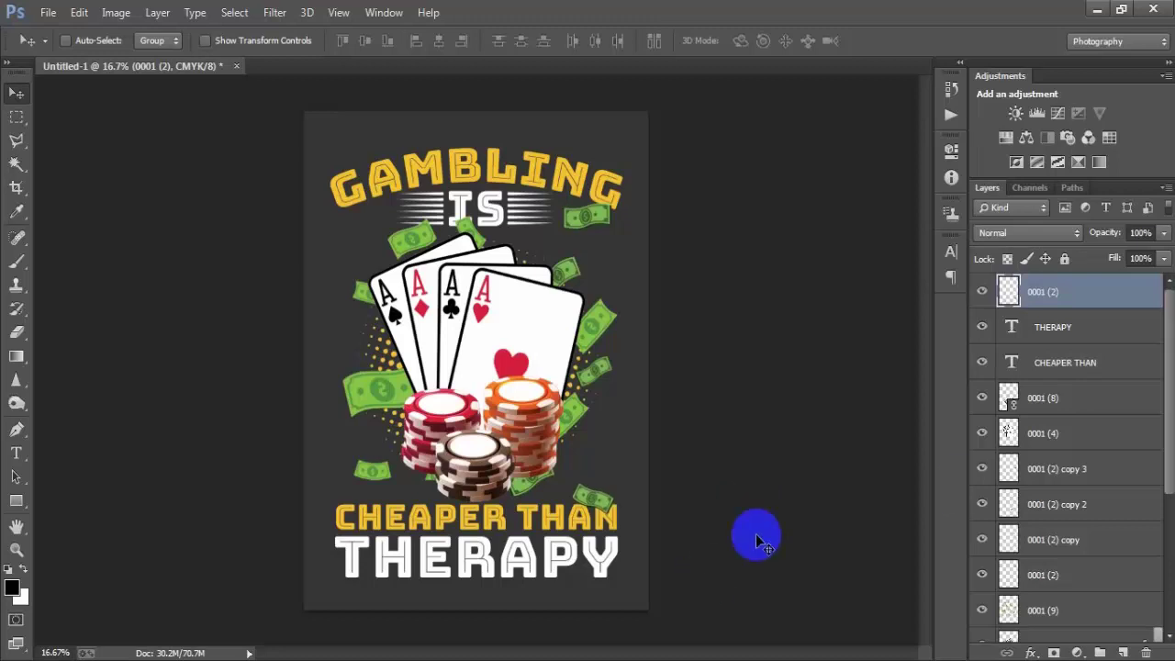
drag(1061, 296, 1063, 573)
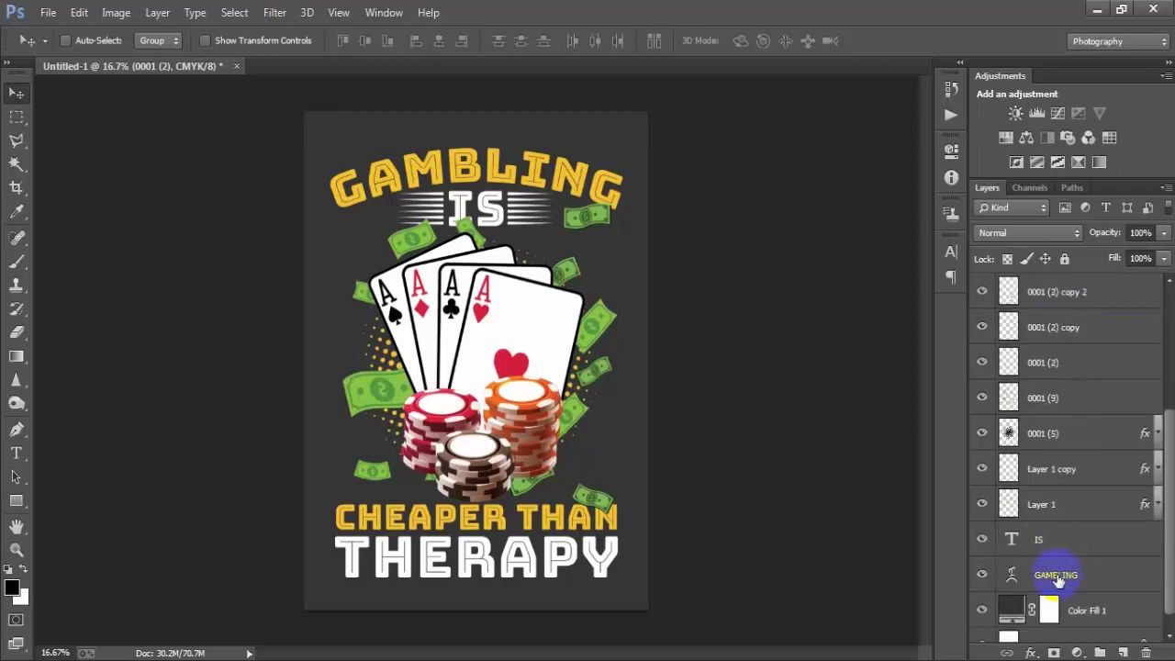
- Group all artwork layers down to GAMBLING into Group 1 and scale it to 109.54%
shift+click(1057, 576)
key(ctrl+g)
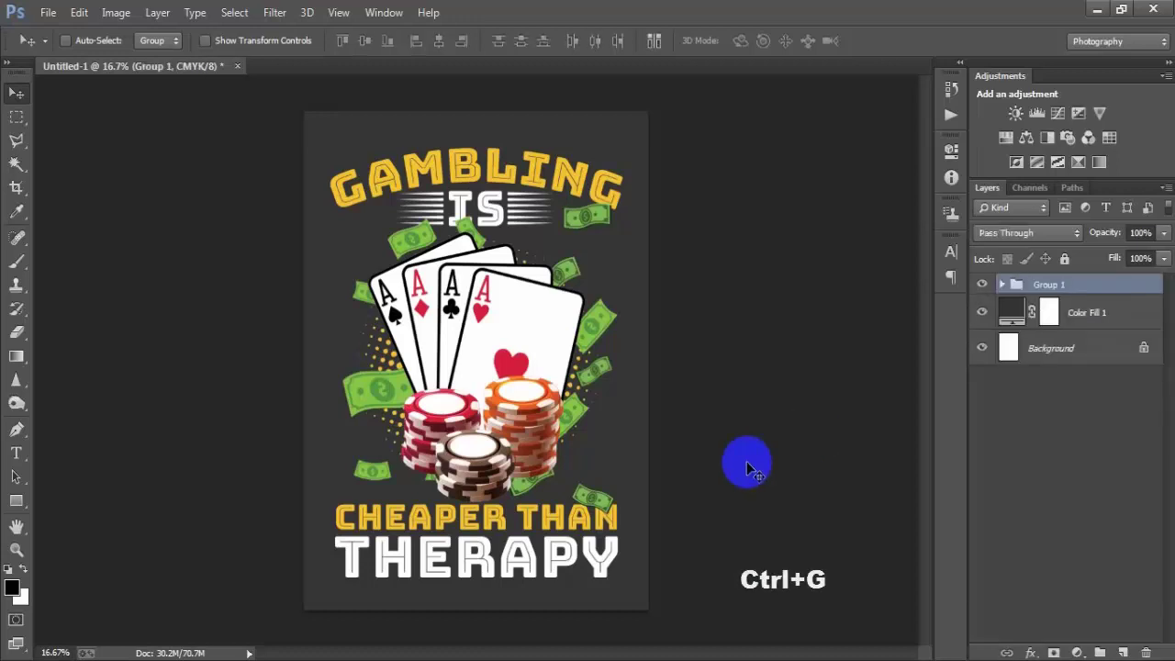
click(983, 286)
click(983, 286)
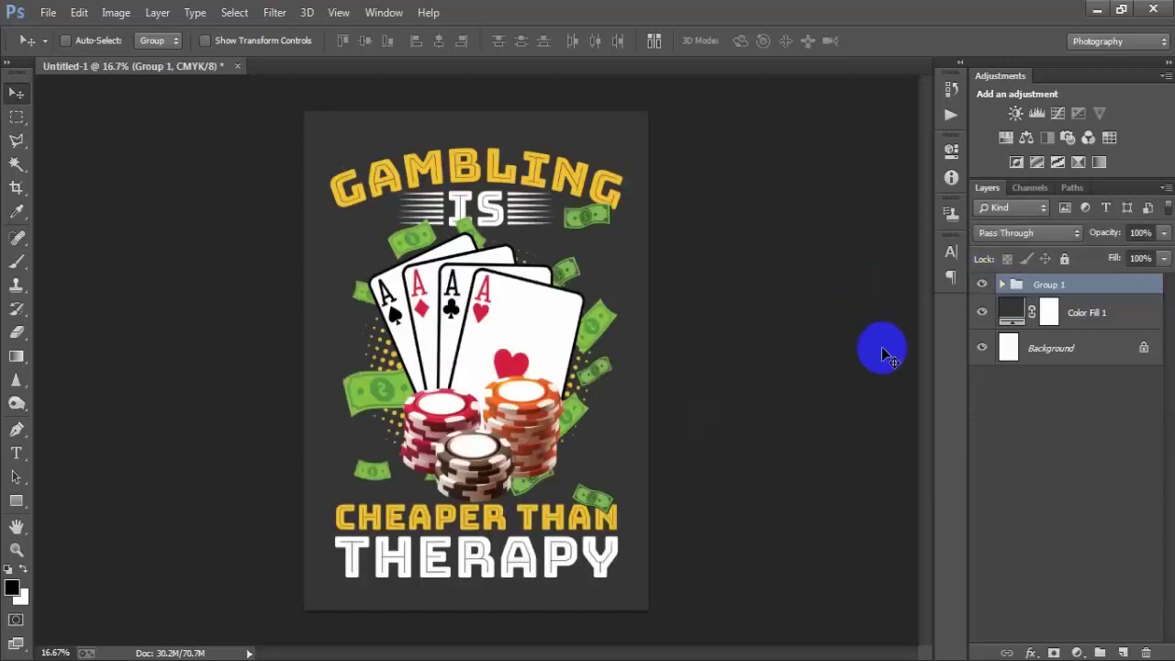
key(ctrl+t)
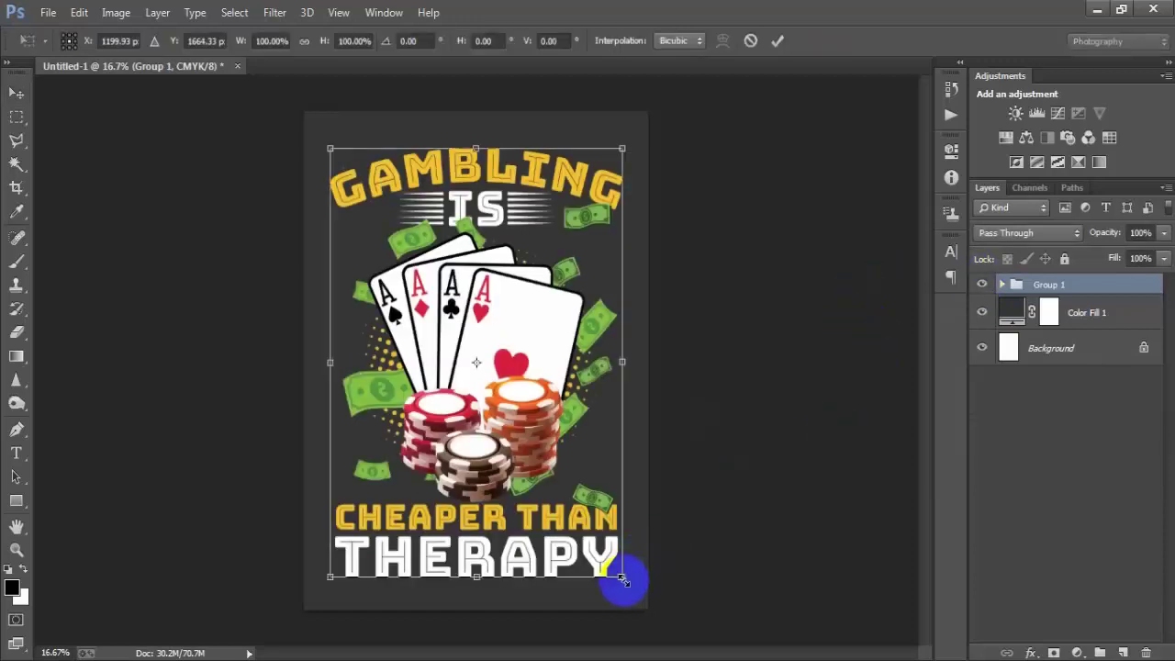
drag(622, 578, 636, 598)
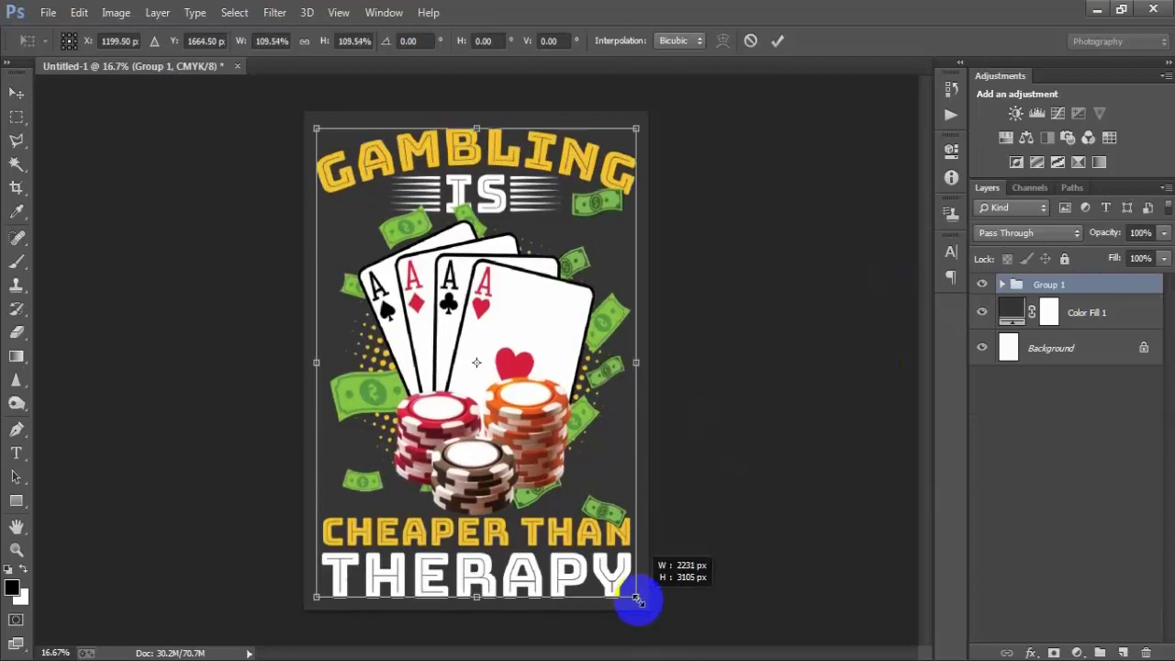
click(777, 41)
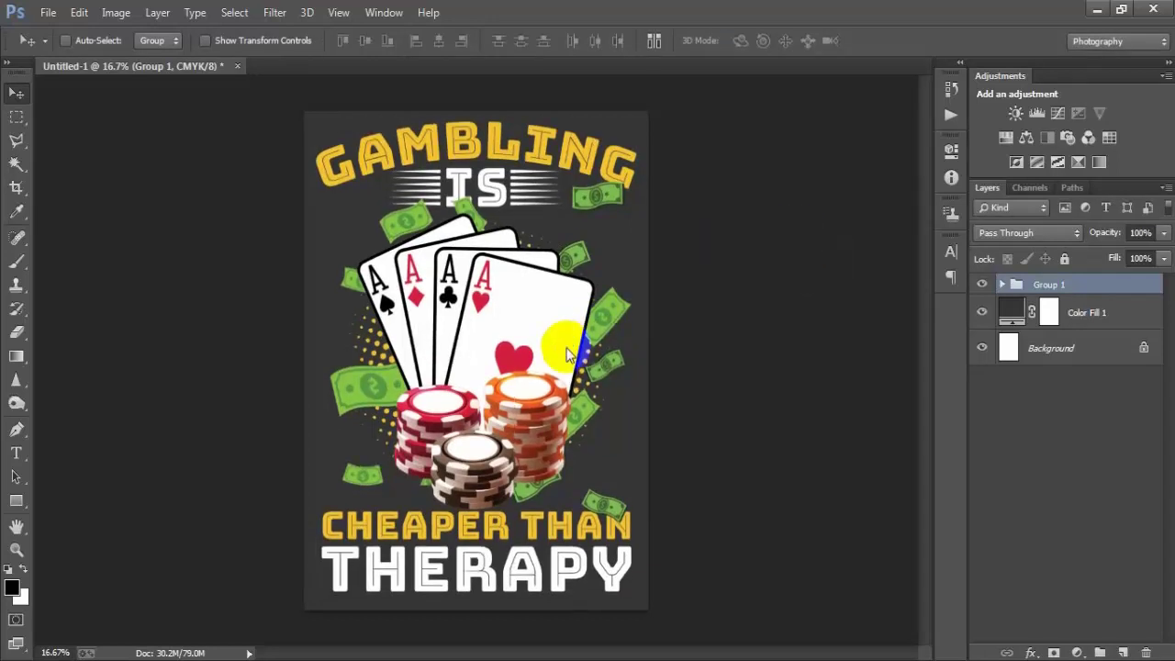
- Set Color Fill 1 to black 000000, hide it, and open Save for Web
double_click(1011, 313)
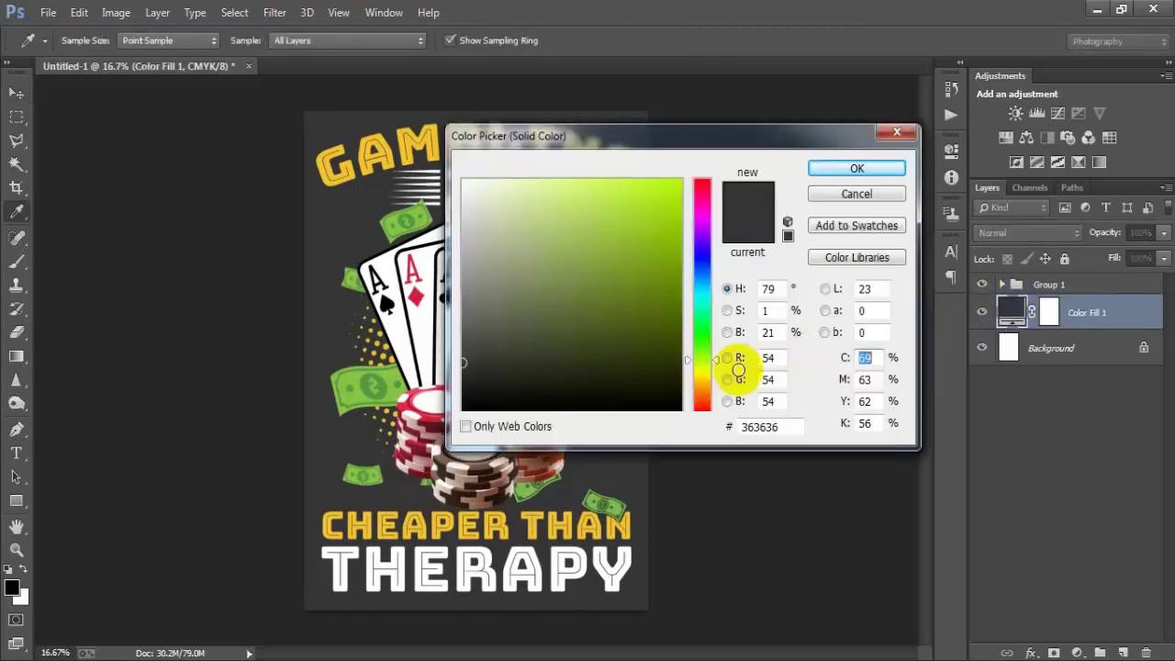
click(464, 410)
click(857, 176)
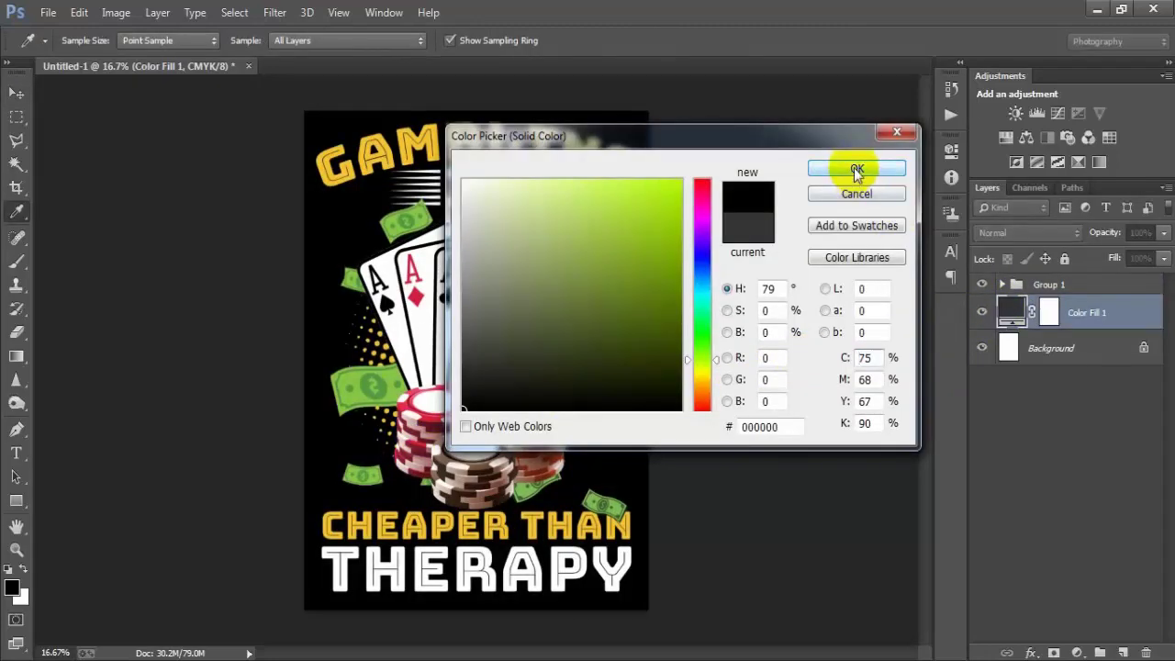
key(v)
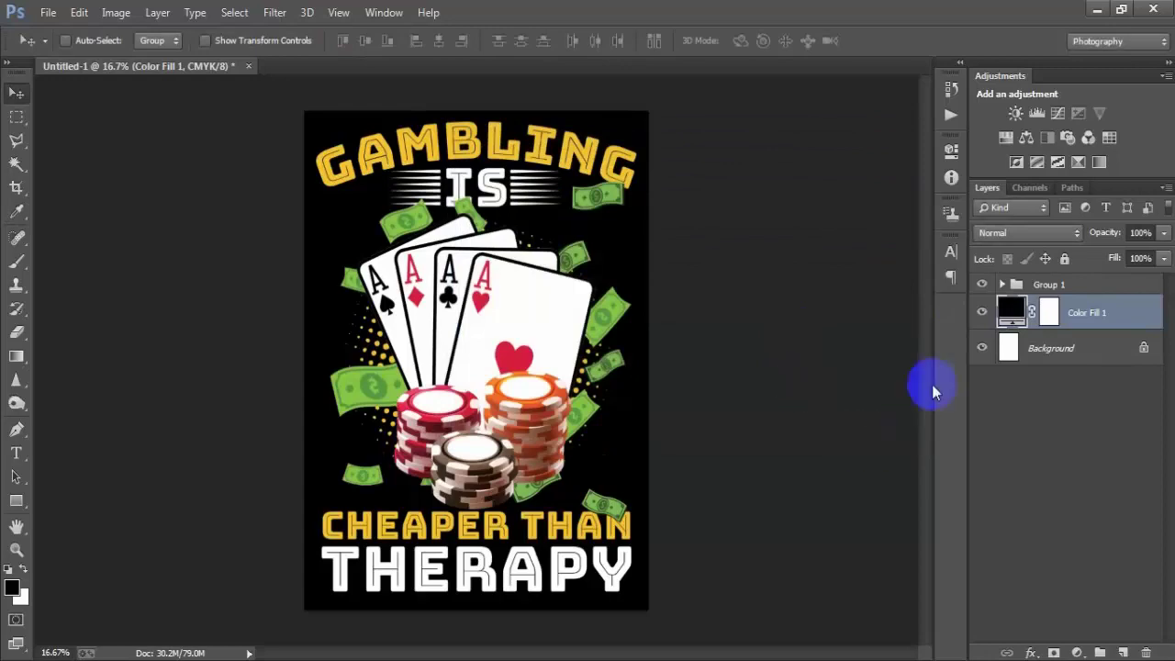
click(981, 313)
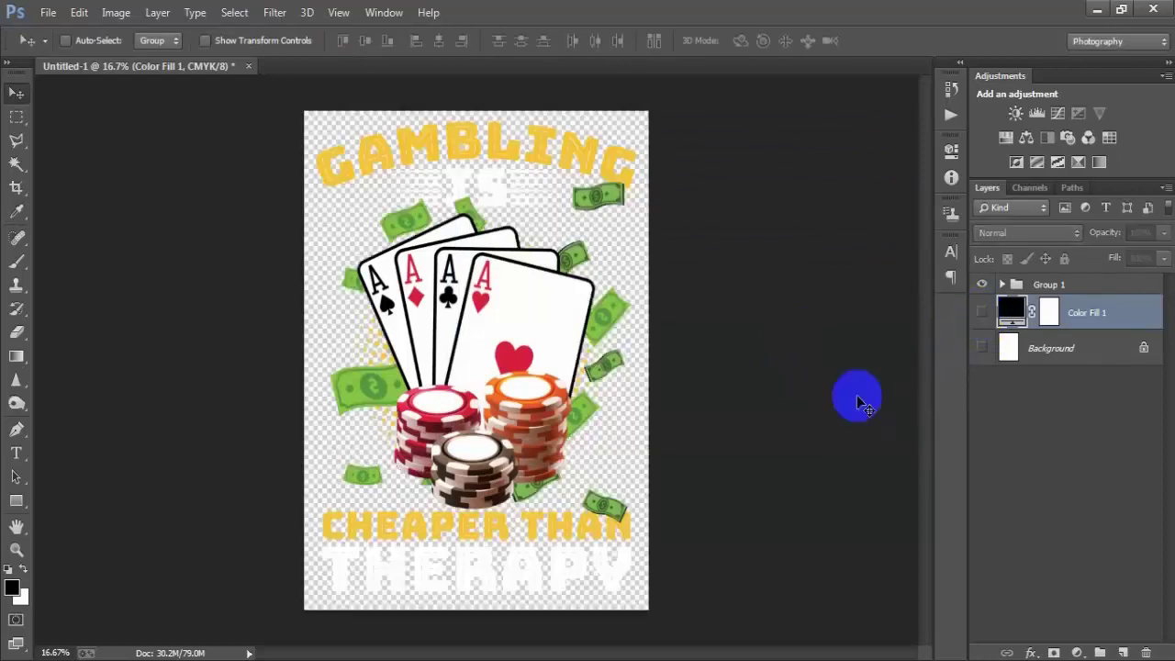
key(ctrl+alt+shift+s)
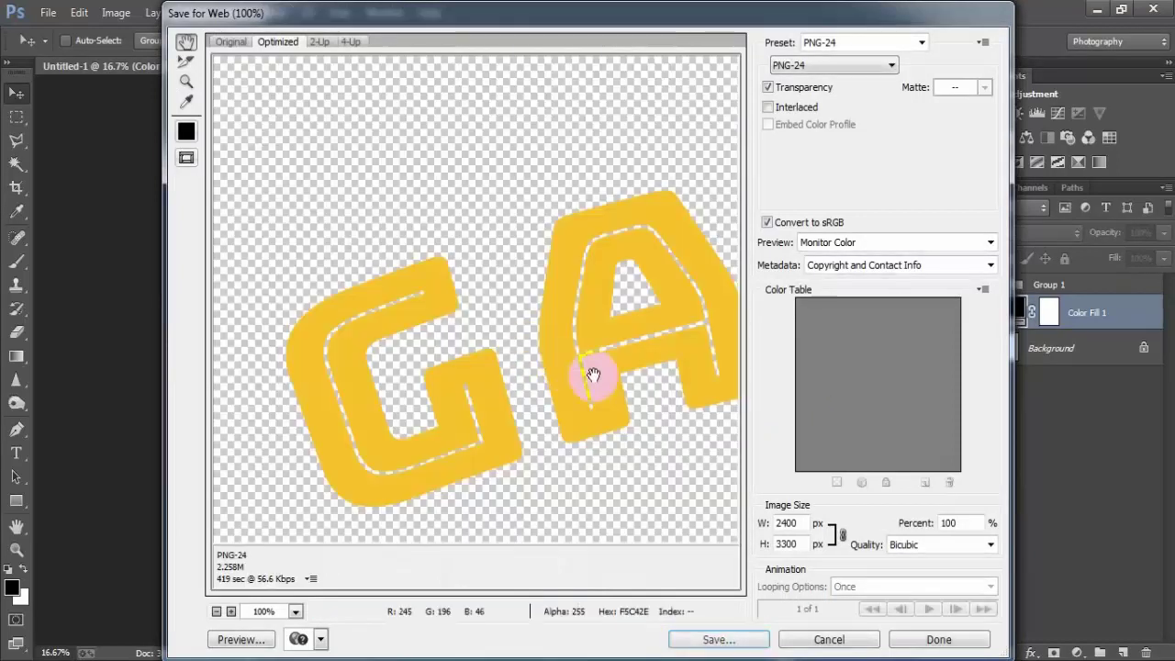
- Export the poster as a transparent PNG-24 named 1 on the Desktop
mouse_move(590, 376)
mouse_down()
mouse_move(438, 348)
mouse_move(438, 288)
mouse_up()
mouse_move(479, 449)
mouse_down()
mouse_move(479, 360)
mouse_move(333, 353)
mouse_up()
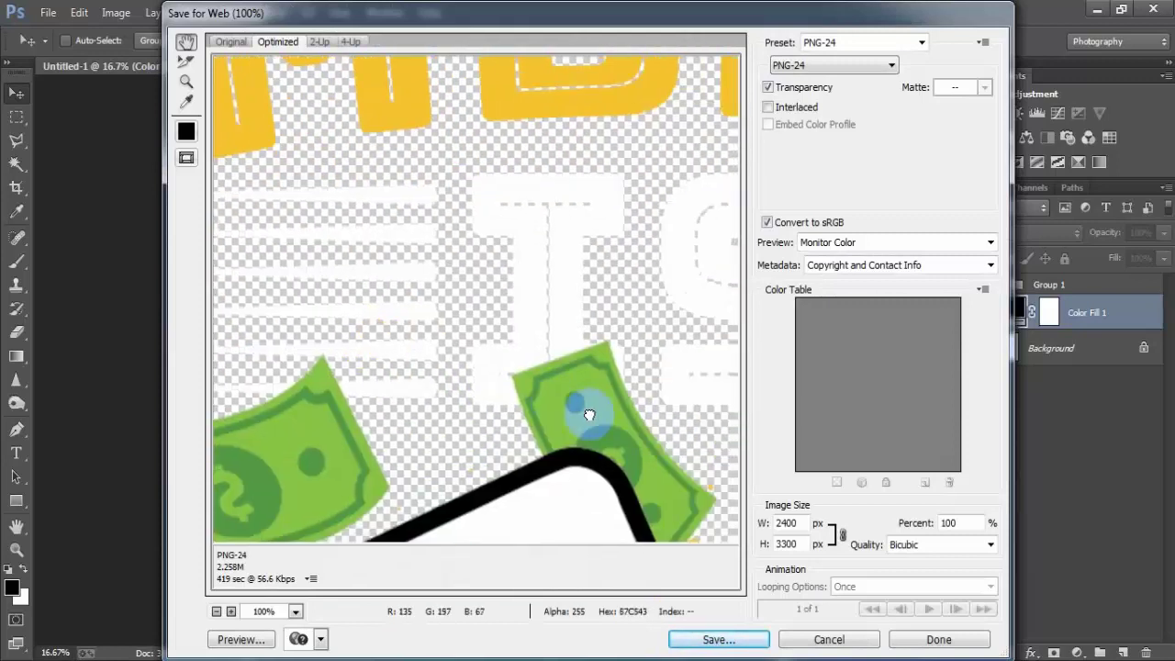
drag(588, 407, 440, 328)
click(809, 66)
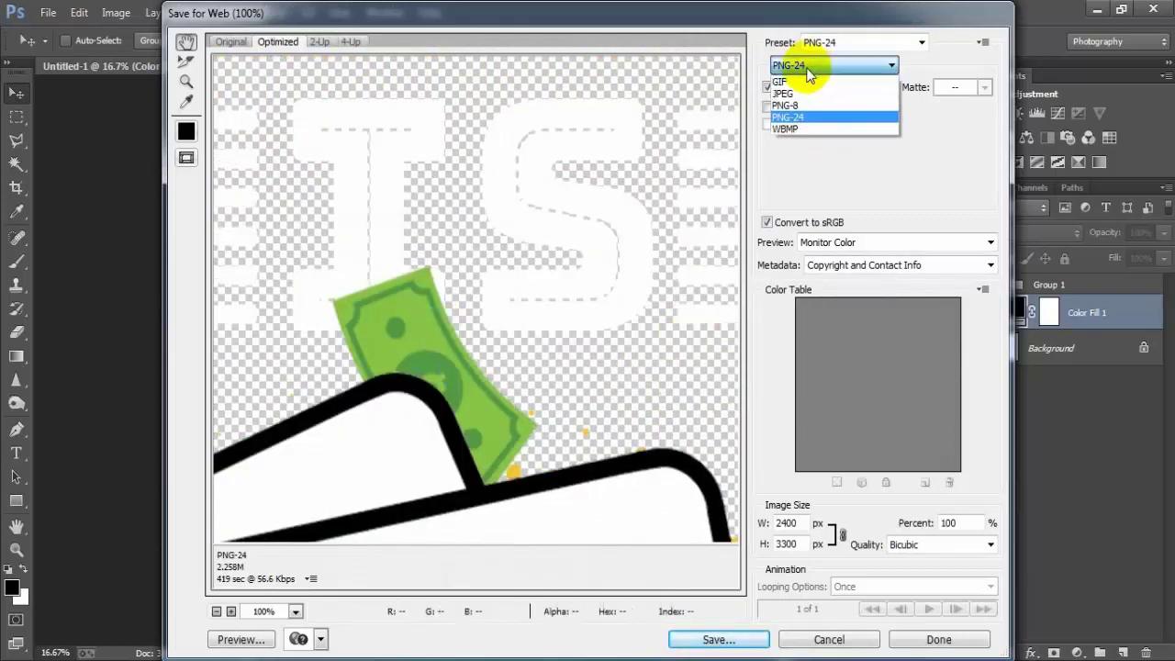
click(806, 119)
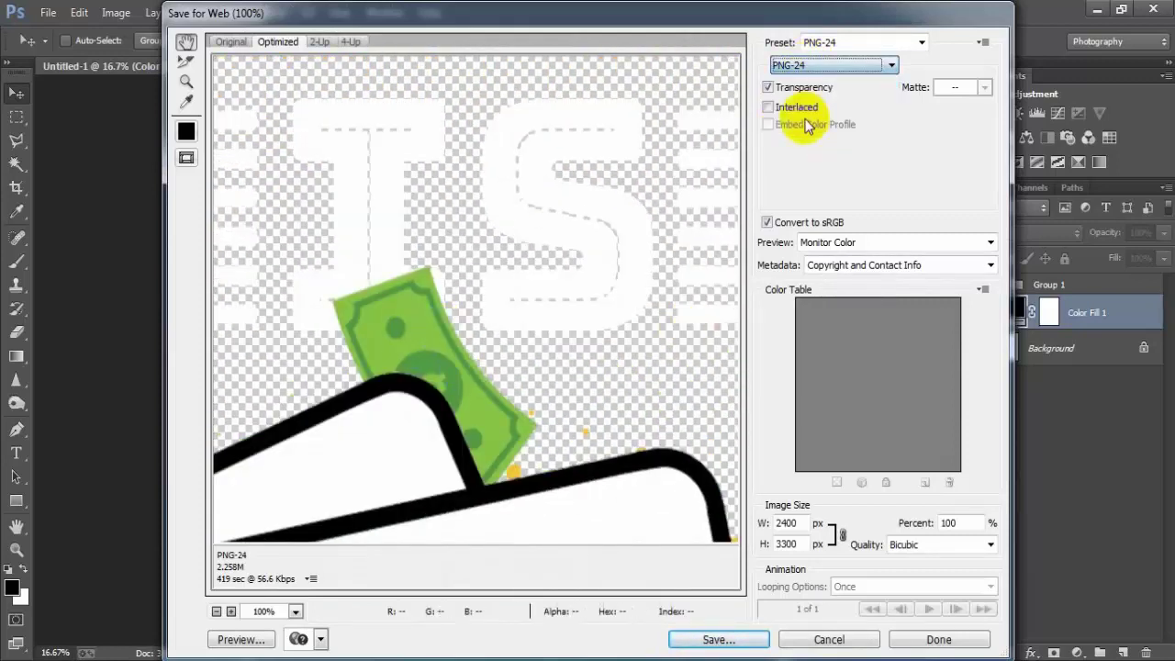
click(721, 641)
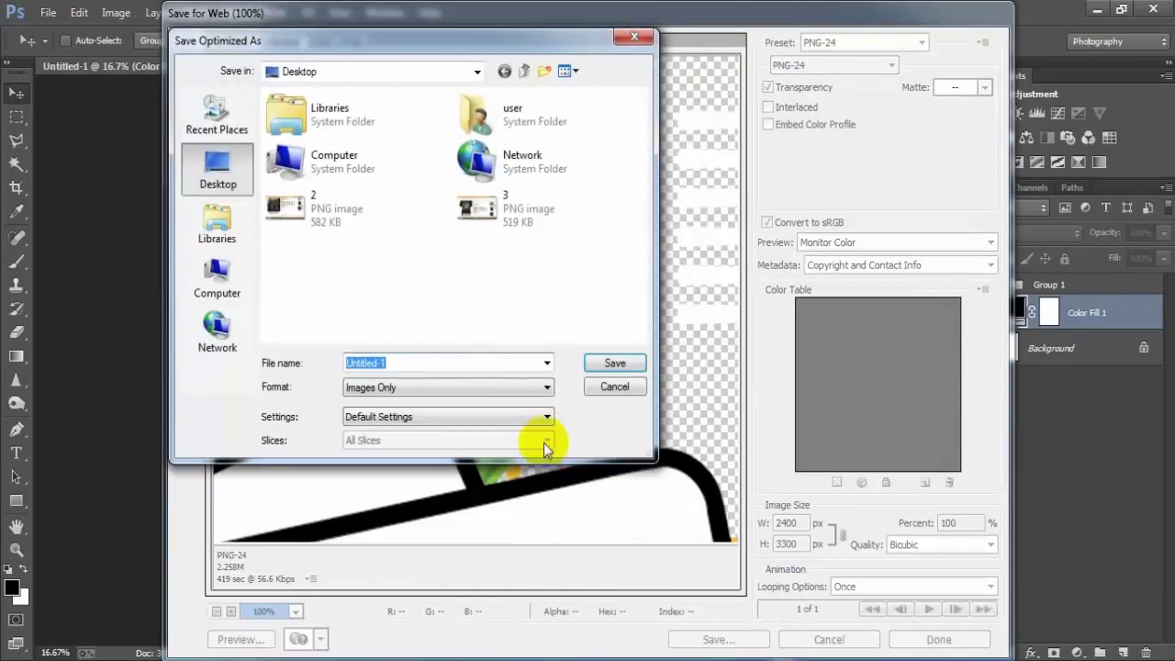
text(1)
click(599, 360)
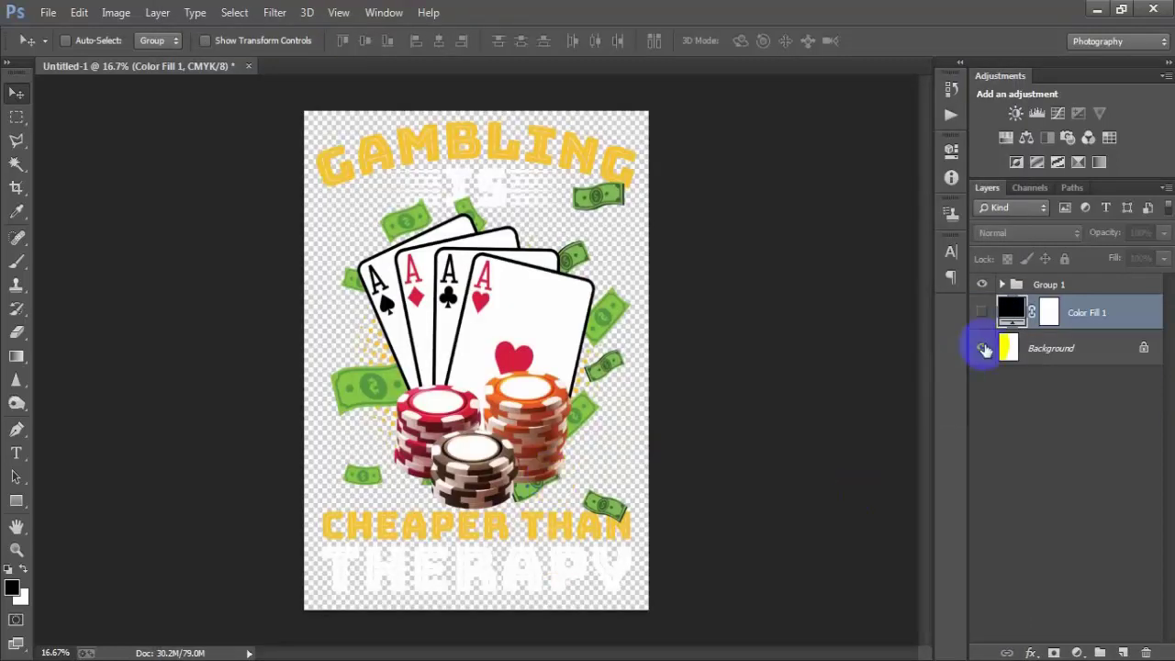
- Re-show Background and Color Fill 1, try teal, green and purple fills, then keep black
click(984, 349)
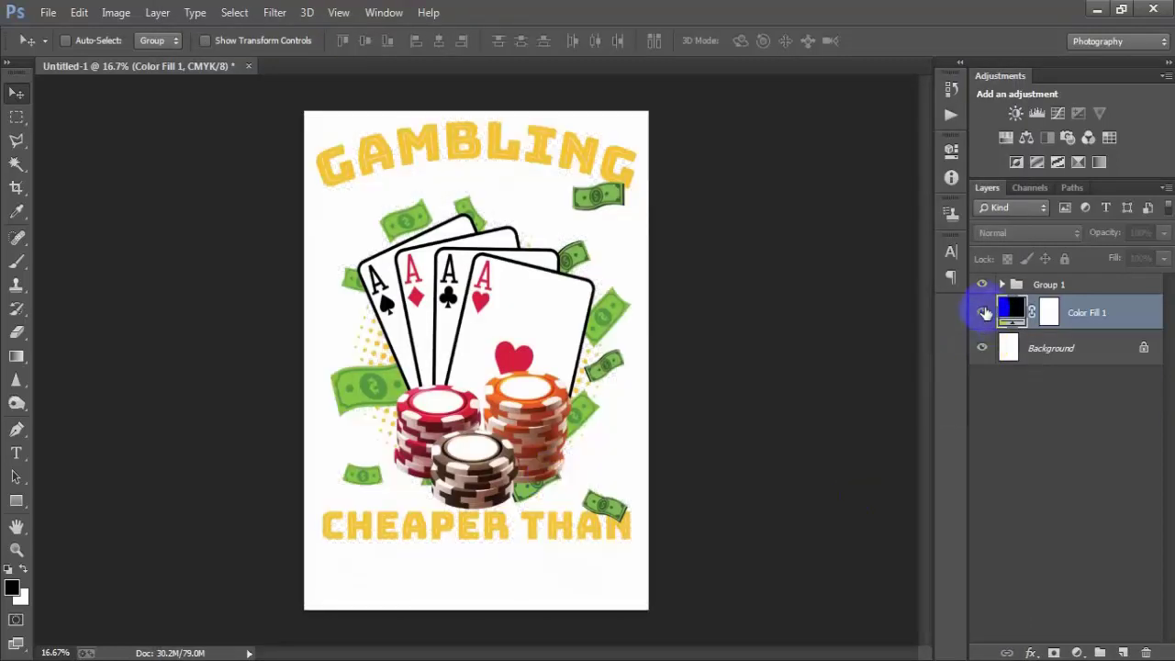
click(982, 312)
double_click(1011, 313)
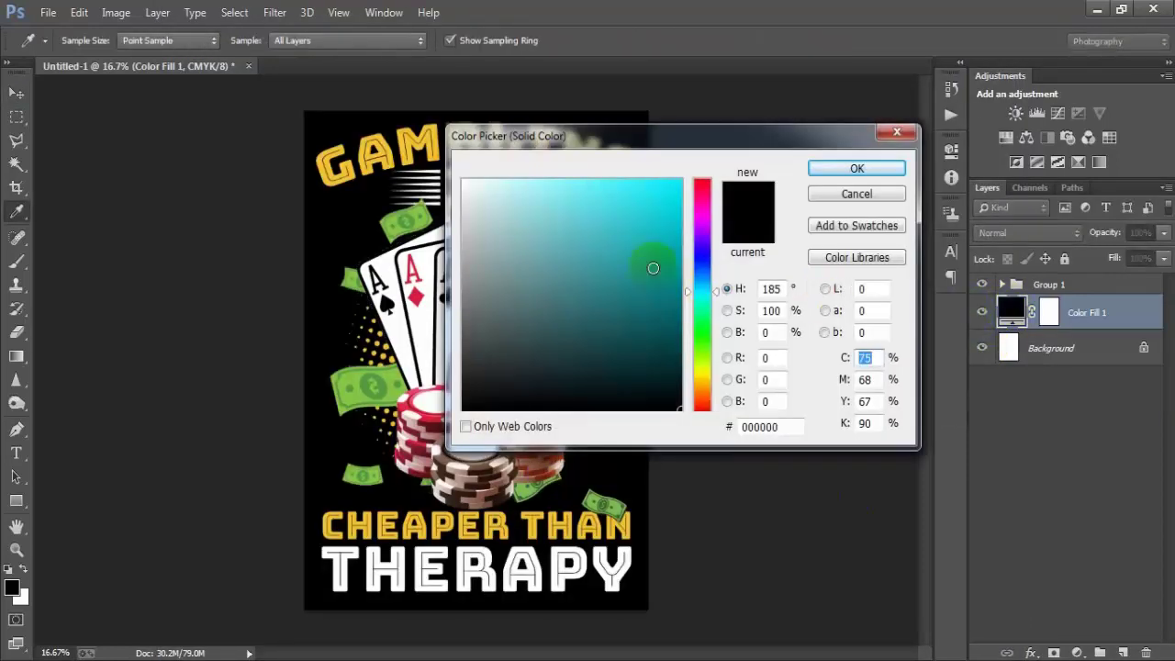
click(652, 264)
drag(679, 78, 827, 152)
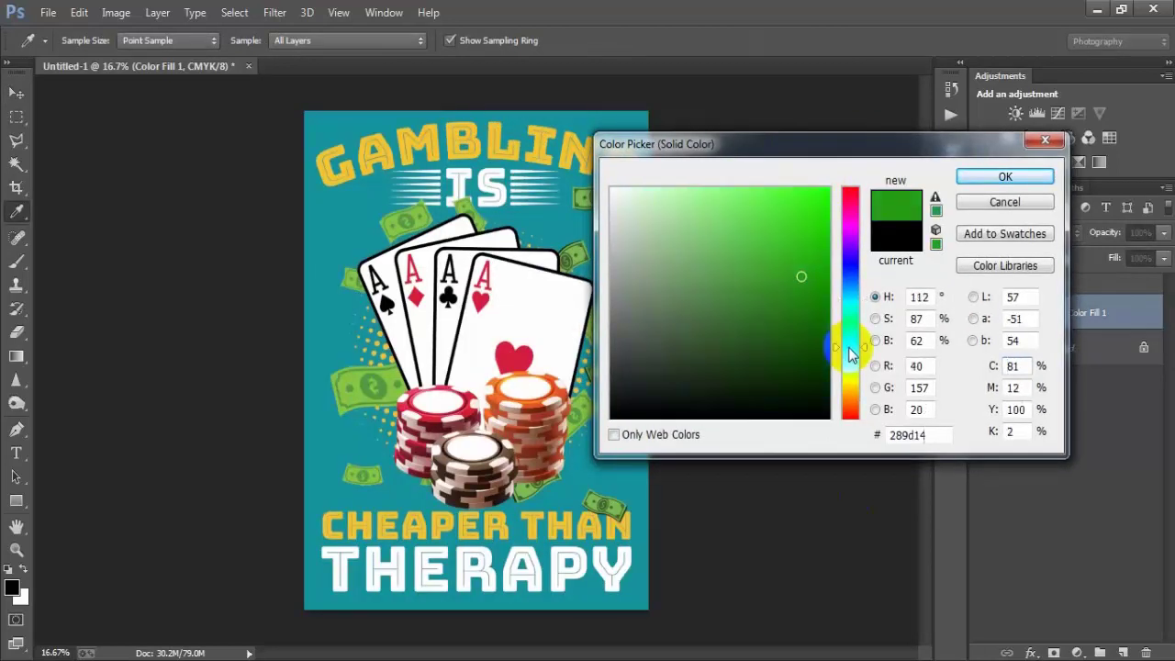
click(808, 328)
click(850, 254)
click(810, 256)
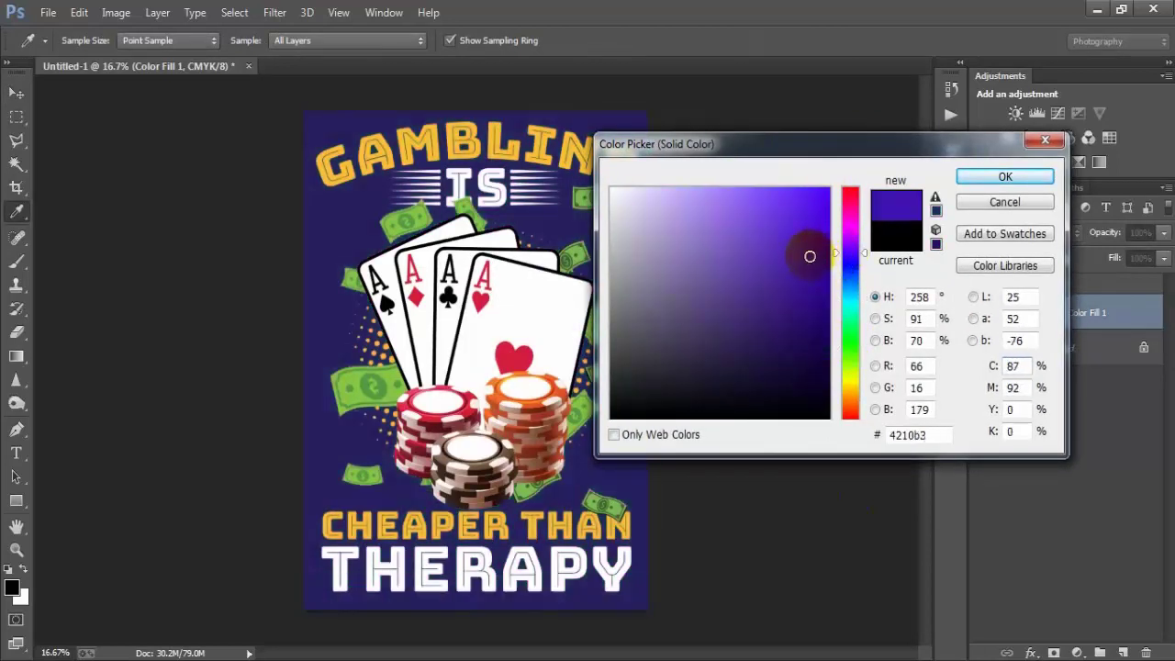
click(802, 336)
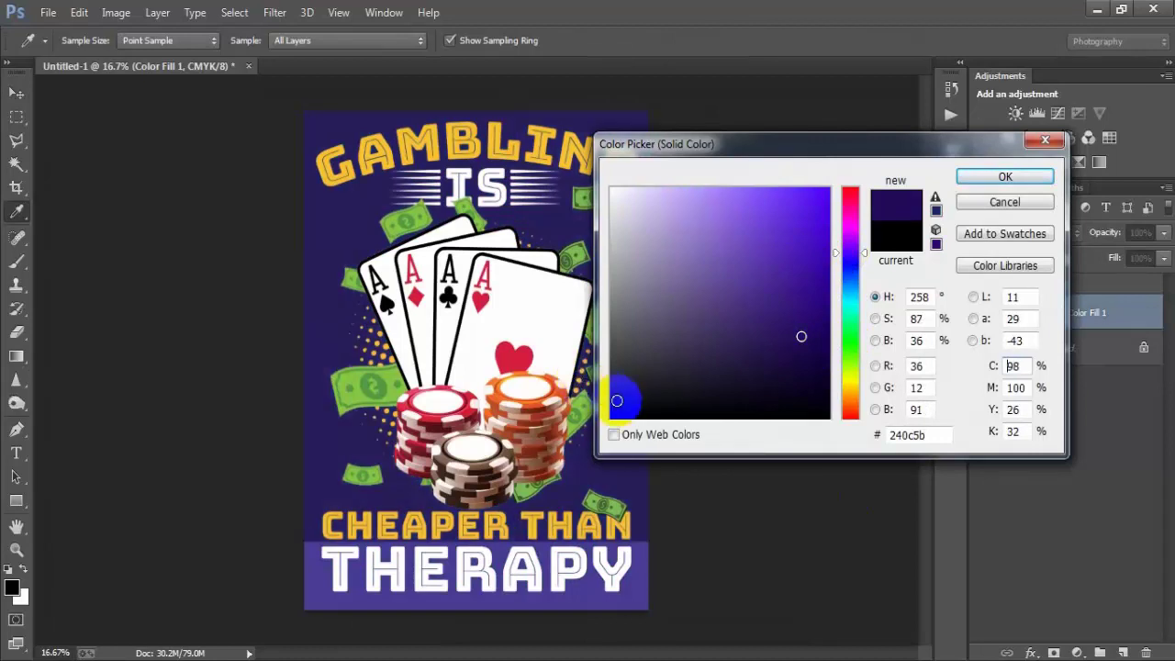
drag(617, 400, 609, 421)
click(976, 177)
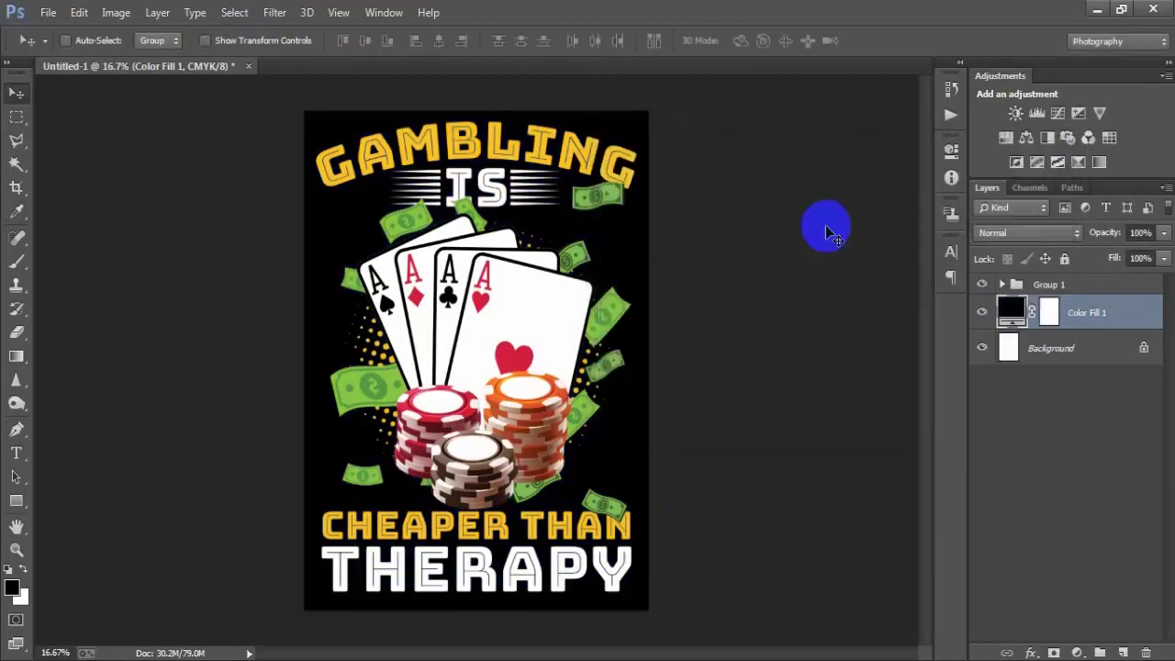